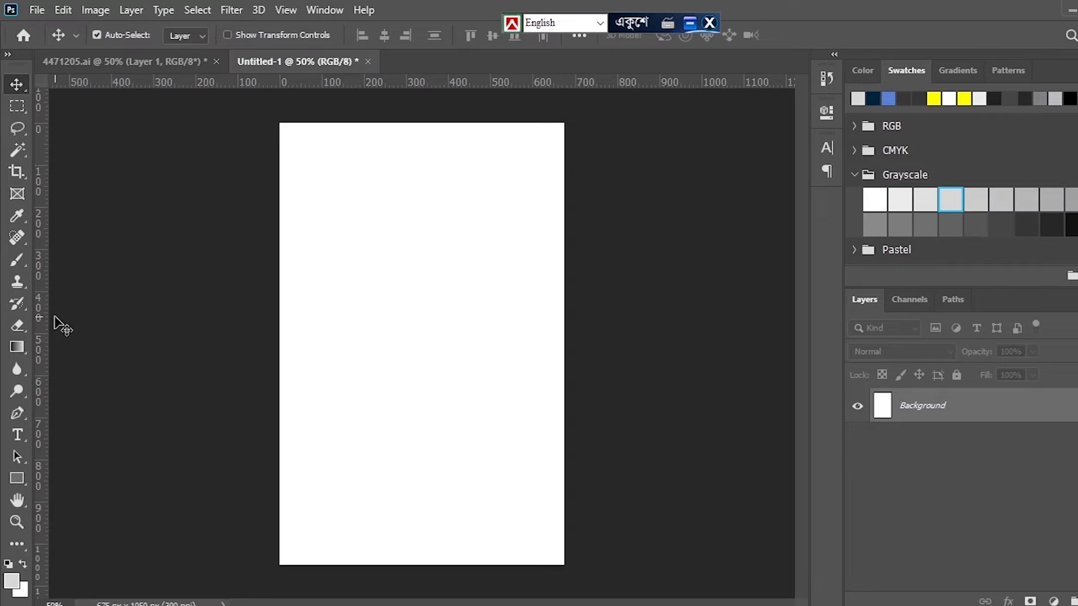
Create a new Print document 2.25 × 3.5 inches at 300 ppi
{"action": "left_click", "coordinate": [38, 11]}
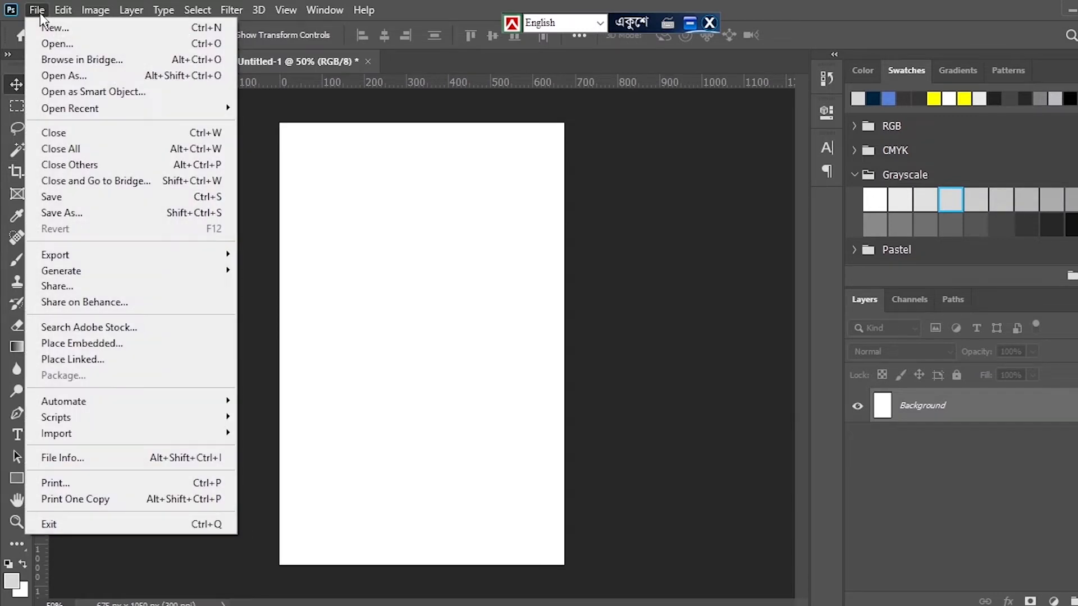
{"action": "left_click", "coordinate": [42, 32]}
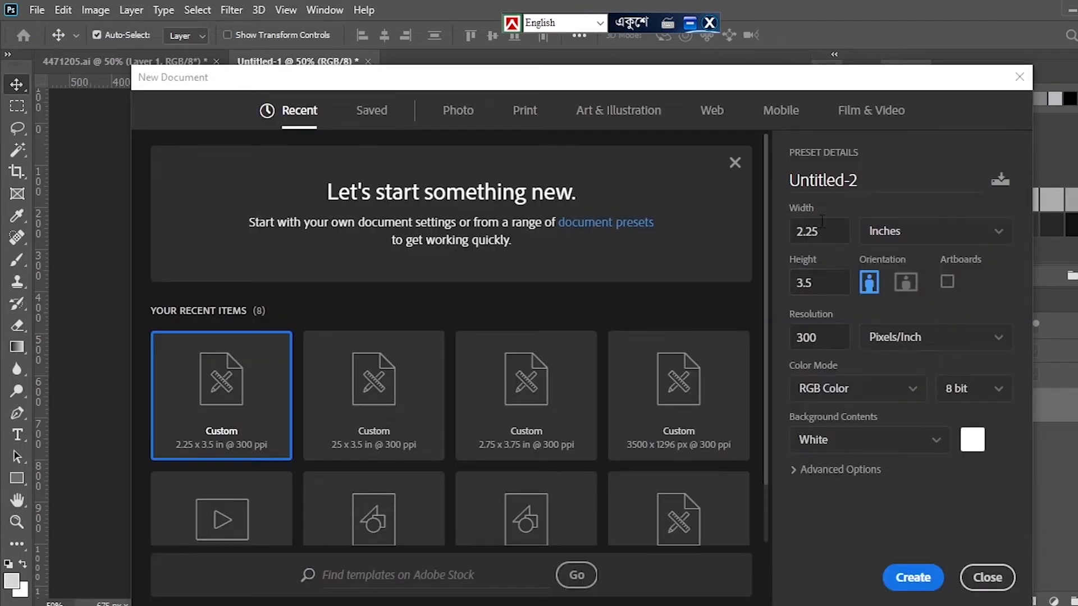
{"action": "left_click", "coordinate": [526, 124]}
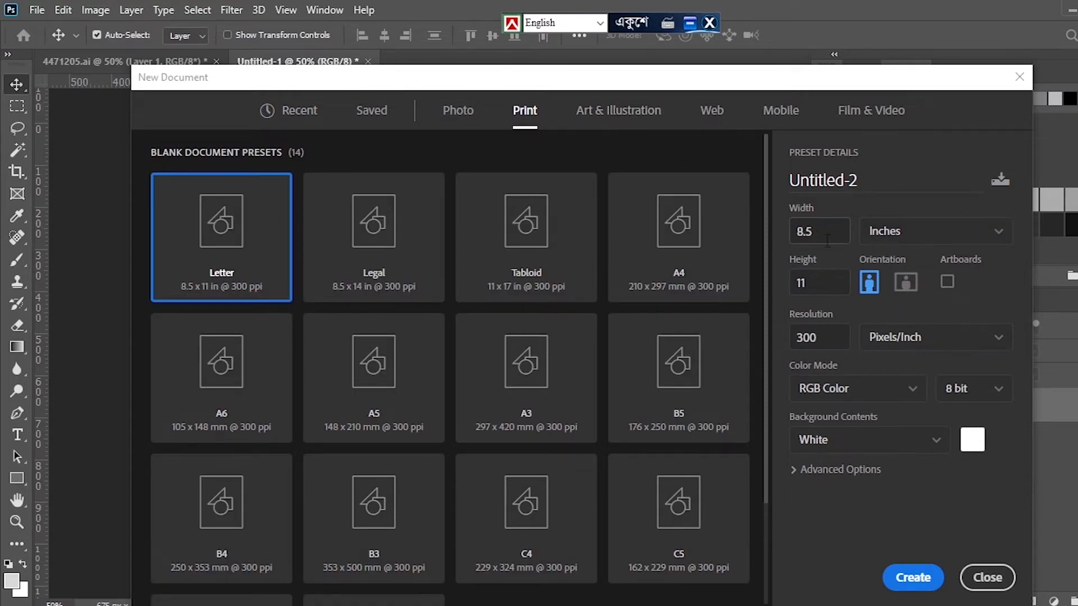
{"action": "left_click", "coordinate": [924, 239]}
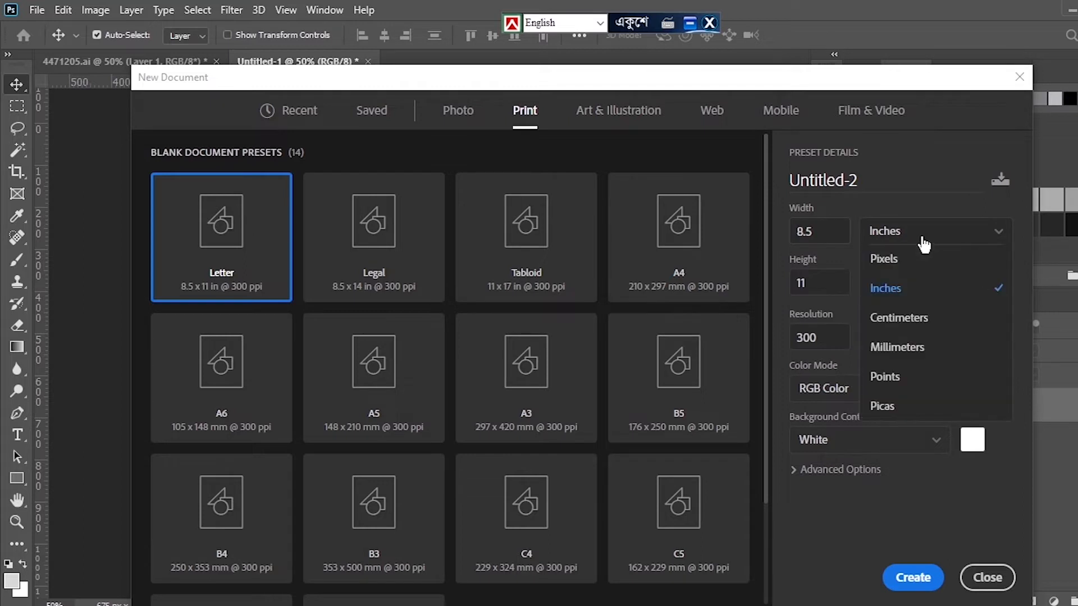
{"action": "left_click", "coordinate": [904, 291]}
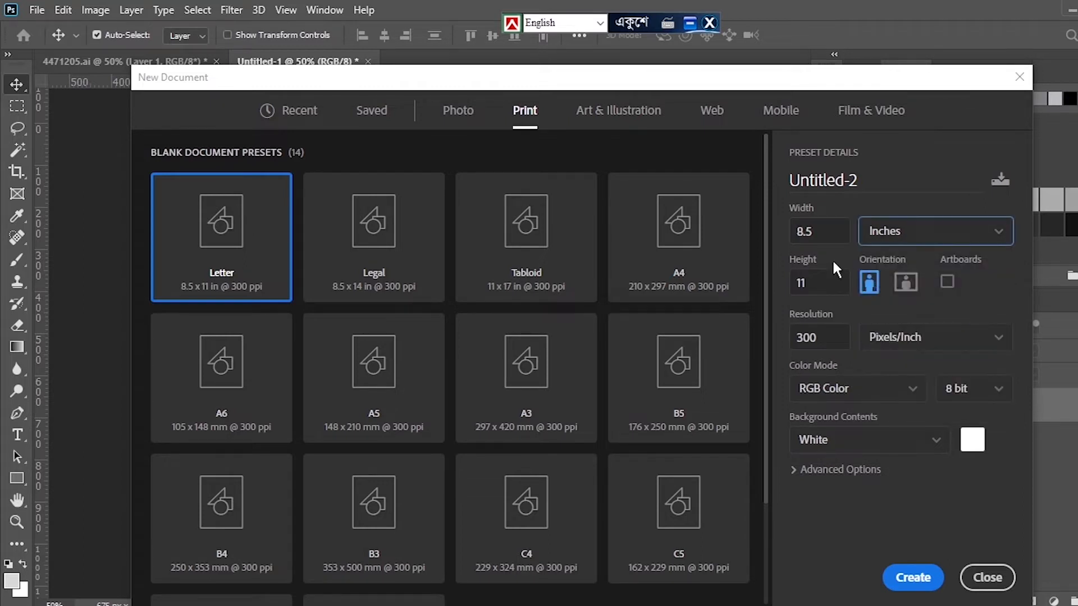
{"action": "left_click", "coordinate": [821, 228]}
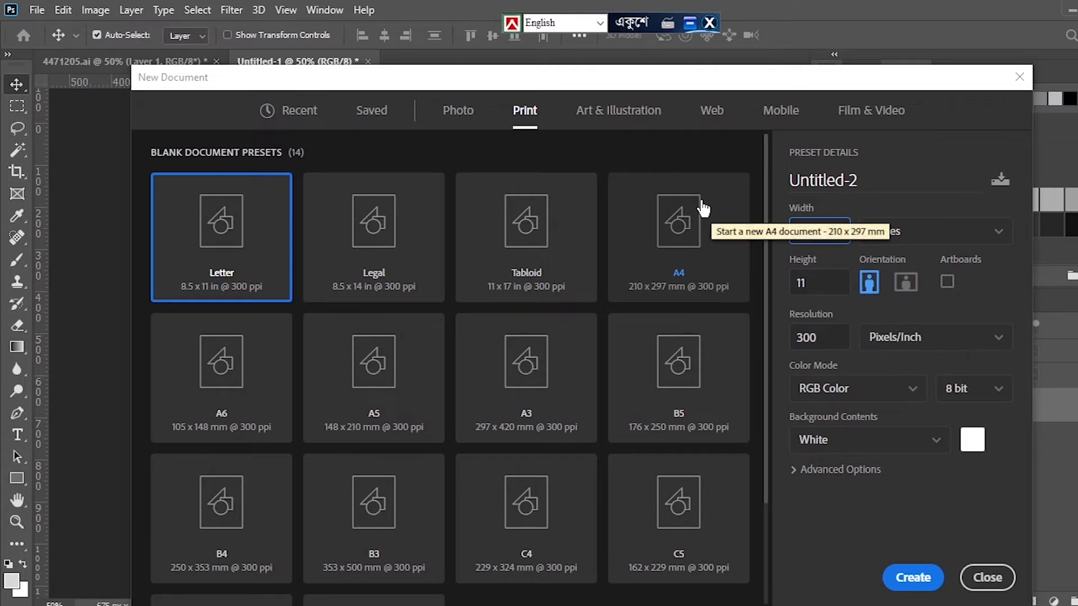
{"action": "type", "text": "2"}
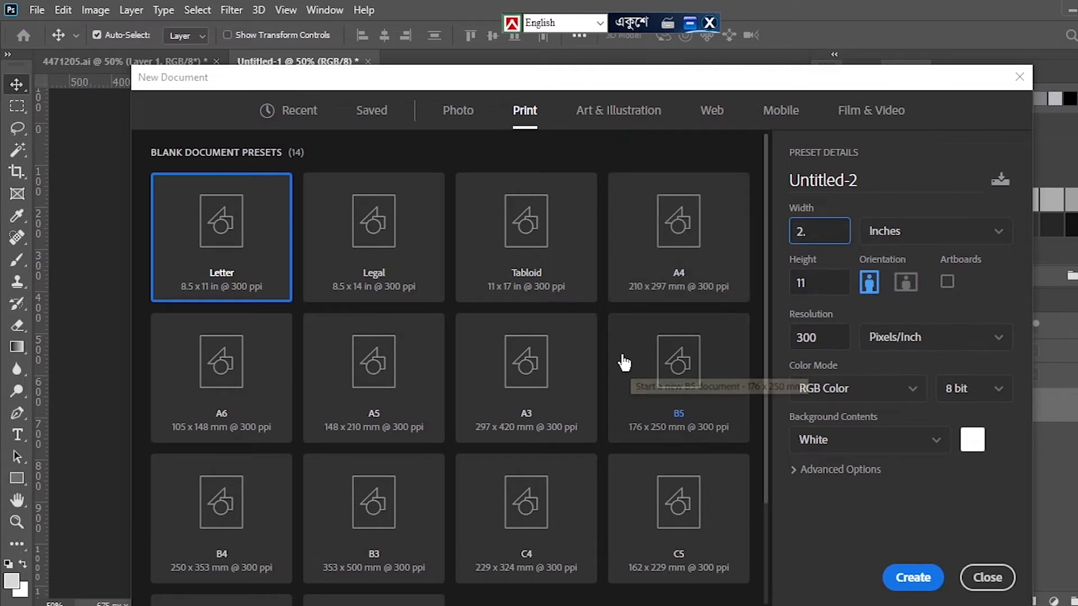
{"action": "type", "text": ".25"}
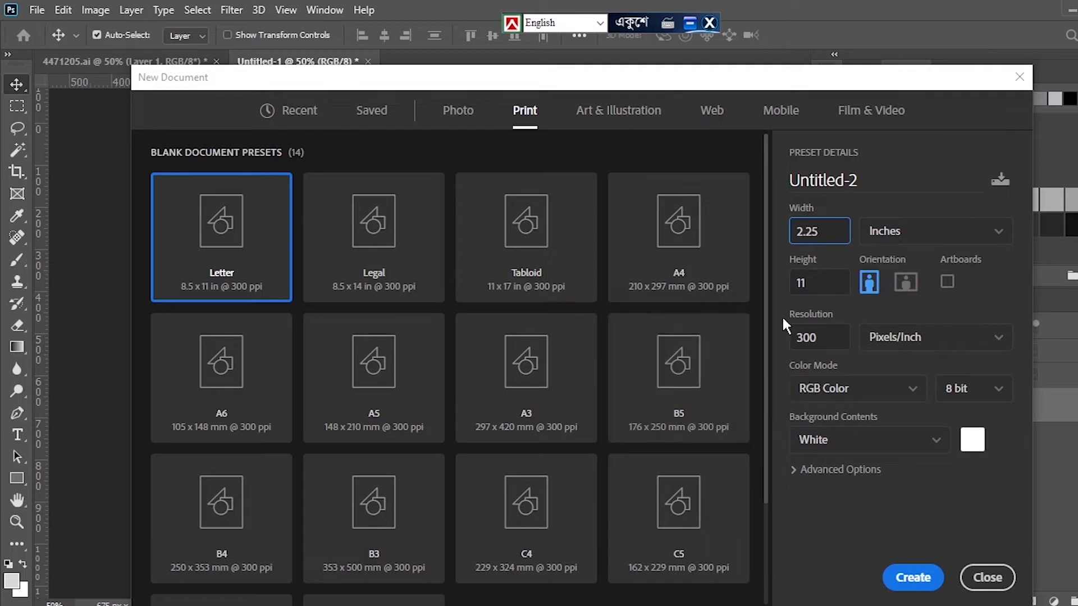
{"action": "left_click", "coordinate": [820, 285]}
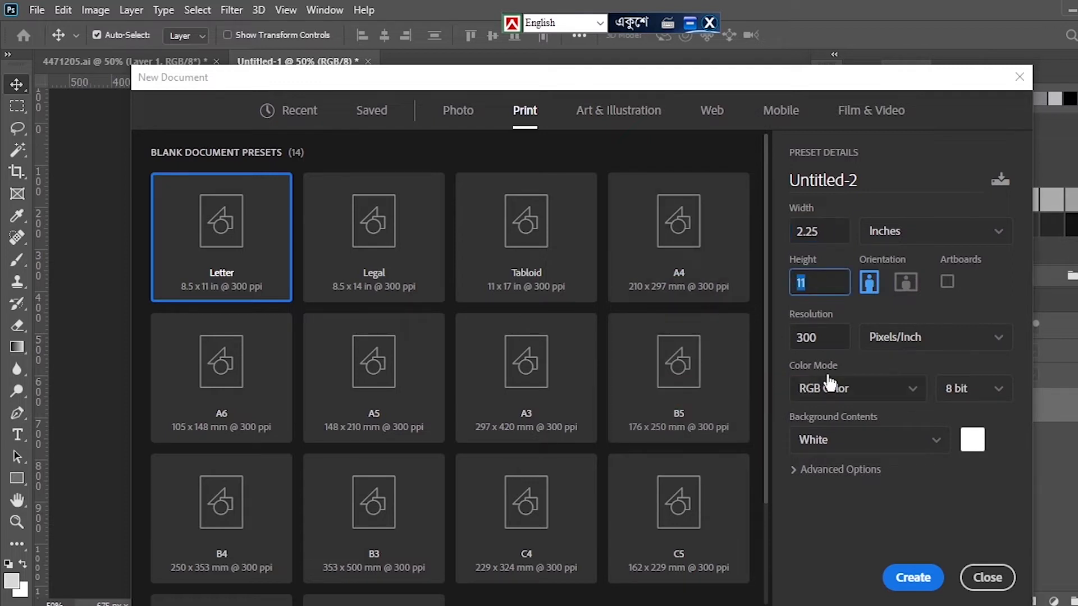
{"action": "type", "text": "3.5"}
{"action": "left_click", "coordinate": [906, 580]}
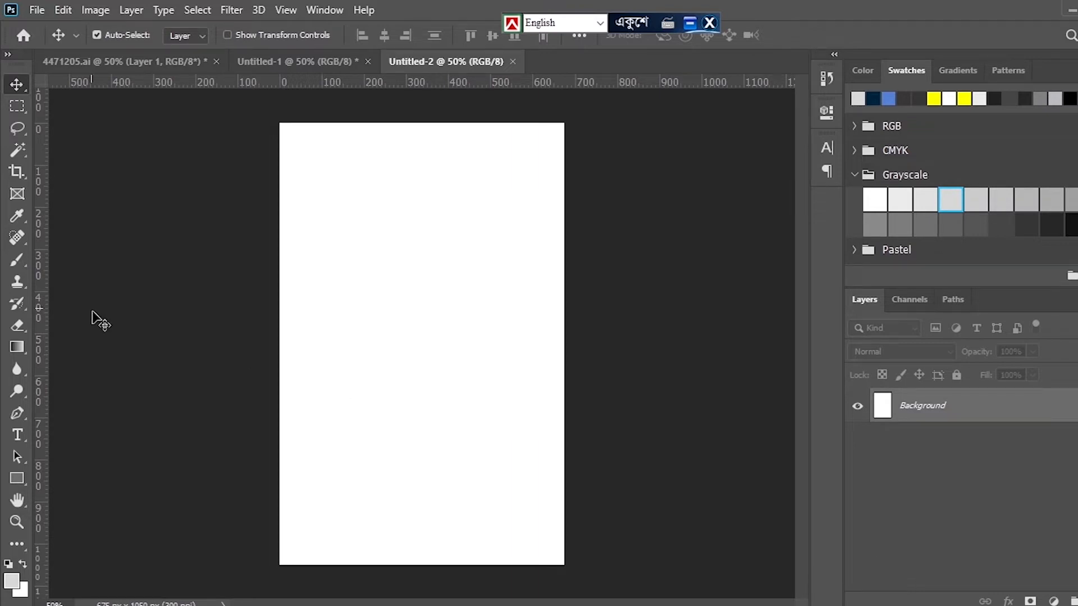
Draw a tall rectangle in the lower-left part of the card
{"action": "left_click", "coordinate": [17, 480]}
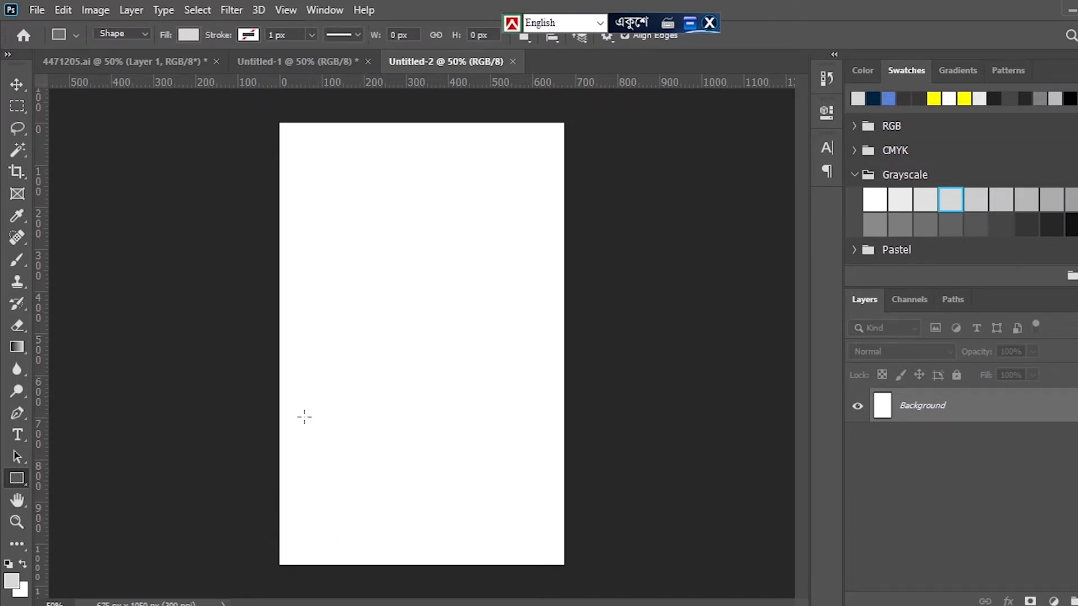
{"action": "left_click_drag", "start_coordinate": [341, 292], "coordinate": [410, 499]}
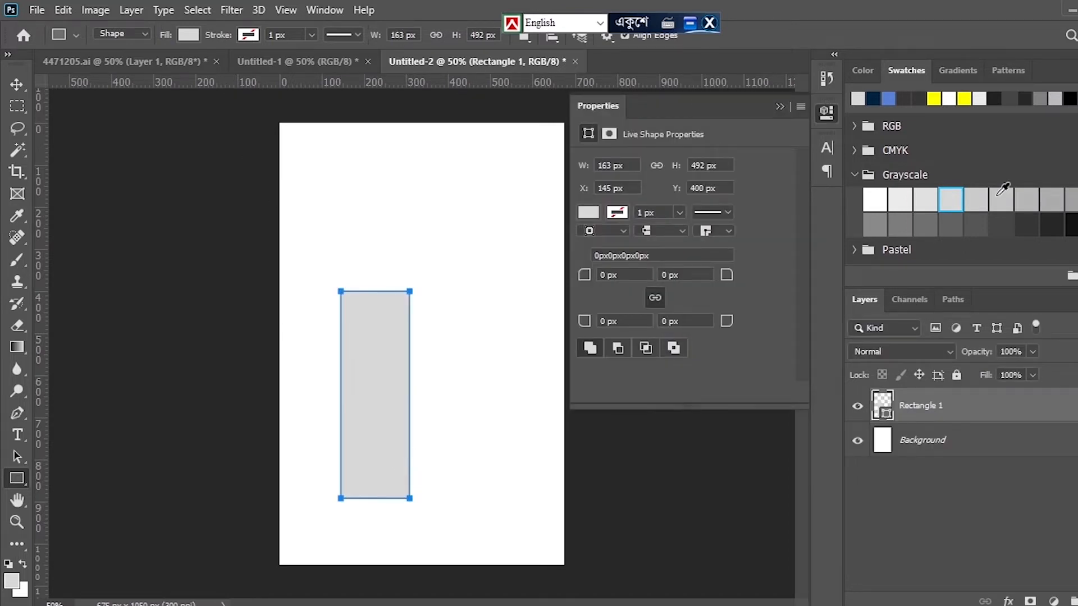
{"action": "scroll", "coordinate": [943, 147], "scroll_direction": "down", "scroll_amount": 2}
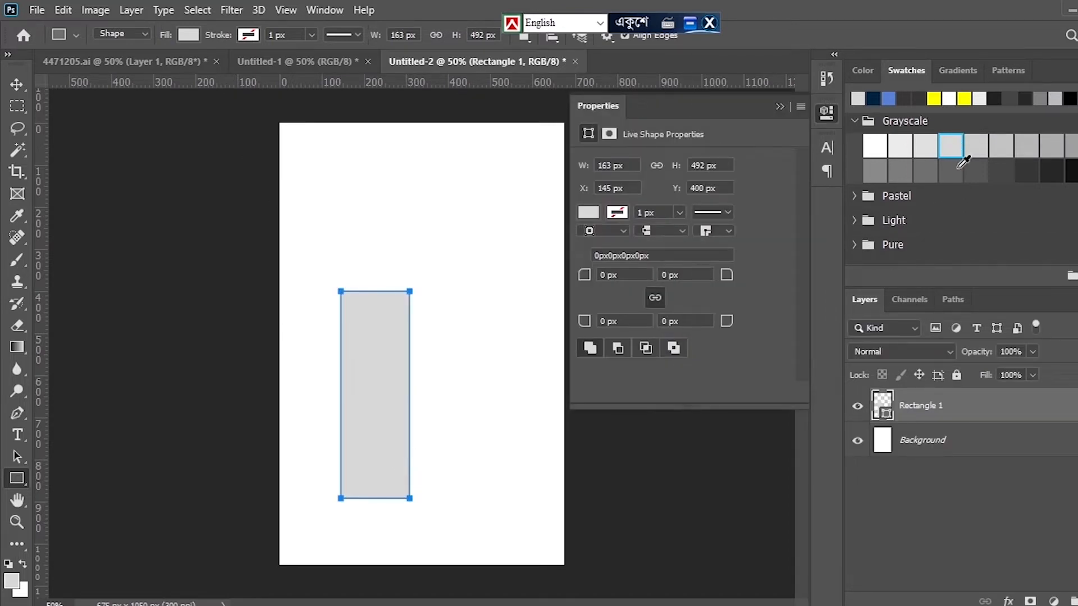
{"action": "scroll", "coordinate": [968, 161], "scroll_direction": "up", "scroll_amount": 2}
Fill the rectangle dark navy and round its corners to 20 px
{"action": "left_click", "coordinate": [873, 98]}
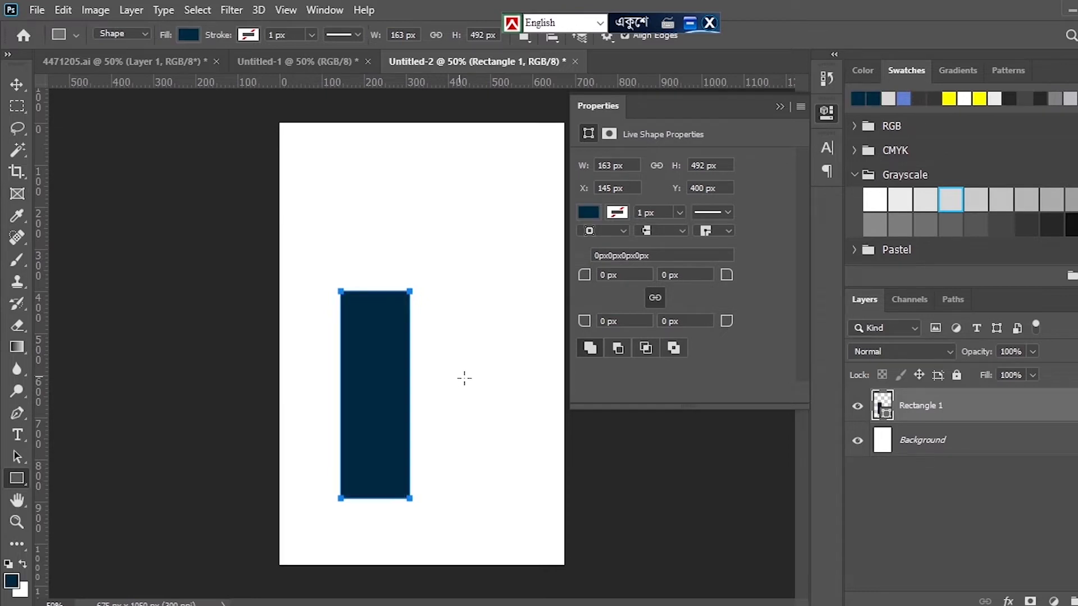
{"action": "left_click", "coordinate": [188, 35]}
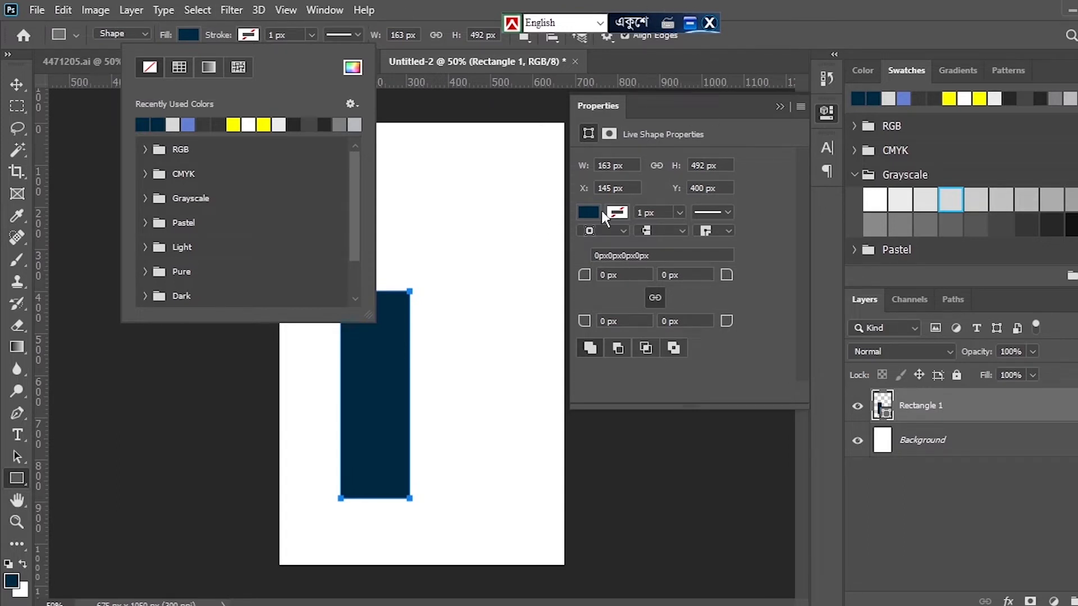
{"action": "left_click", "coordinate": [662, 258]}
{"action": "left_click", "coordinate": [662, 258]}
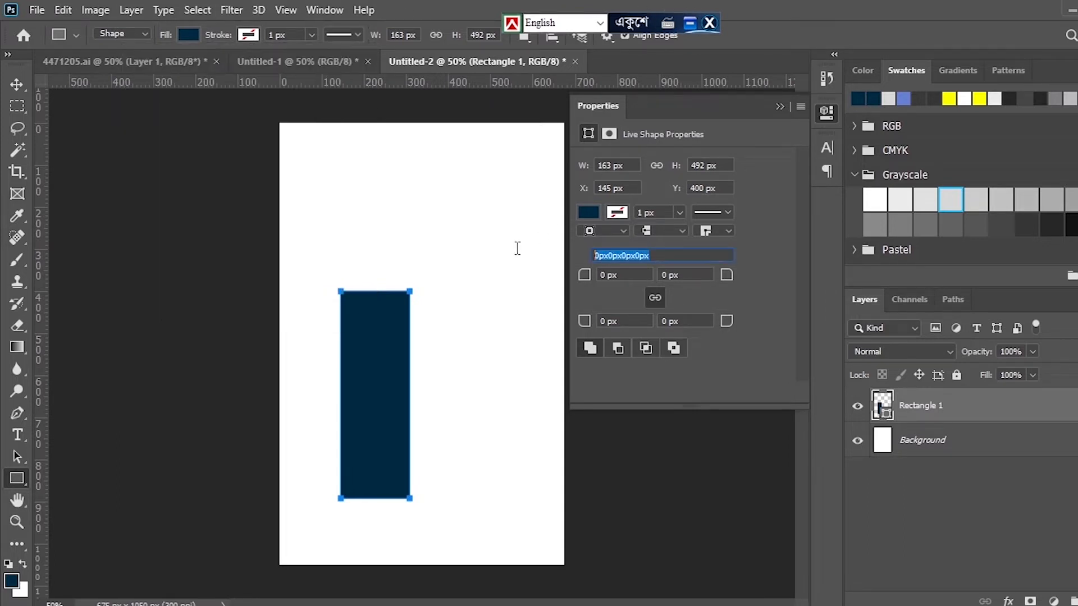
{"action": "type", "text": "20"}
{"action": "key", "text": "Return"}
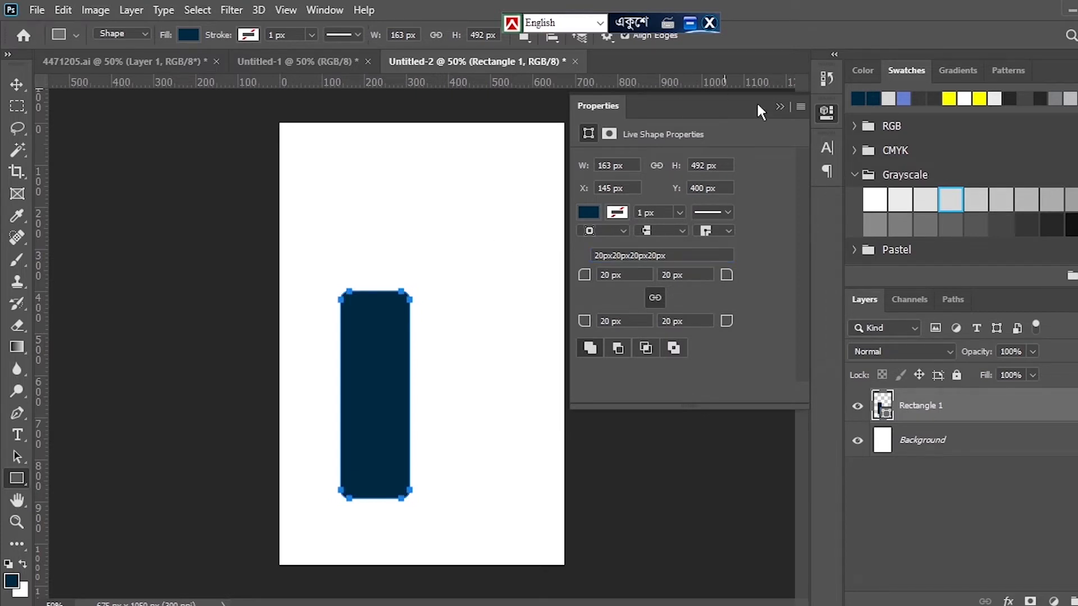
{"action": "left_click", "coordinate": [779, 106]}
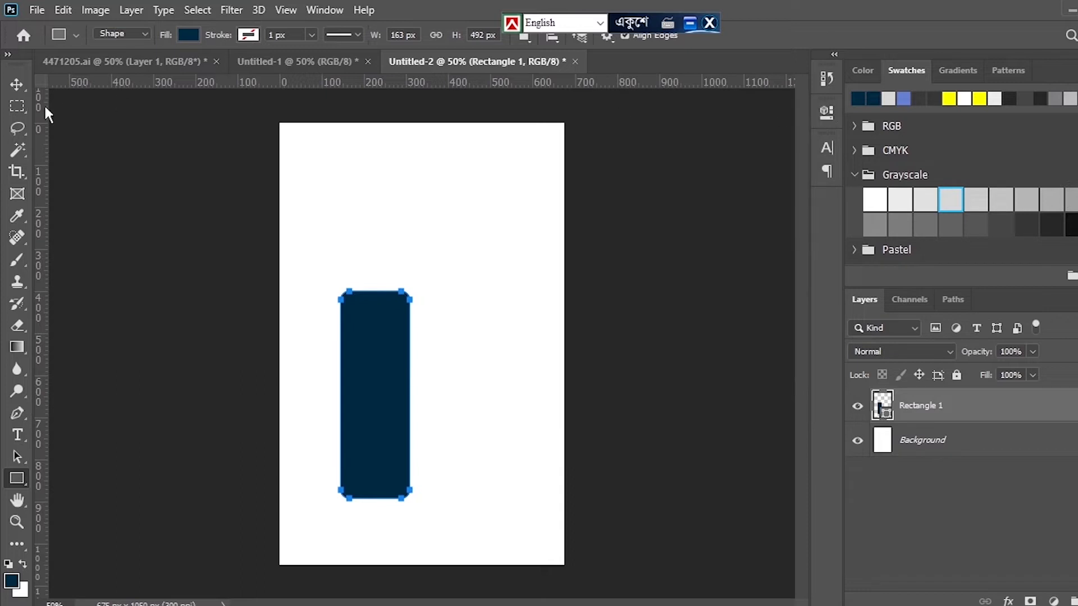
Rotate the rectangle 90° and skew it into a slanted band along the bottom edge
{"action": "left_click", "coordinate": [24, 82]}
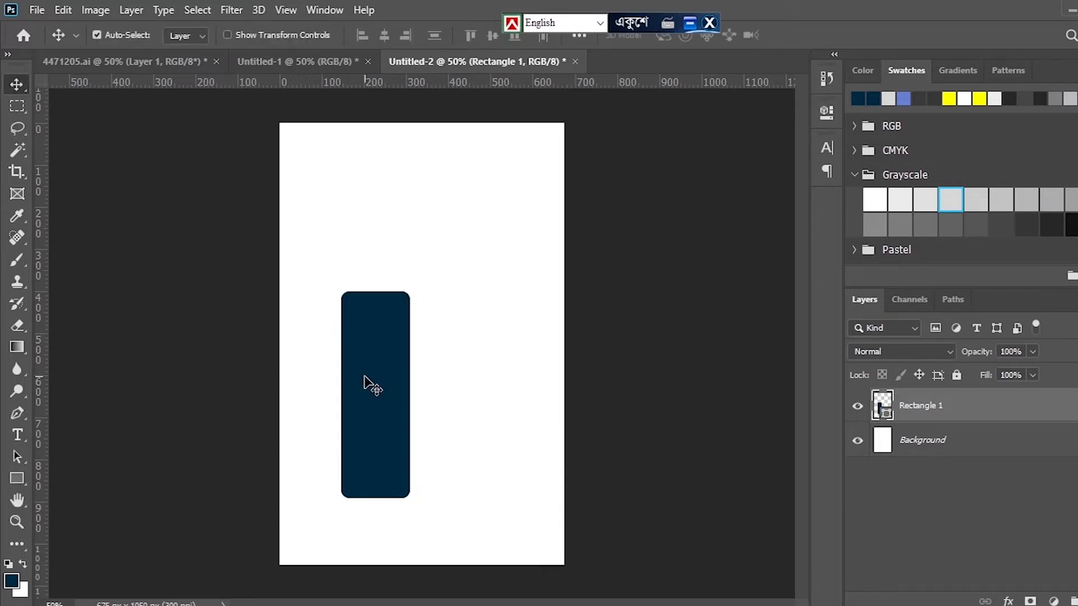
{"action": "key", "text": "ctrl+t"}
{"action": "left_click_drag", "start_coordinate": [447, 267], "coordinate": [239, 328]}
{"action": "left_click_drag", "start_coordinate": [374, 392], "coordinate": [507, 535]}
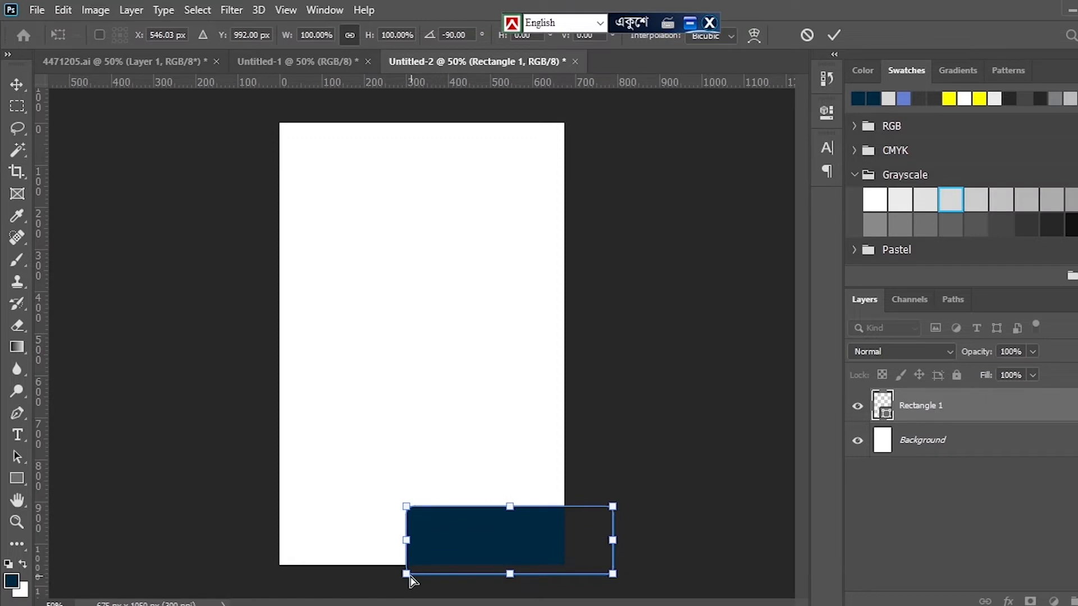
{"action": "left_click_drag", "start_coordinate": [410, 578], "coordinate": [355, 583]}
{"action": "key", "text": "Return"}
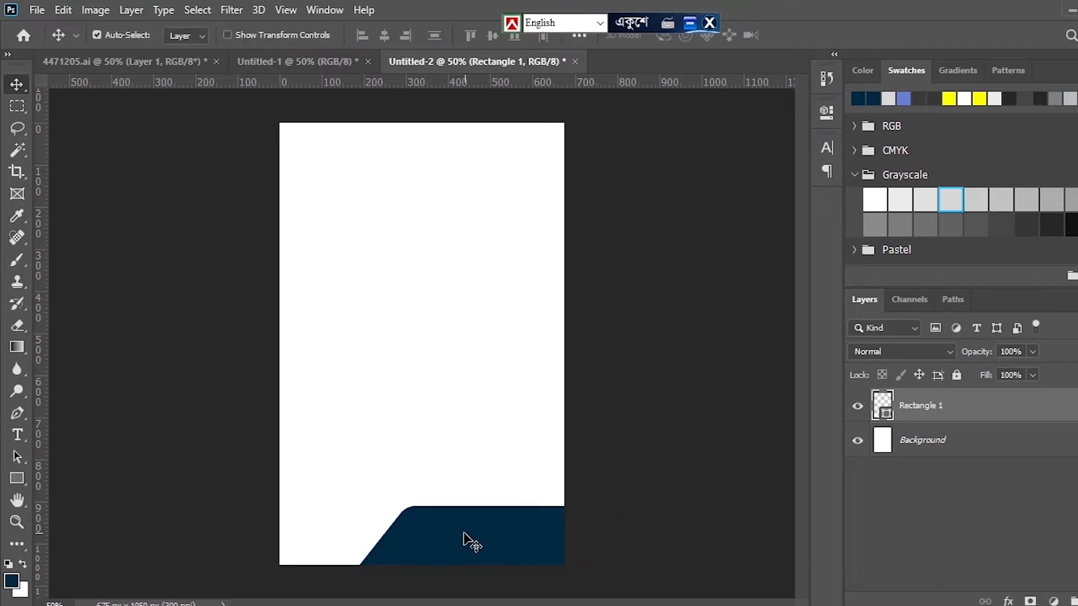
Copy the band, rotate it 180°, and place it along the top edge
{"action": "left_click_drag", "start_coordinate": [469, 548], "coordinate": [458, 344]}
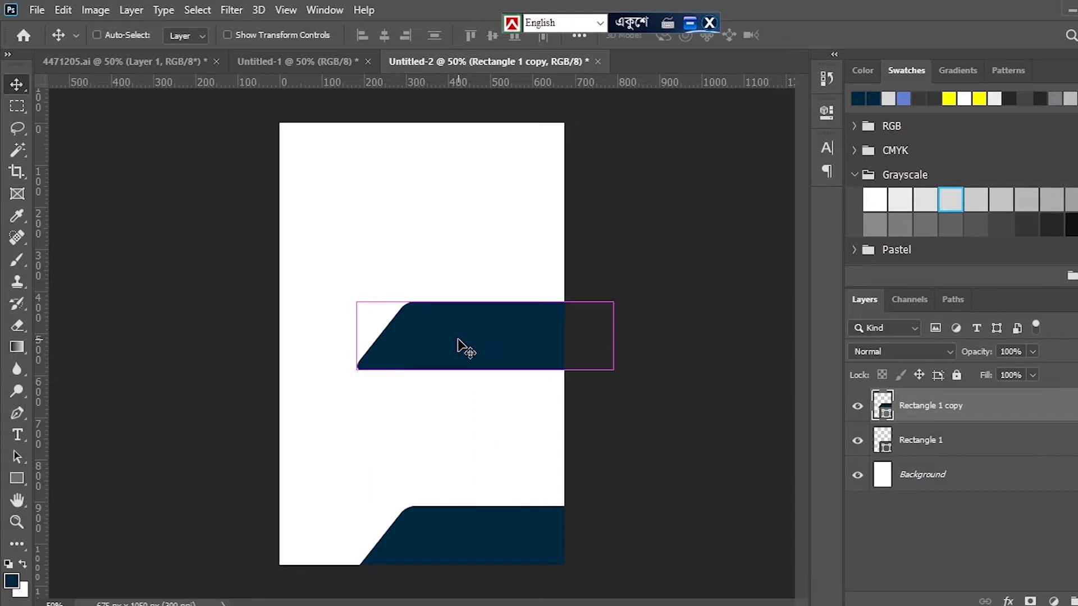
{"action": "key", "text": "ctrl+t"}
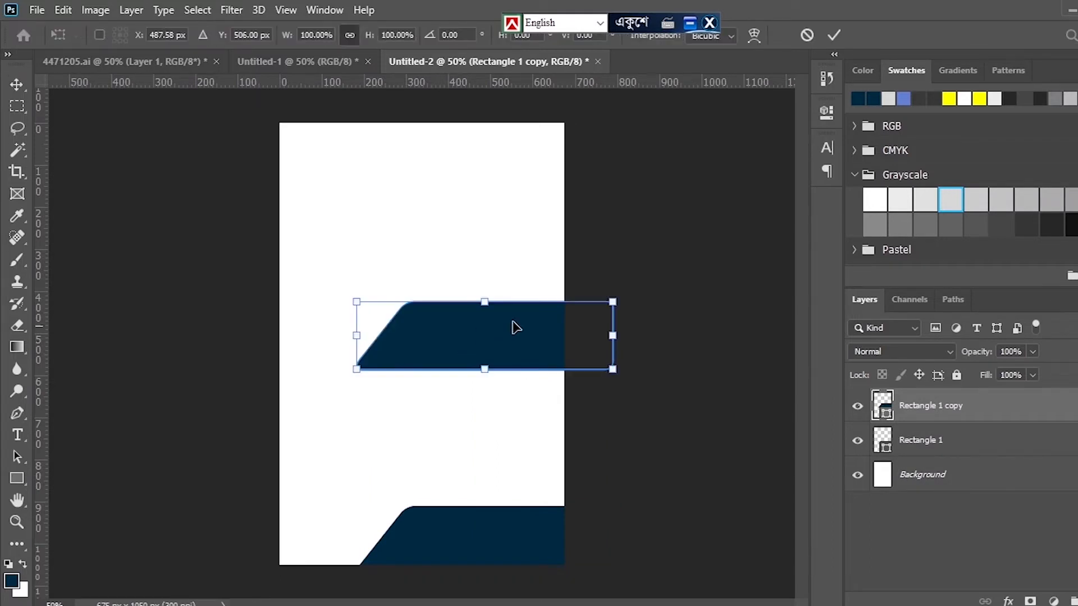
{"action": "left_click_drag", "start_coordinate": [645, 267], "coordinate": [423, 361]}
{"action": "left_click_drag", "start_coordinate": [493, 334], "coordinate": [372, 142]}
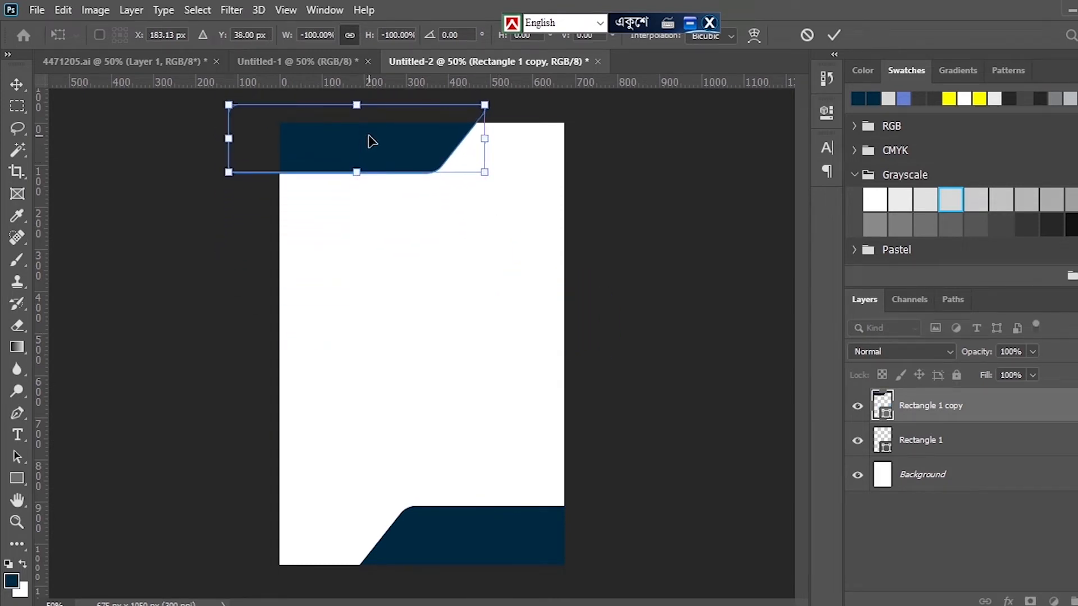
{"action": "key", "text": "Return"}
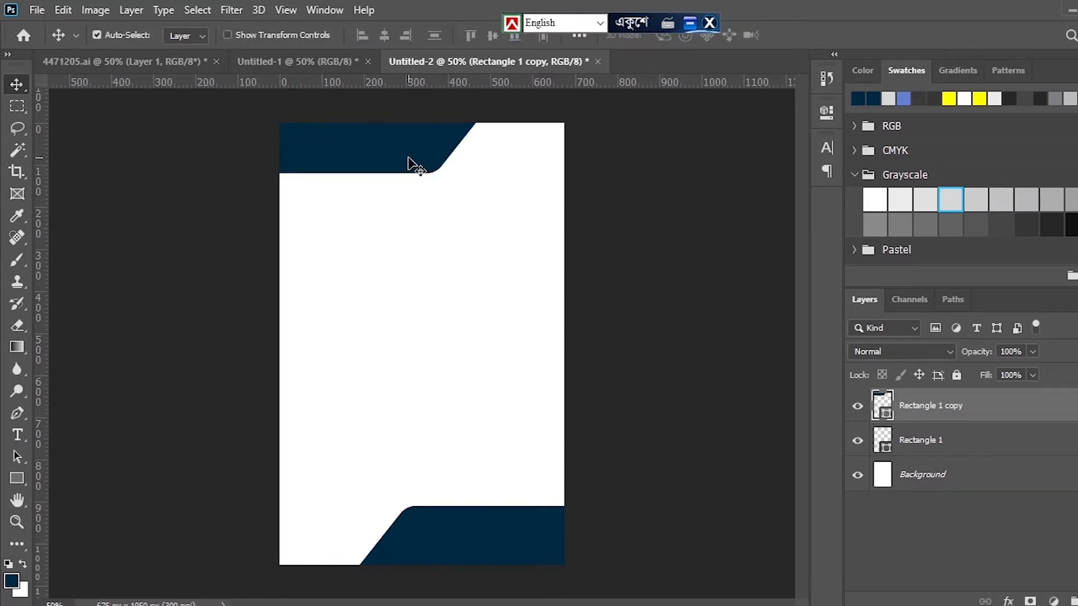
{"action": "key", "text": "shift+Down"}
{"action": "key", "text": "shift+Down"}
{"action": "key", "text": "shift+Down"}
{"action": "key", "text": "shift+Down"}
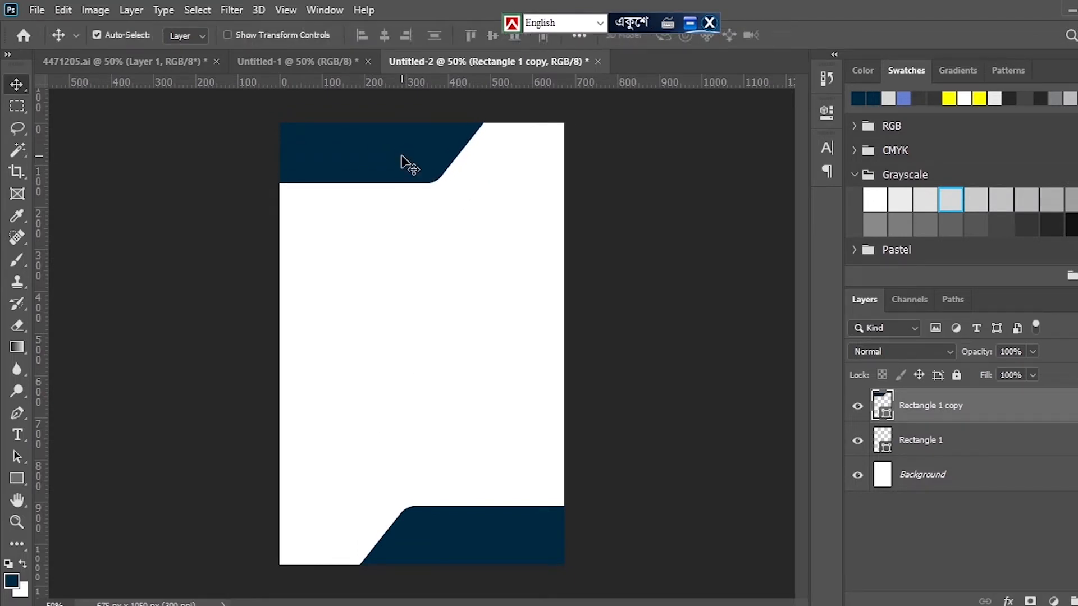
Add periwinkle copies of the top band offset at the top-right and at the bottom-left
{"action": "key", "text": "ctrl"}
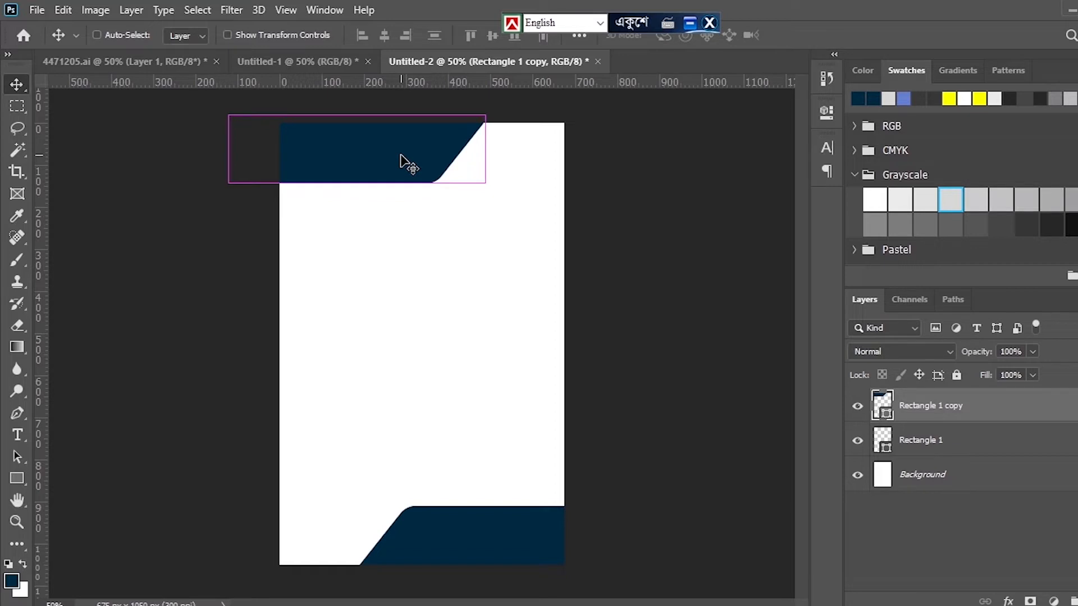
{"action": "key", "text": "ctrl+j"}
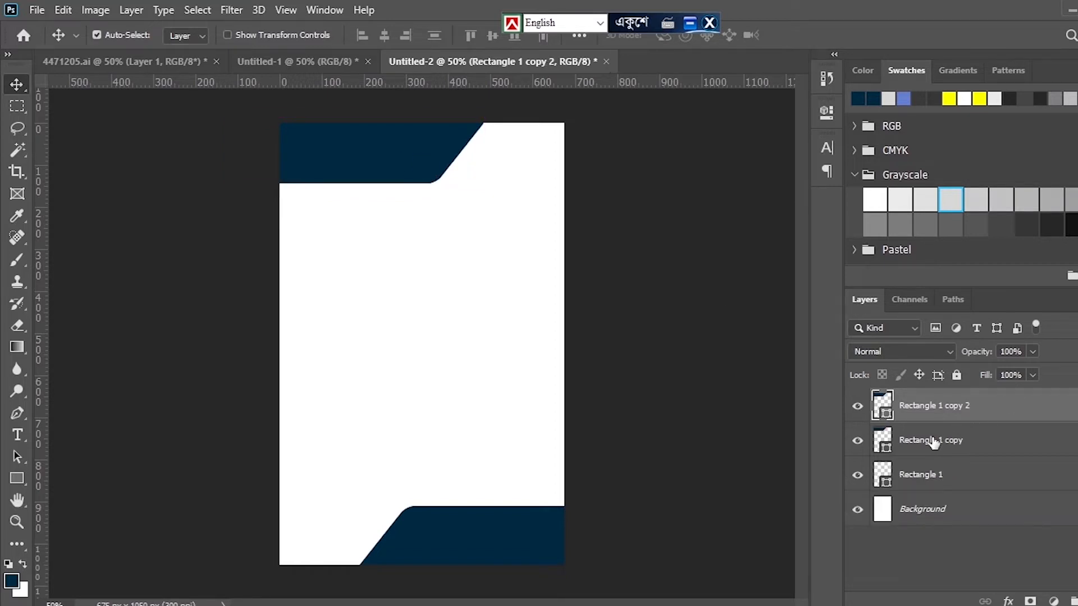
{"action": "key", "text": "ctrl+z"}
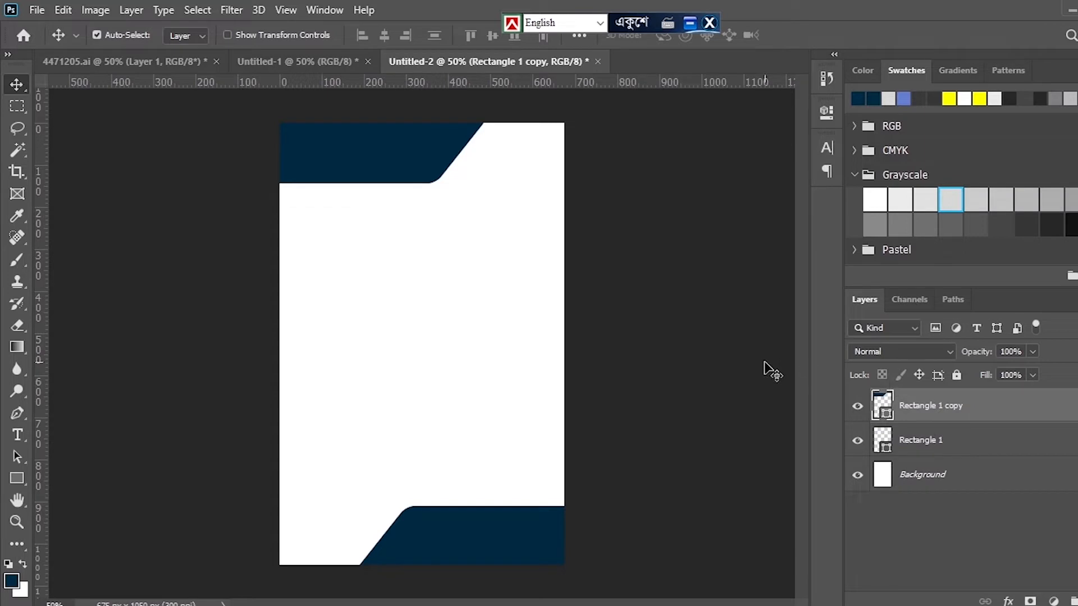
{"action": "key", "text": "ctrl+j"}
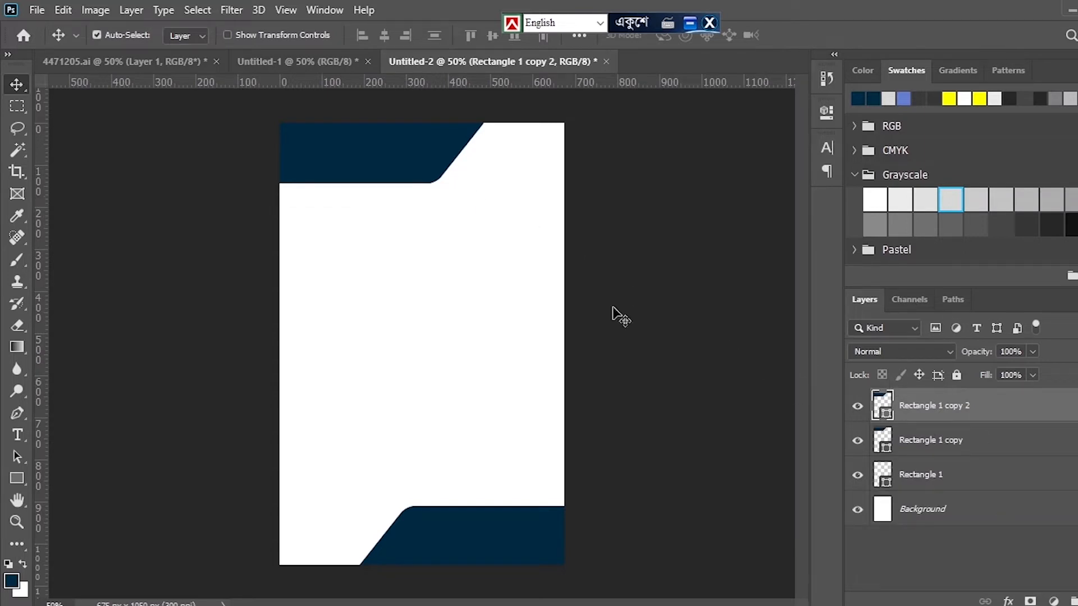
{"action": "left_click", "coordinate": [950, 448]}
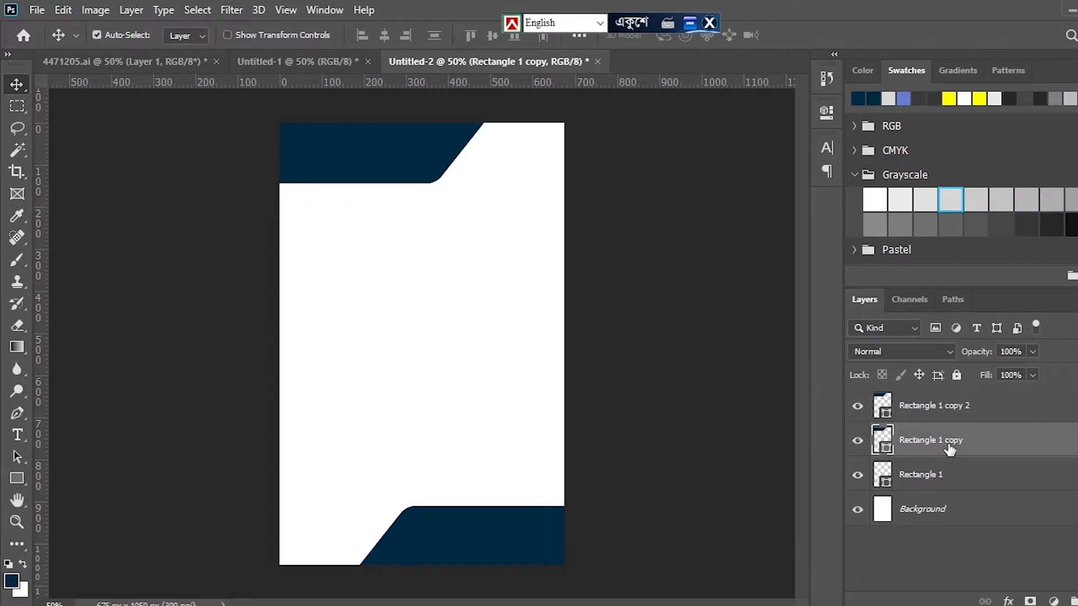
{"action": "key", "text": "shift+Right"}
{"action": "key", "text": "shift+Right"}
{"action": "key", "text": "shift+Right"}
{"action": "key", "text": "shift+Right"}
{"action": "key", "text": "shift+Right"}
{"action": "key", "text": "shift+Right"}
{"action": "key", "text": "shift+Right"}
{"action": "key", "text": "shift+Right"}
{"action": "key", "text": "shift+Right"}
{"action": "key", "text": "shift+Right"}
{"action": "key", "text": "shift+Right"}
{"action": "key", "text": "shift+Right"}
{"action": "key", "text": "shift+Right"}
{"action": "key", "text": "shift+Right"}
{"action": "key", "text": "shift+Right"}
{"action": "key", "text": "shift+Right"}
{"action": "key", "text": "shift+Right"}
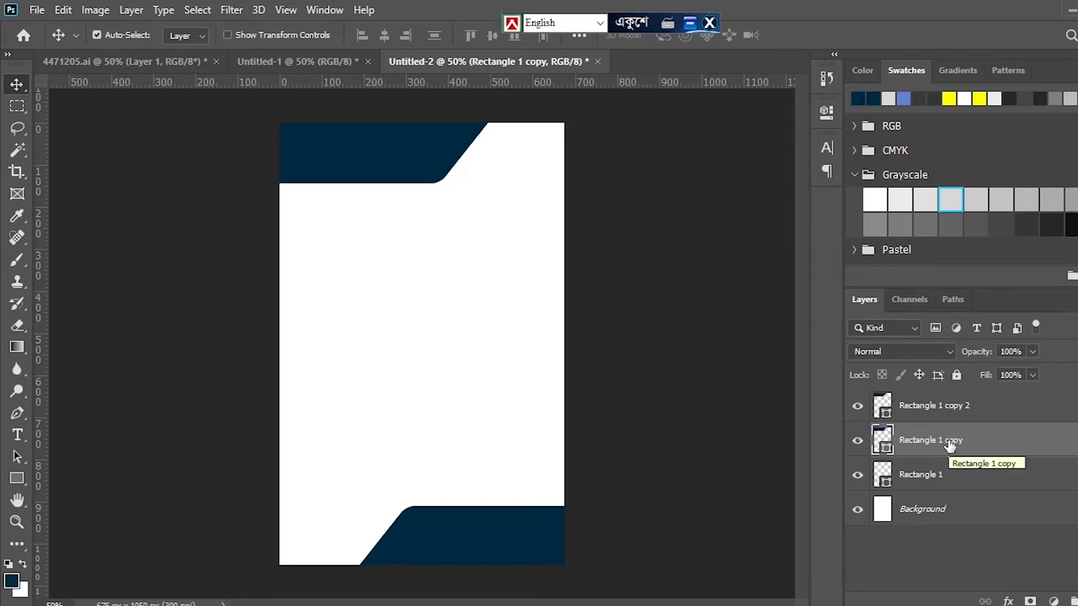
{"action": "left_click", "coordinate": [904, 97]}
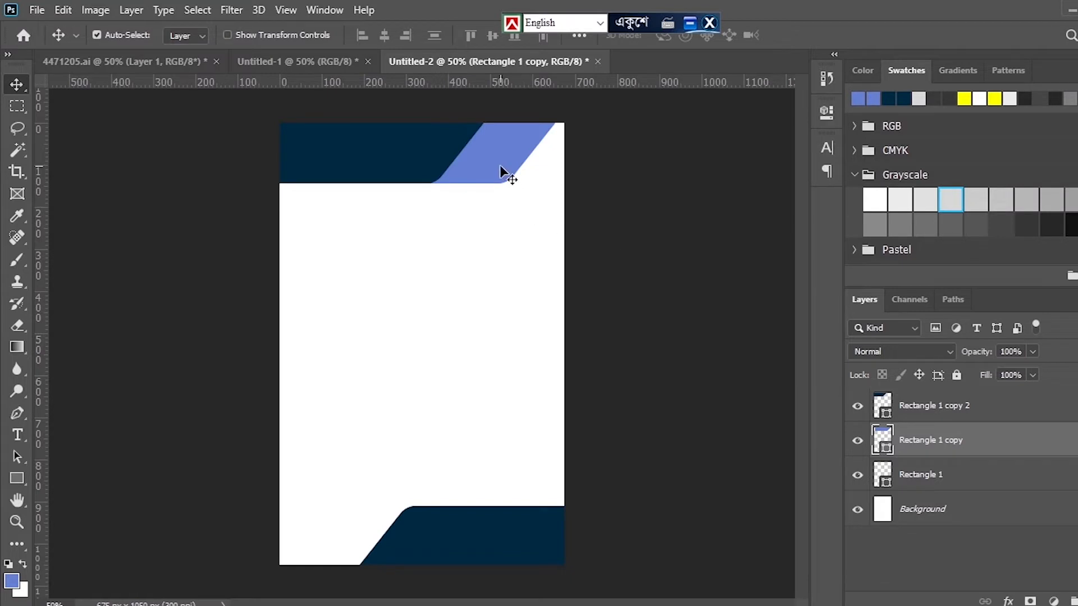
{"action": "key", "text": "shift+Up"}
{"action": "key", "text": "shift+Up"}
{"action": "key", "text": "shift+Up"}
{"action": "key", "text": "shift+Up"}
{"action": "key", "text": "shift+Up"}
{"action": "key", "text": "shift+Up"}
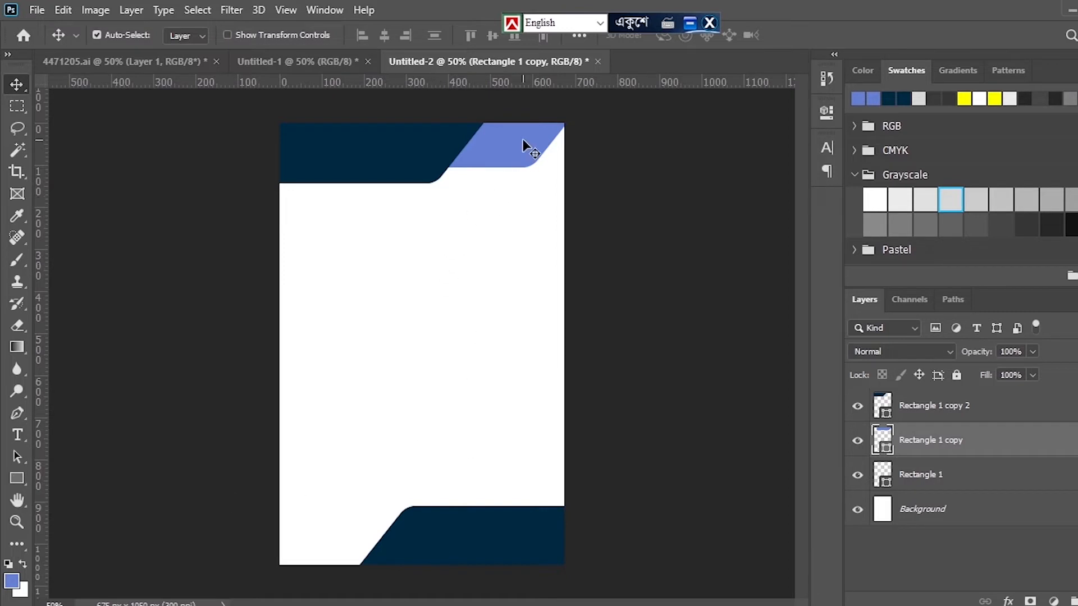
{"action": "left_click_drag", "start_coordinate": [505, 147], "coordinate": [291, 568]}
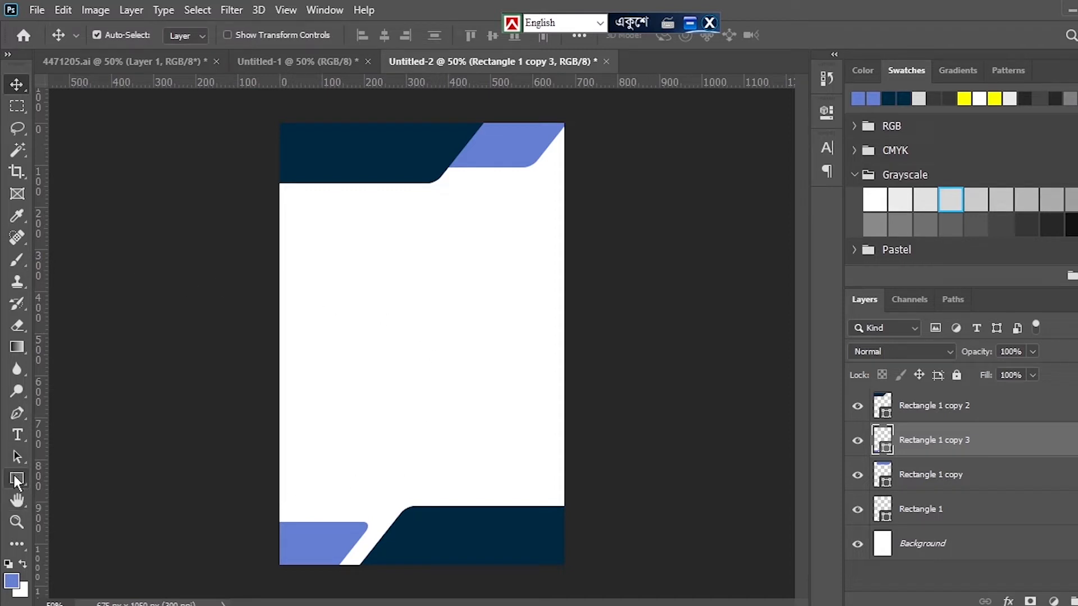
Copy the bottom band, rotate it -45° and enlarge it over the lower-right area
{"action": "left_click", "coordinate": [459, 567]}
{"action": "left_click_drag", "start_coordinate": [488, 554], "coordinate": [472, 400]}
{"action": "key", "text": "ctrl+t"}
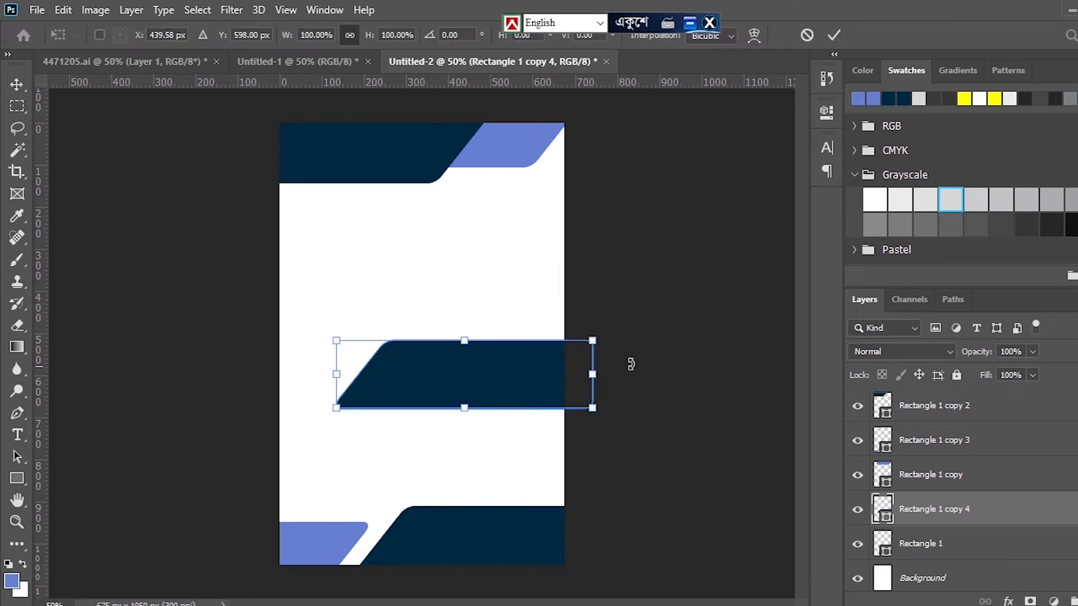
{"action": "left_click_drag", "start_coordinate": [621, 320], "coordinate": [533, 282]}
{"action": "left_click_drag", "start_coordinate": [489, 398], "coordinate": [565, 585]}
{"action": "left_click_drag", "start_coordinate": [534, 453], "coordinate": [521, 519]}
{"action": "key", "text": "Return"}
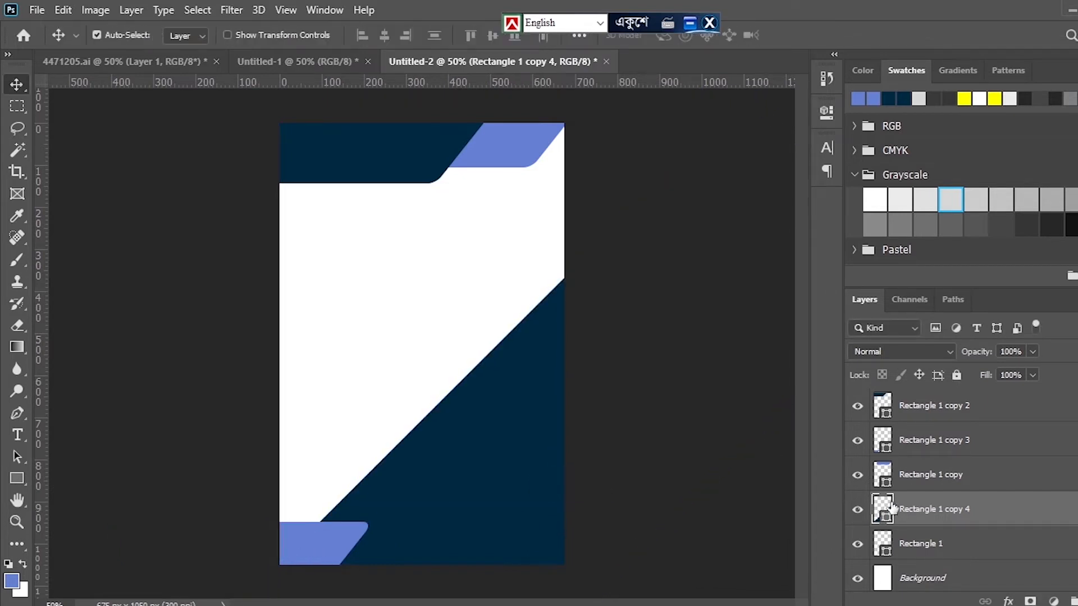
Move the diagonal shape below Rectangle 1 and make it light grey
{"action": "left_click_drag", "start_coordinate": [950, 513], "coordinate": [949, 556]}
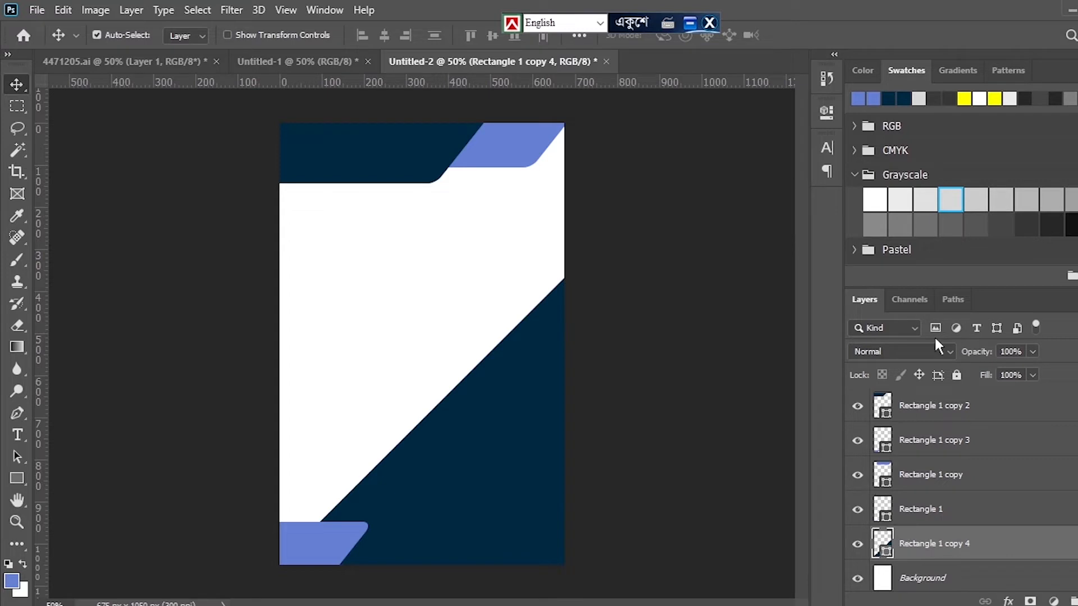
{"action": "left_click", "coordinate": [951, 201]}
{"action": "left_click_drag", "start_coordinate": [508, 405], "coordinate": [506, 398]}
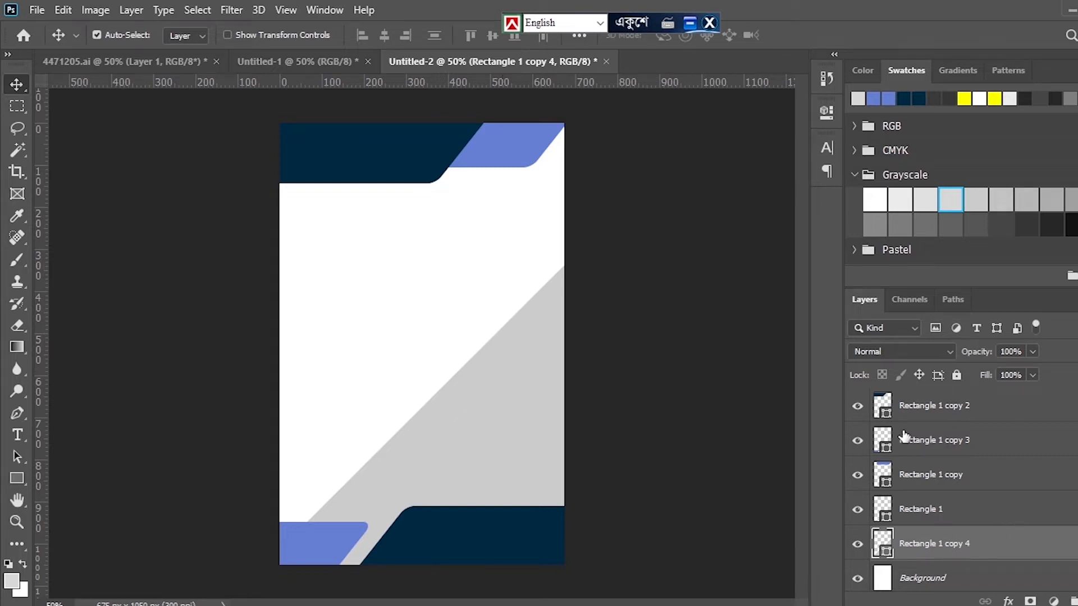
Group the five rectangles as 'shape' and draw a new rectangle below the top band
{"action": "left_click", "coordinate": [932, 410], "text": "shift"}
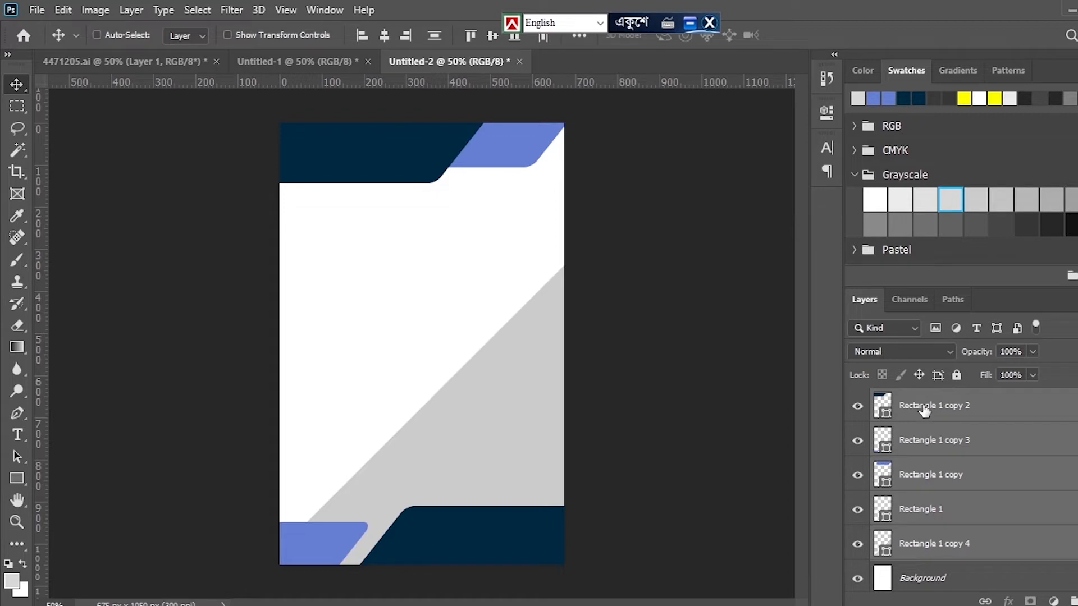
{"action": "key", "text": "ctrl+g"}
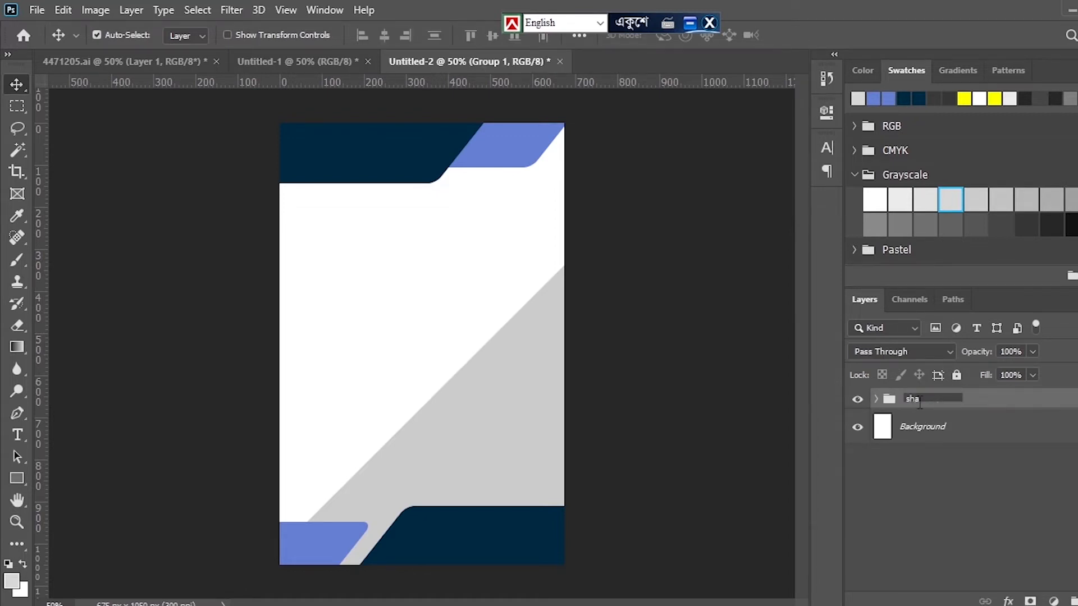
{"action": "left_click", "coordinate": [928, 484]}
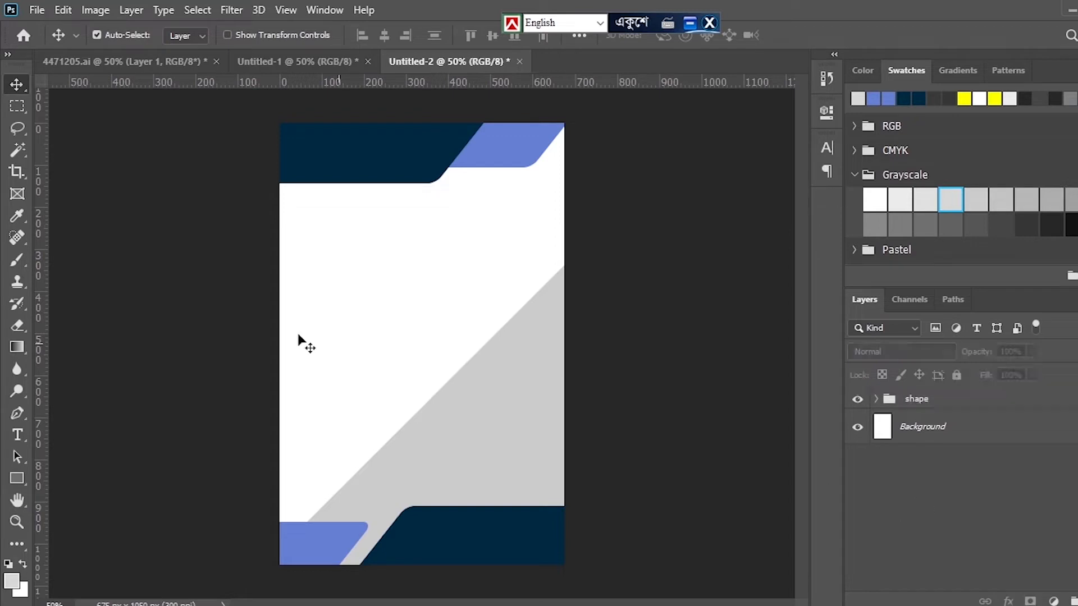
{"action": "left_click", "coordinate": [857, 400]}
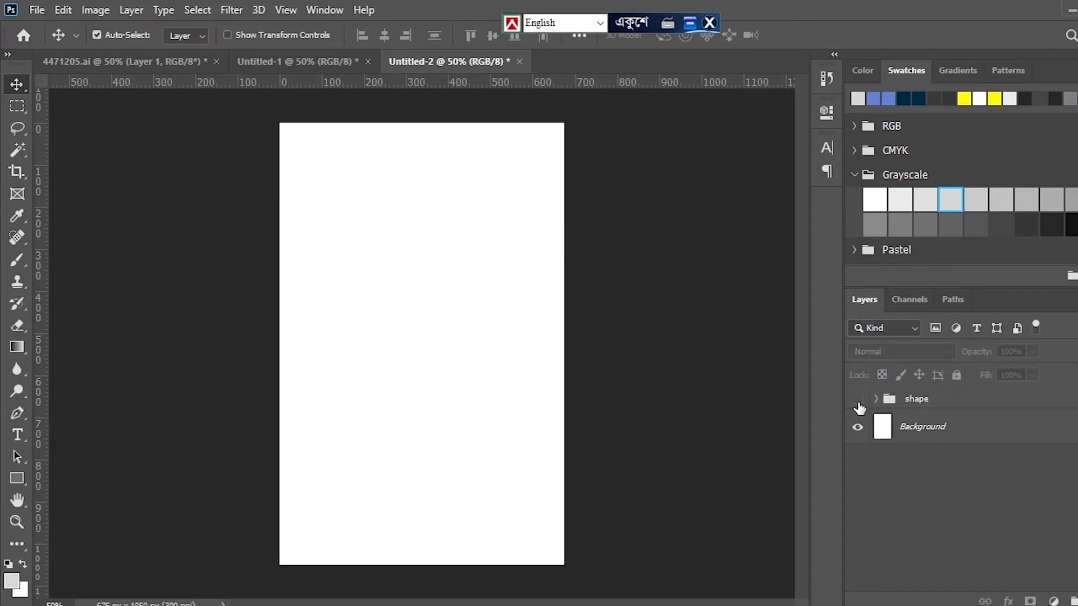
{"action": "left_click", "coordinate": [858, 400]}
{"action": "left_click", "coordinate": [858, 400]}
{"action": "left_click", "coordinate": [858, 400]}
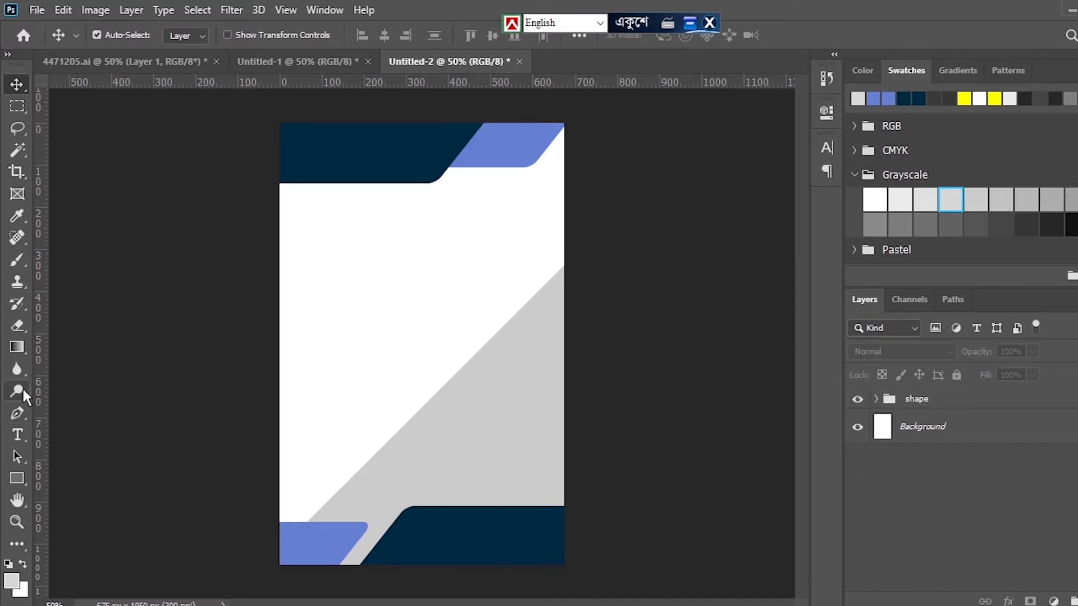
{"action": "left_click", "coordinate": [18, 479]}
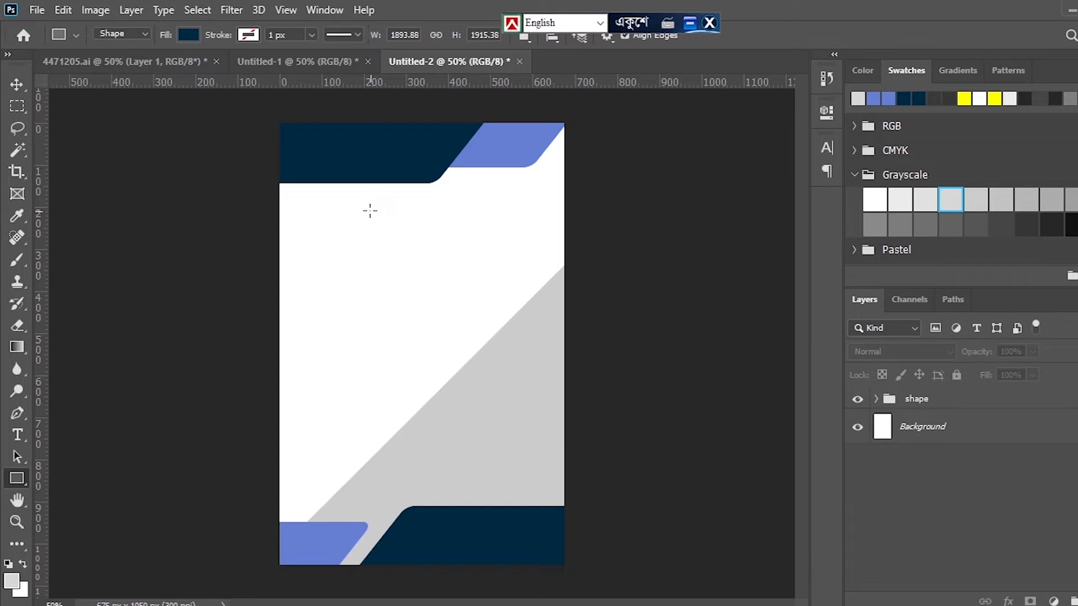
{"action": "left_click_drag", "start_coordinate": [364, 205], "coordinate": [468, 322]}
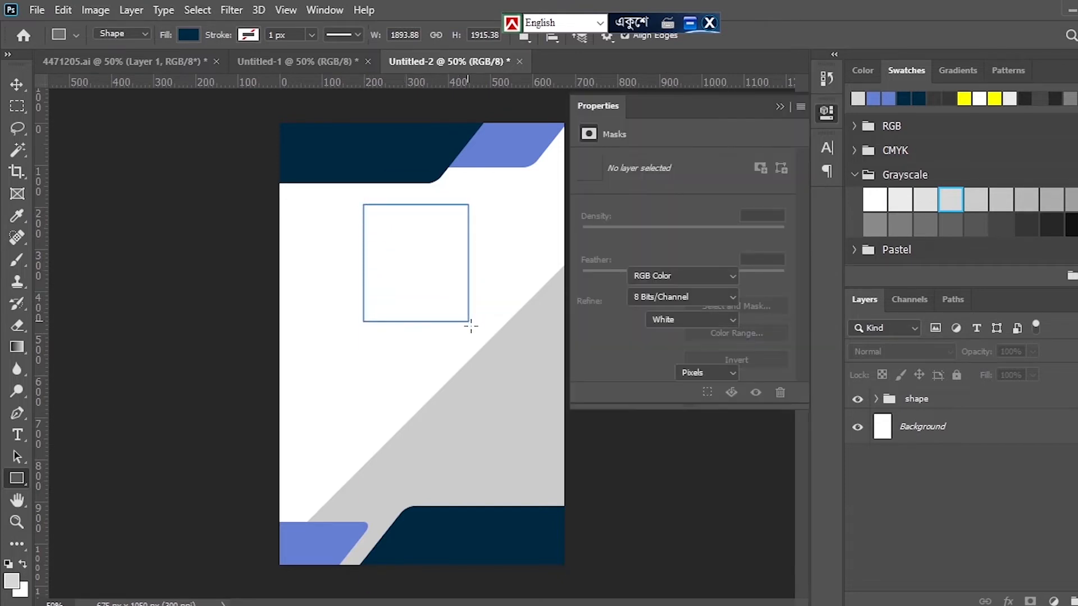
Fill Rectangle 2 light grey and duplicate it to the left
{"action": "left_click", "coordinate": [925, 199]}
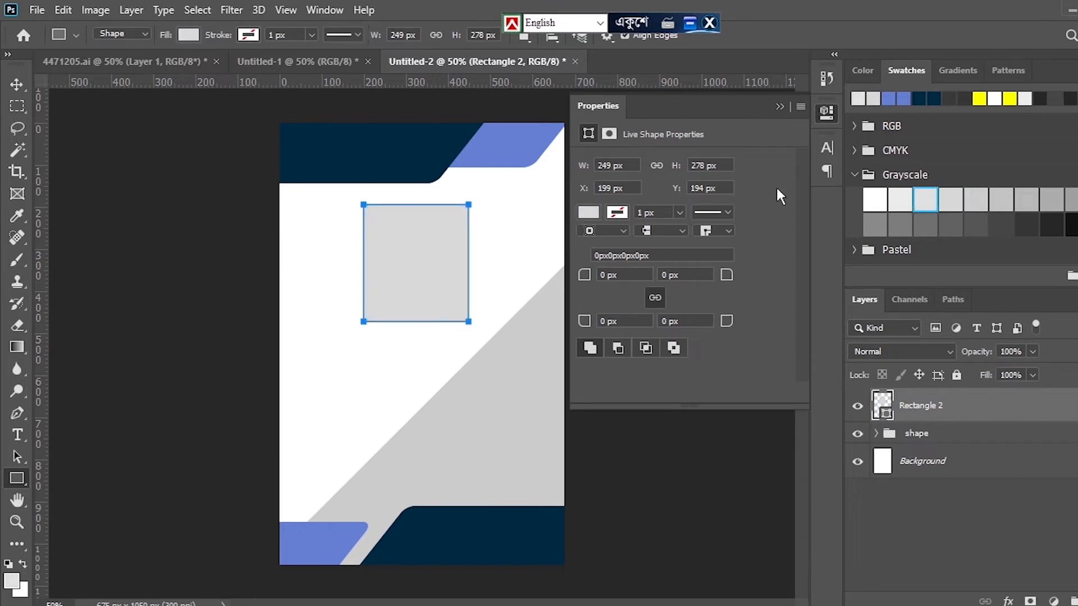
{"action": "left_click", "coordinate": [901, 199]}
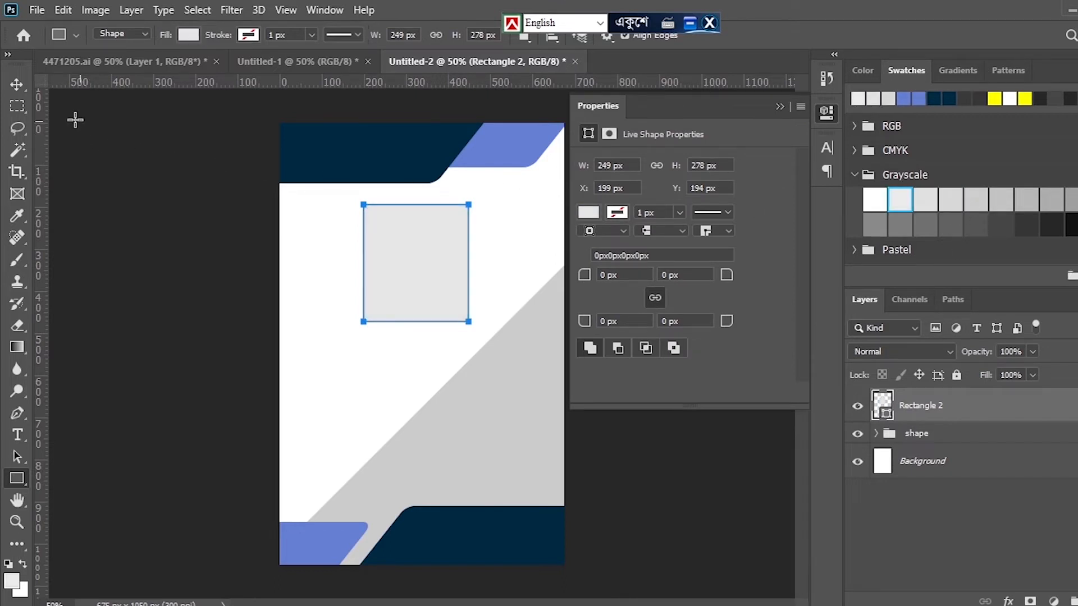
{"action": "left_click", "coordinate": [16, 87]}
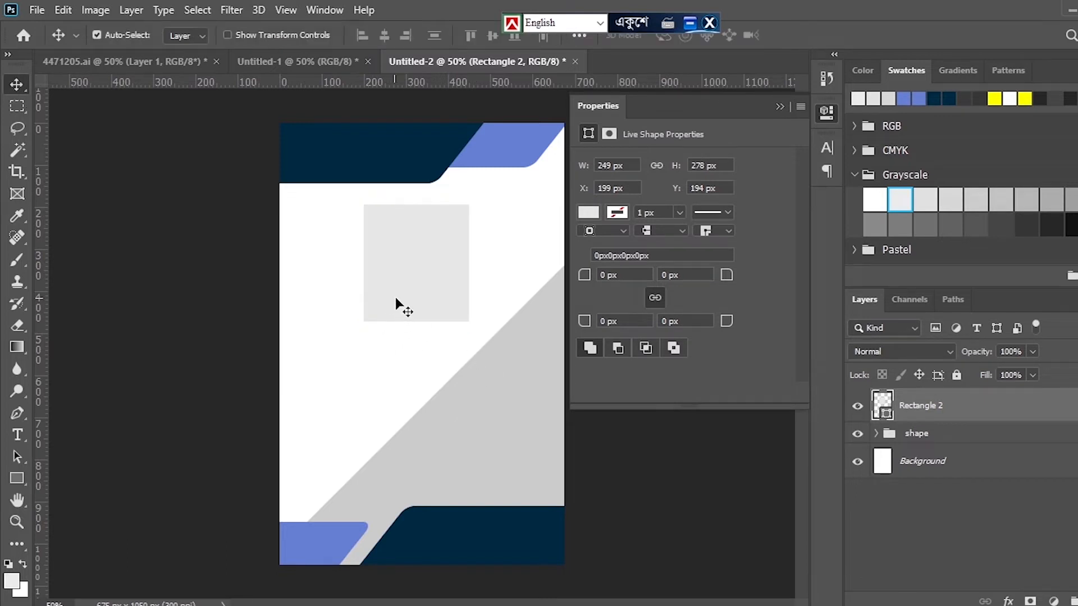
{"action": "scroll", "coordinate": [400, 282], "scroll_direction": "up", "scroll_amount": 5}
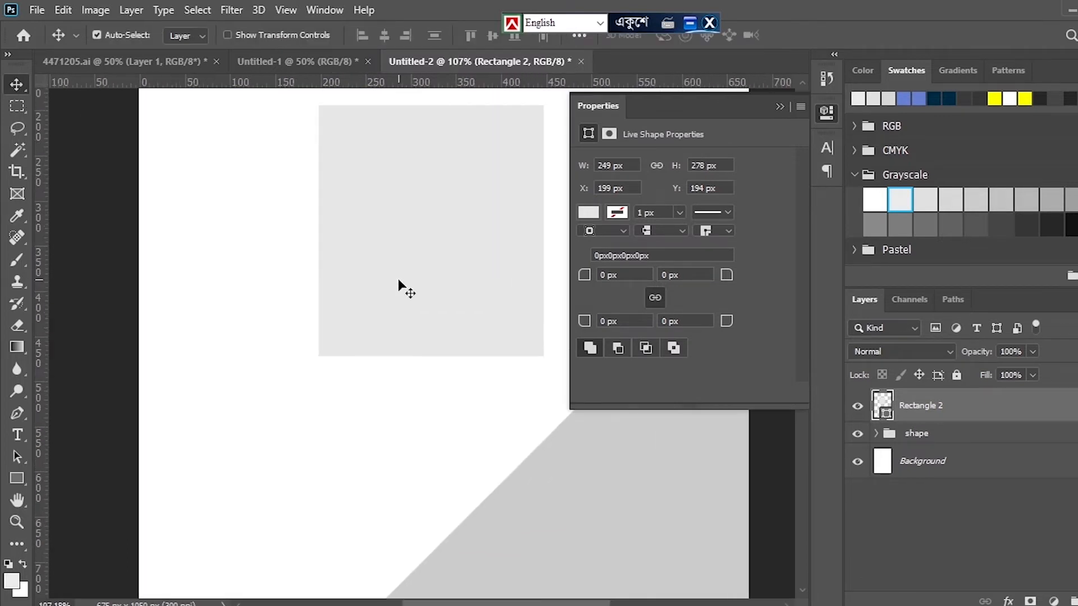
{"action": "left_click_drag", "start_coordinate": [445, 264], "coordinate": [212, 248]}
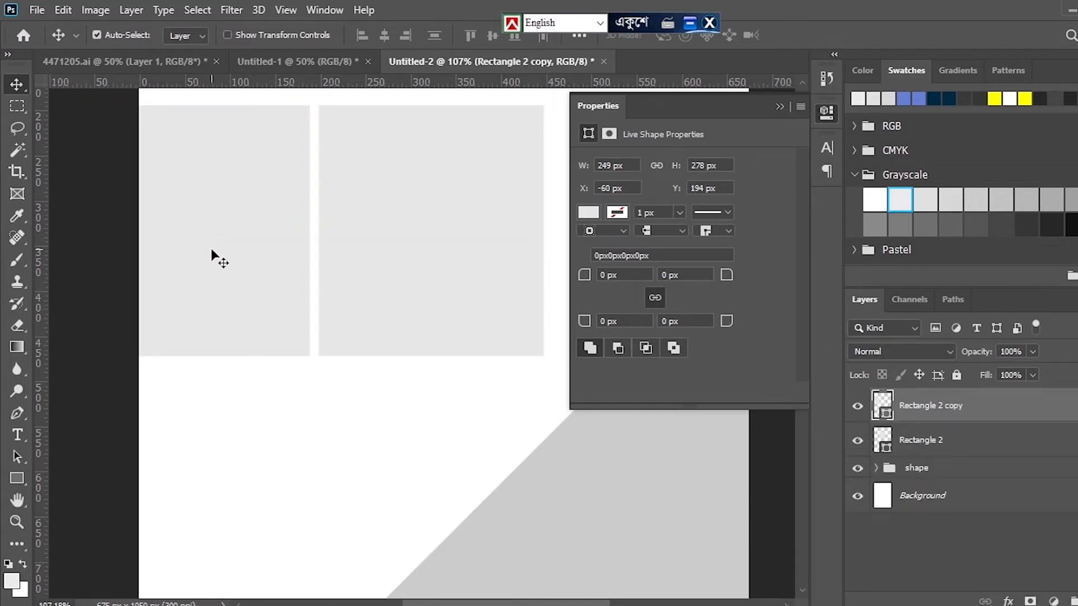
Resize the duplicate into a thin vertical strip about 7.91 px wide
{"action": "key", "text": "ctrl+t"}
{"action": "left_click_drag", "start_coordinate": [89, 246], "coordinate": [302, 259]}
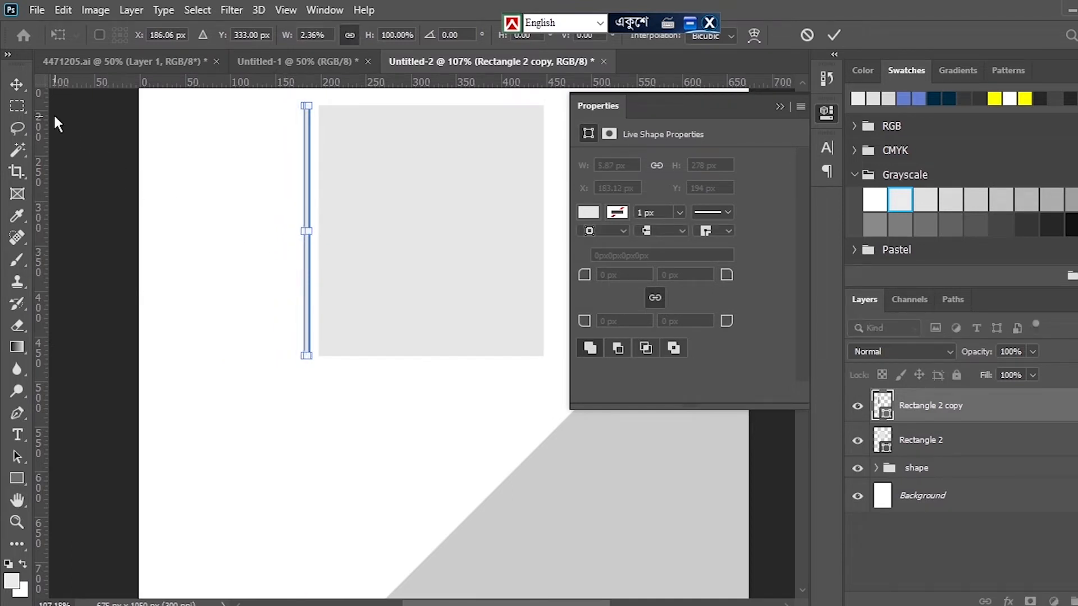
{"action": "key", "text": "Return"}
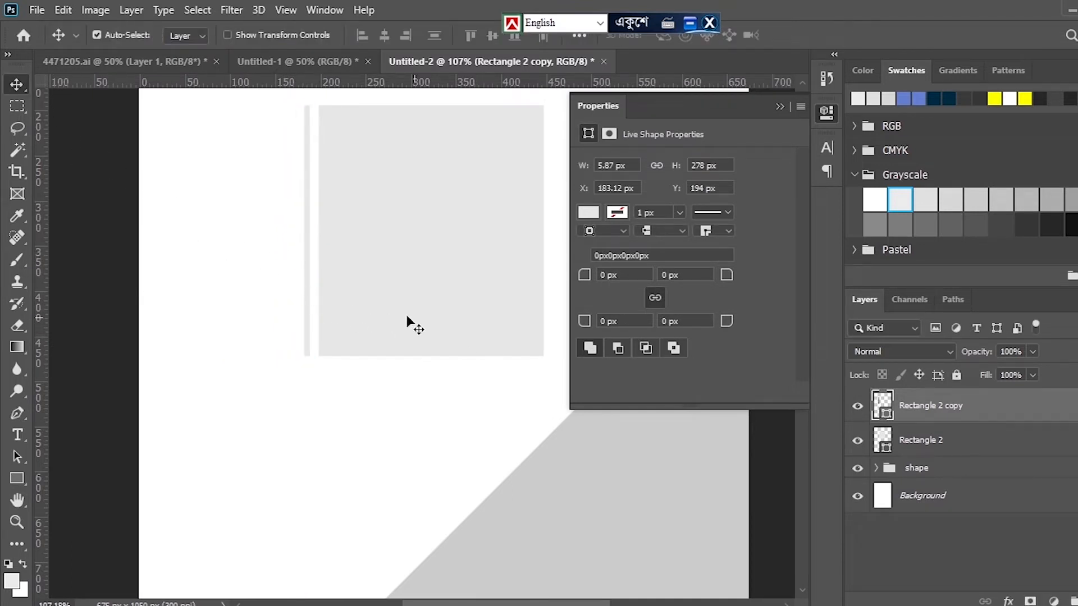
{"action": "key", "text": "ctrl+t"}
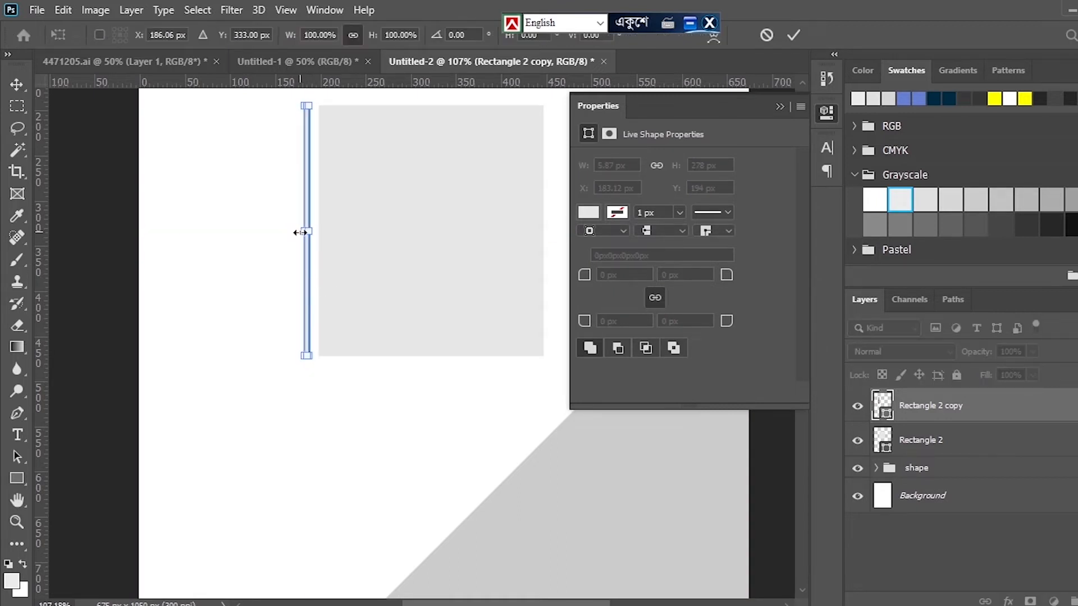
{"action": "left_click_drag", "start_coordinate": [292, 235], "coordinate": [295, 233]}
{"action": "scroll", "coordinate": [300, 232], "scroll_direction": "up", "scroll_amount": 6}
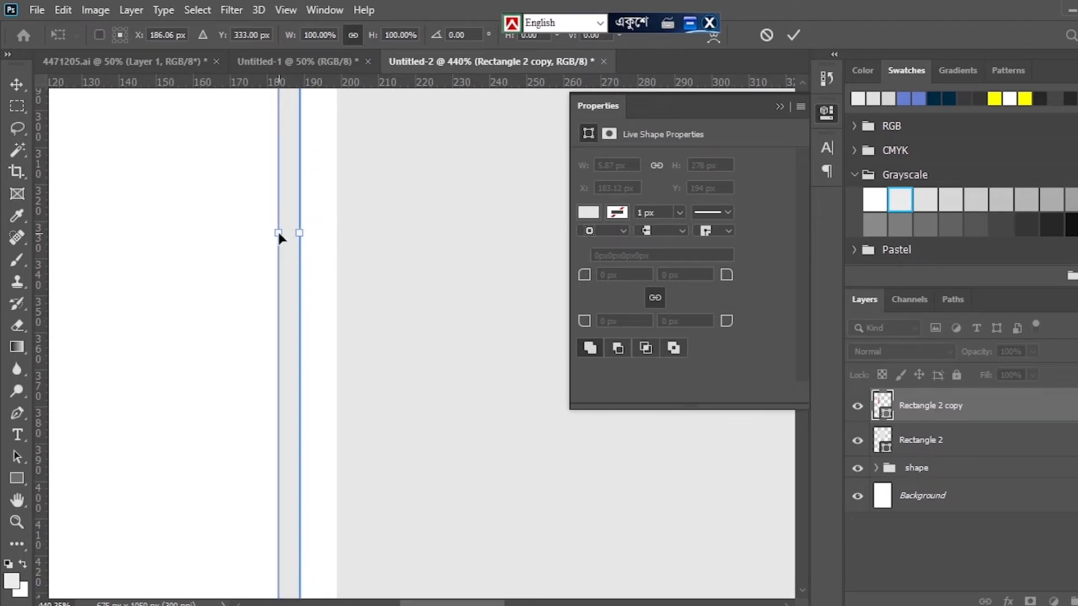
{"action": "left_click_drag", "start_coordinate": [266, 231], "coordinate": [266, 233]}
{"action": "key", "text": "Return"}
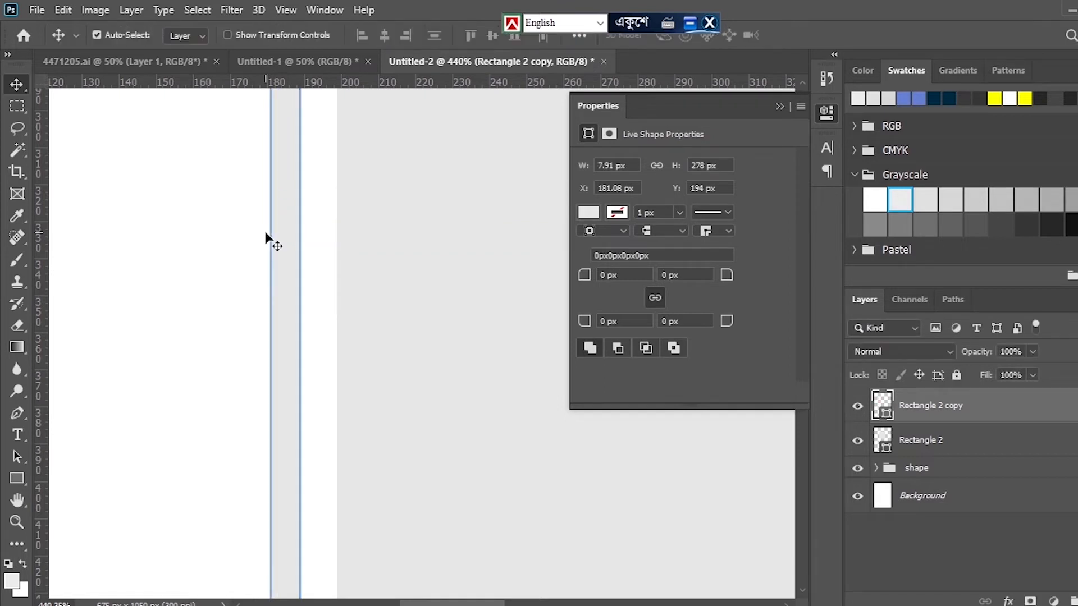
Colour the strip a slightly darker grey than the square
{"action": "left_click", "coordinate": [925, 199]}
{"action": "left_click", "coordinate": [939, 198]}
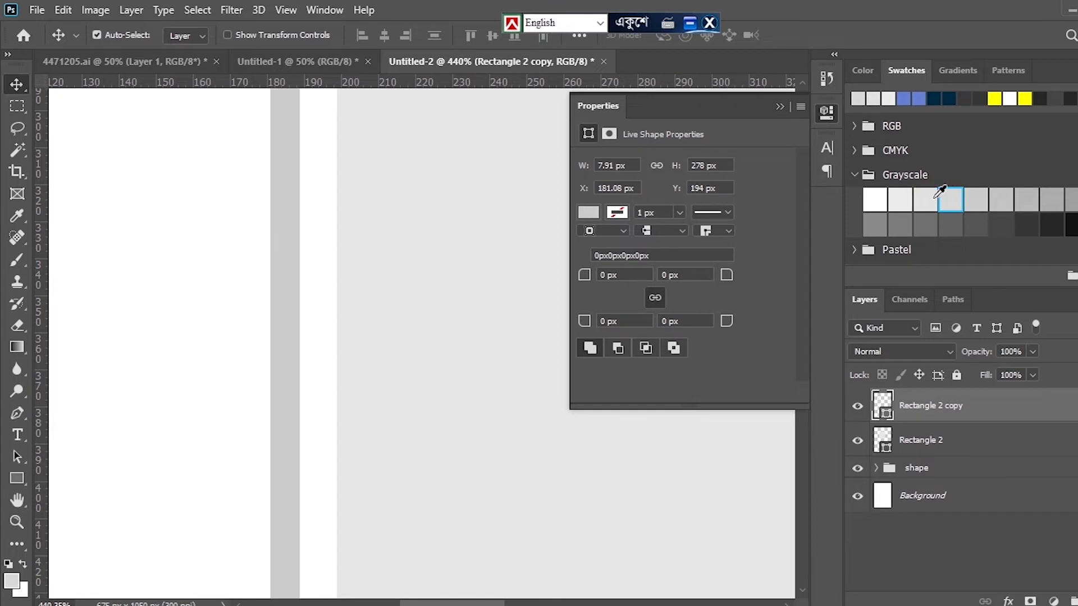
{"action": "left_click", "coordinate": [211, 253]}
{"action": "scroll", "coordinate": [220, 254], "scroll_direction": "down", "scroll_amount": 6}
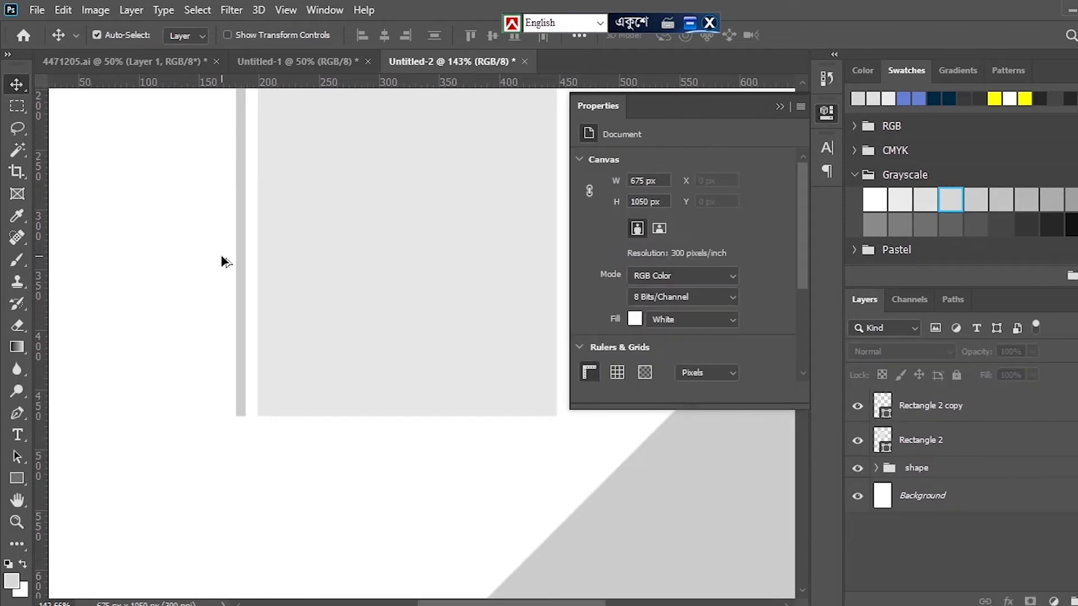
Select the placeholder square and thin strip together, leaving them unchanged
{"action": "left_click", "coordinate": [336, 265]}
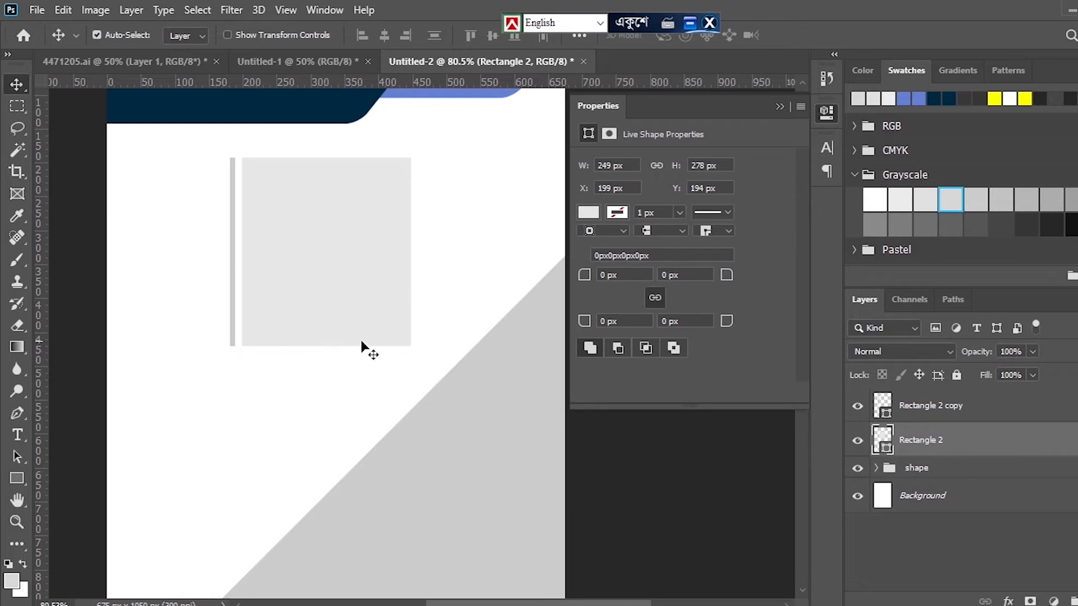
{"action": "left_click_drag", "start_coordinate": [193, 173], "coordinate": [368, 359]}
{"action": "key", "text": "ctrl+t"}
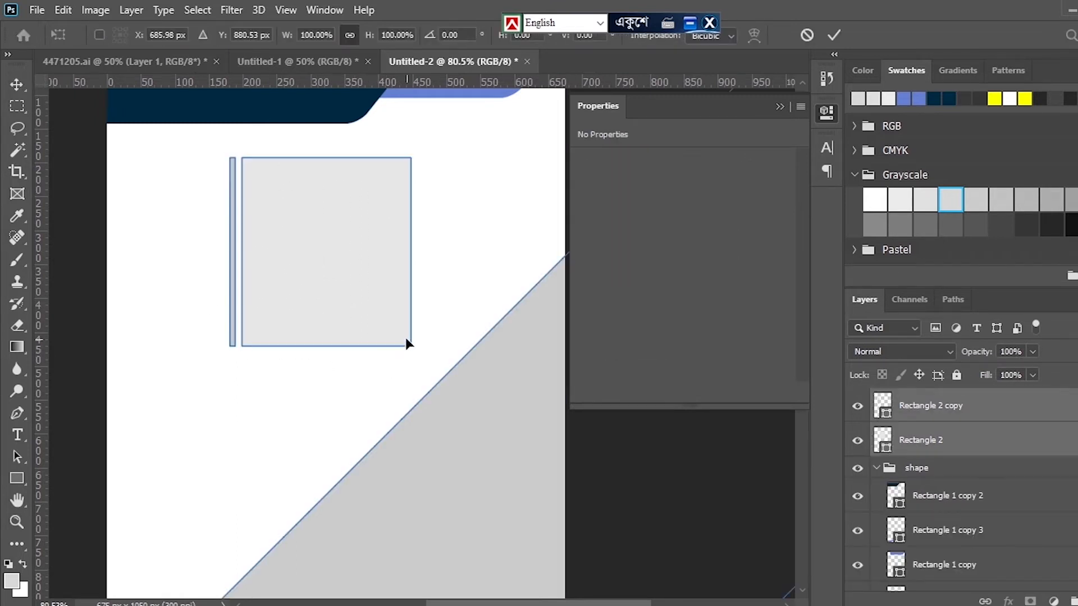
{"action": "key", "text": "Return"}
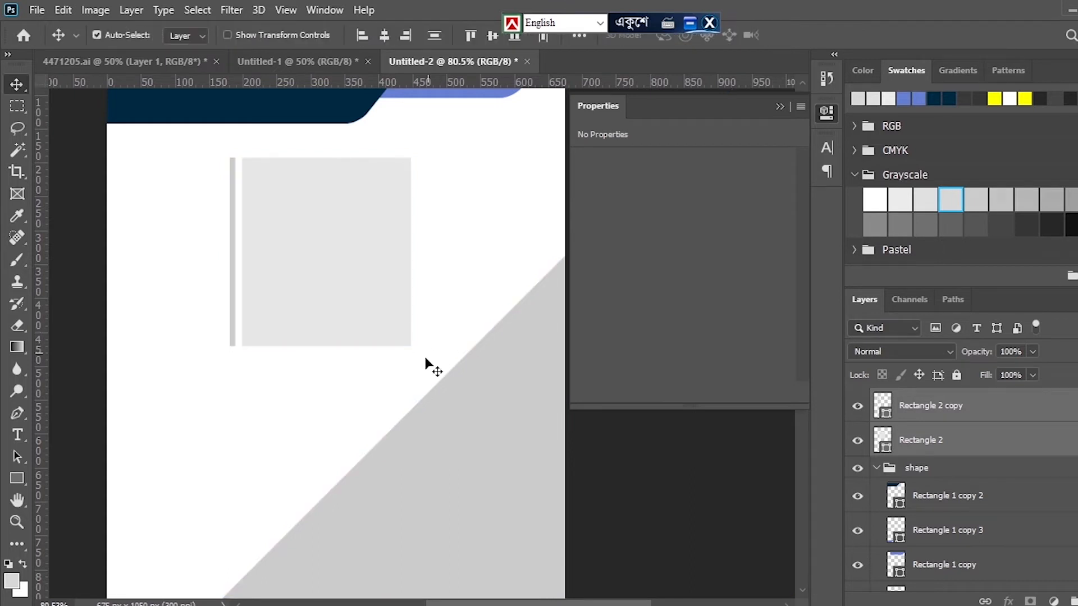
{"action": "left_click_drag", "start_coordinate": [397, 363], "coordinate": [165, 287]}
{"action": "key", "text": "ctrl+t"}
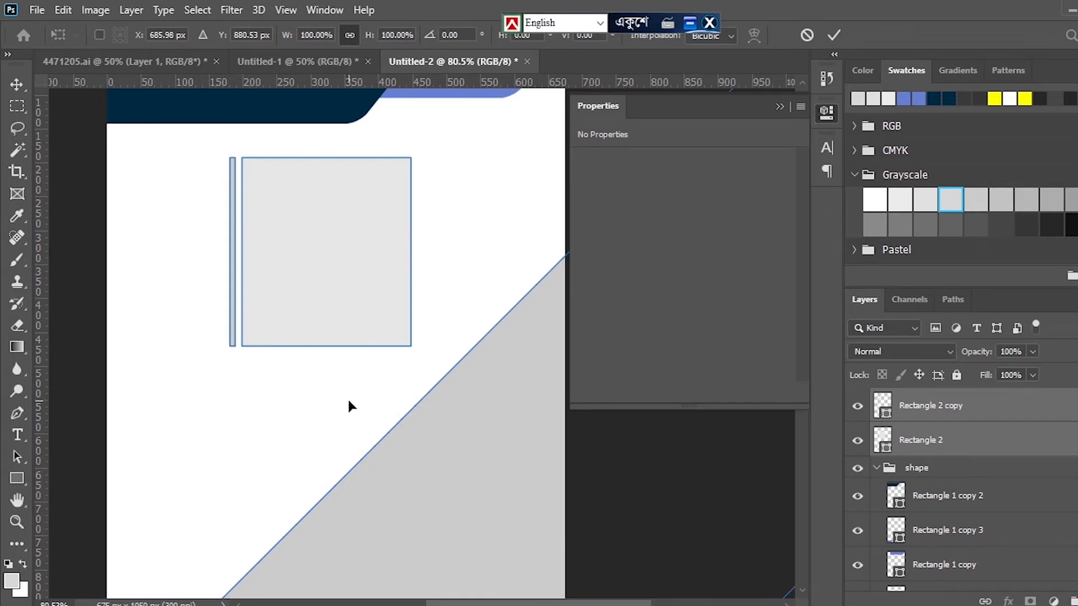
{"action": "key", "text": "Return"}
{"action": "left_click", "coordinate": [446, 484]}
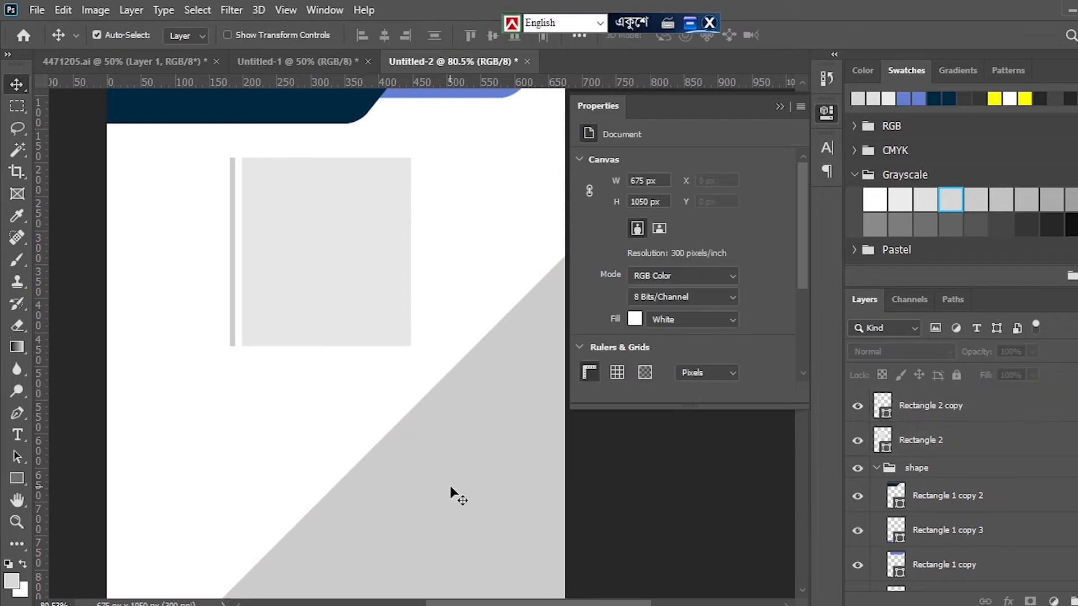
Enlarge the square and strip together to about 289 × 301 px
{"action": "left_click", "coordinate": [361, 268]}
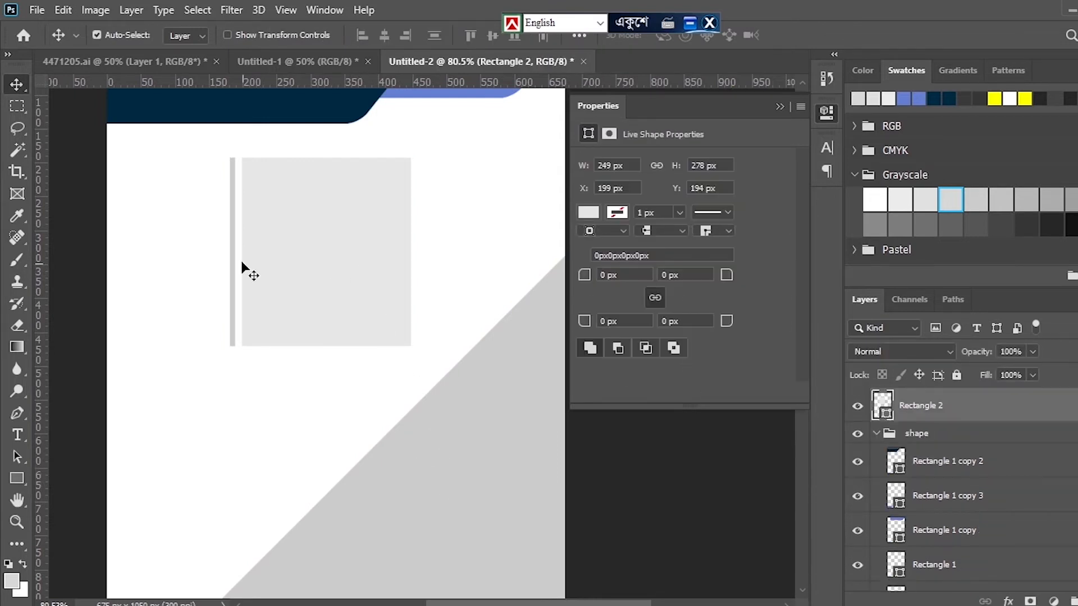
{"action": "scroll", "coordinate": [975, 520], "scroll_direction": "down", "scroll_amount": 2}
{"action": "scroll", "coordinate": [965, 522], "scroll_direction": "up", "scroll_amount": 2}
{"action": "scroll", "coordinate": [965, 522], "scroll_direction": "up", "scroll_amount": 1}
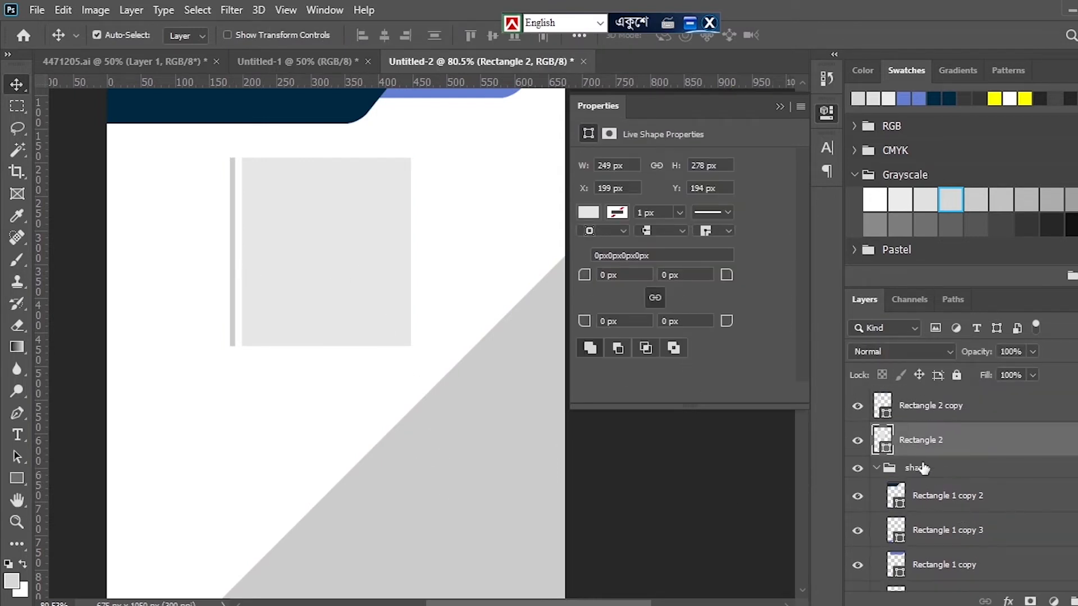
{"action": "left_click", "coordinate": [931, 417], "text": "shift"}
{"action": "key", "text": "ctrl"}
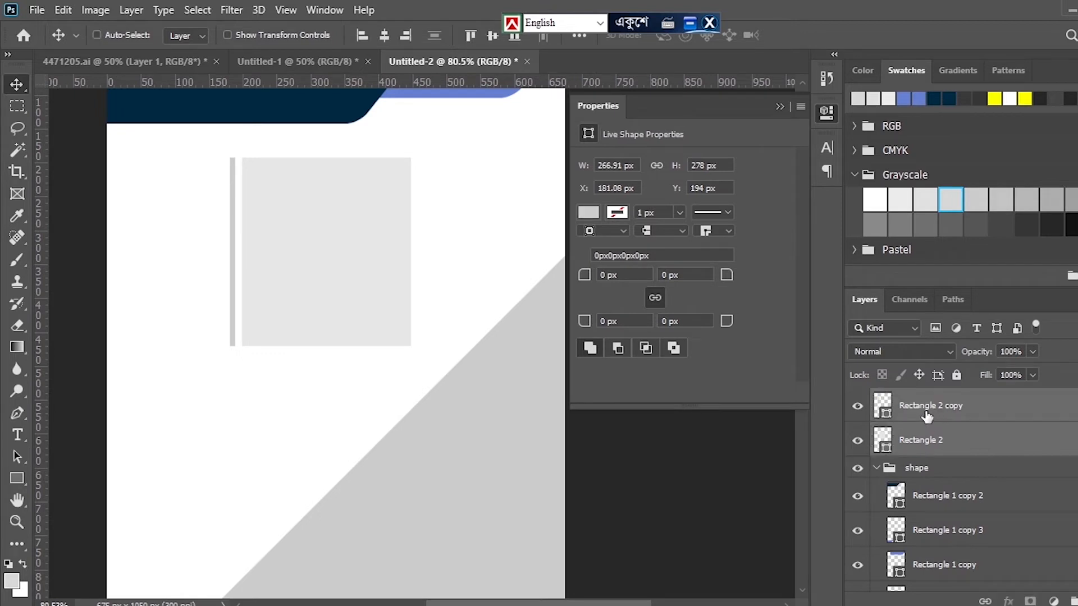
{"action": "key", "text": "ctrl+t"}
{"action": "left_click_drag", "start_coordinate": [411, 345], "coordinate": [429, 362]}
{"action": "key", "text": "Return"}
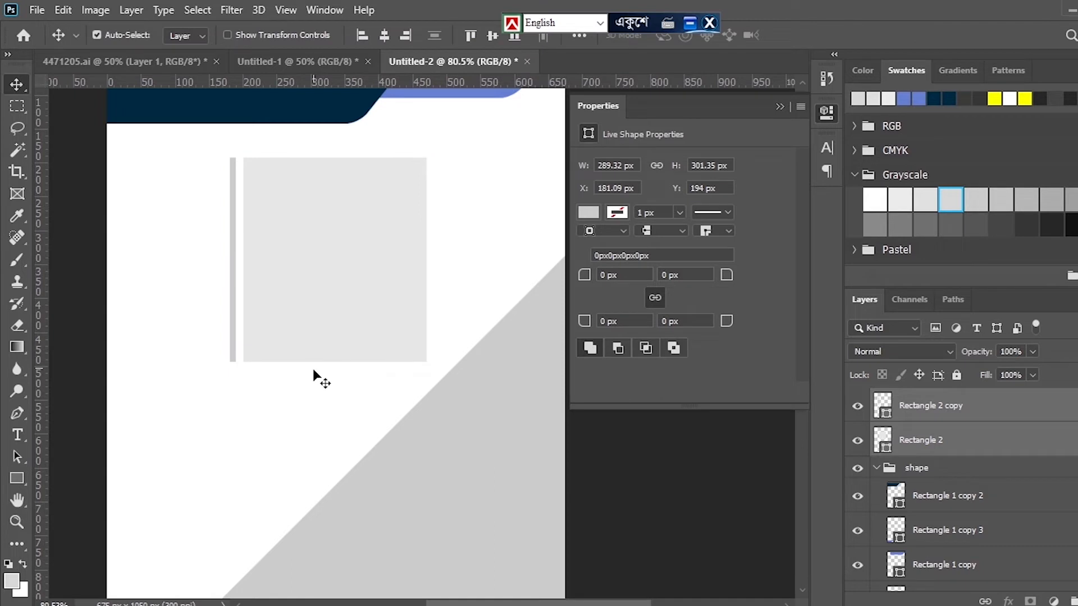
Duplicate the placeholder square as Rectangle 2 copy 2
{"action": "left_click", "coordinate": [340, 296]}
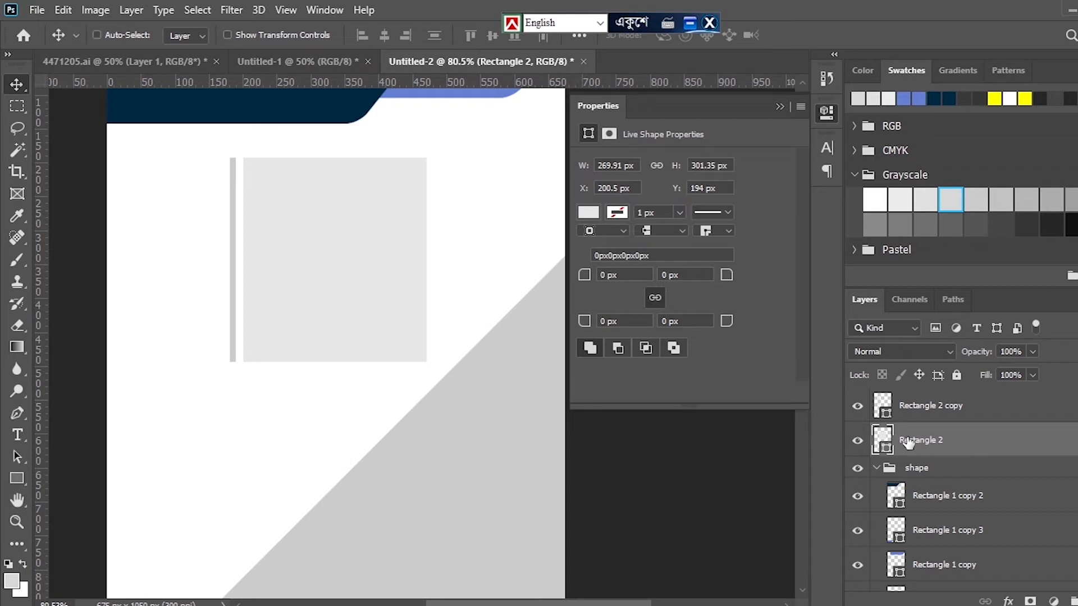
{"action": "key", "text": "ctrl+j"}
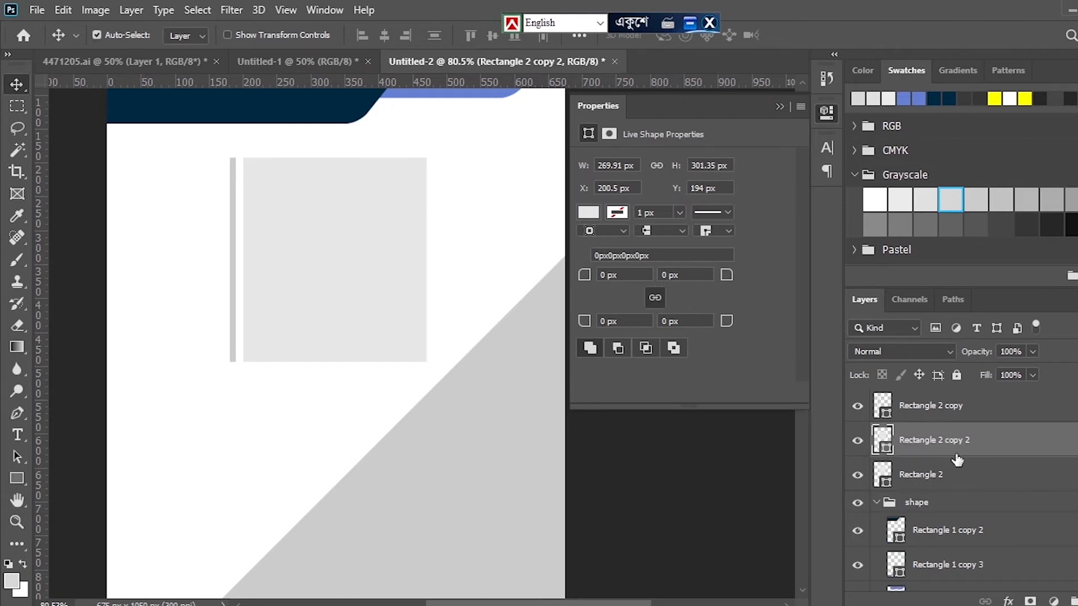
{"action": "mouse_move", "coordinate": [964, 462]}
{"action": "left_mouse_down"}
{"action": "mouse_move", "coordinate": [962, 451]}
{"action": "mouse_move", "coordinate": [957, 475]}
{"action": "mouse_move", "coordinate": [957, 452]}
{"action": "left_mouse_up"}
Clip Rectangle 2 copy 2 onto Rectangle 2 and convert it to a smart object
{"action": "left_click", "coordinate": [957, 452], "text": "alt"}
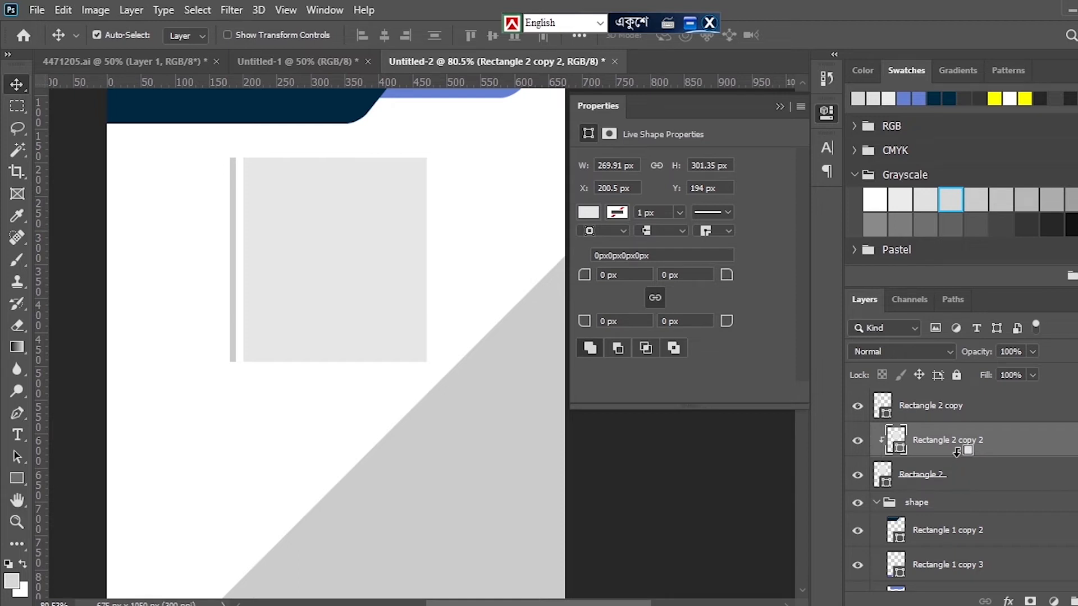
{"action": "right_click", "coordinate": [1003, 449]}
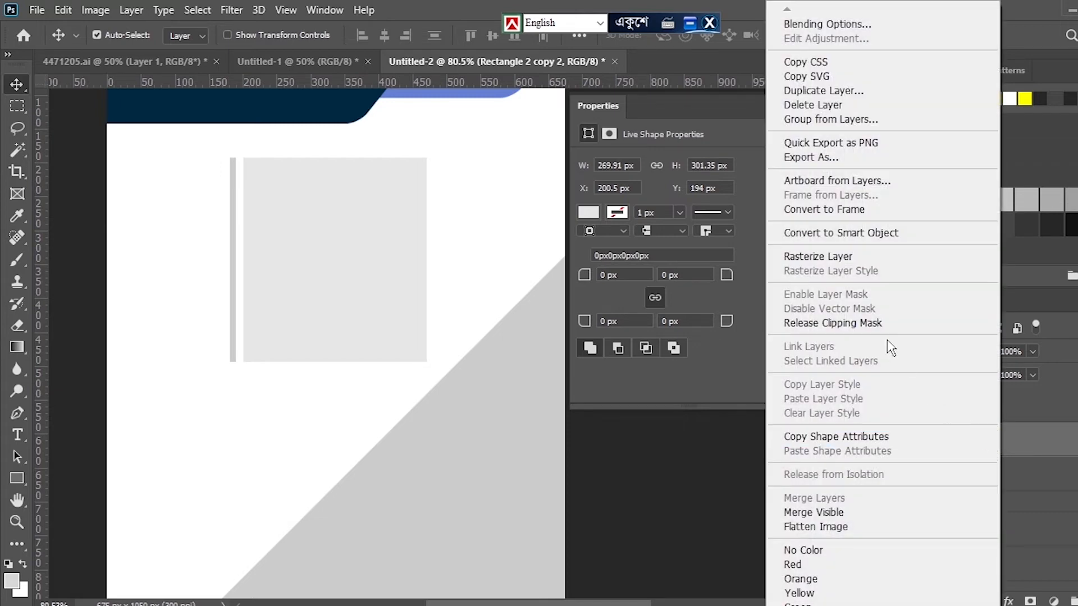
{"action": "left_click", "coordinate": [857, 235]}
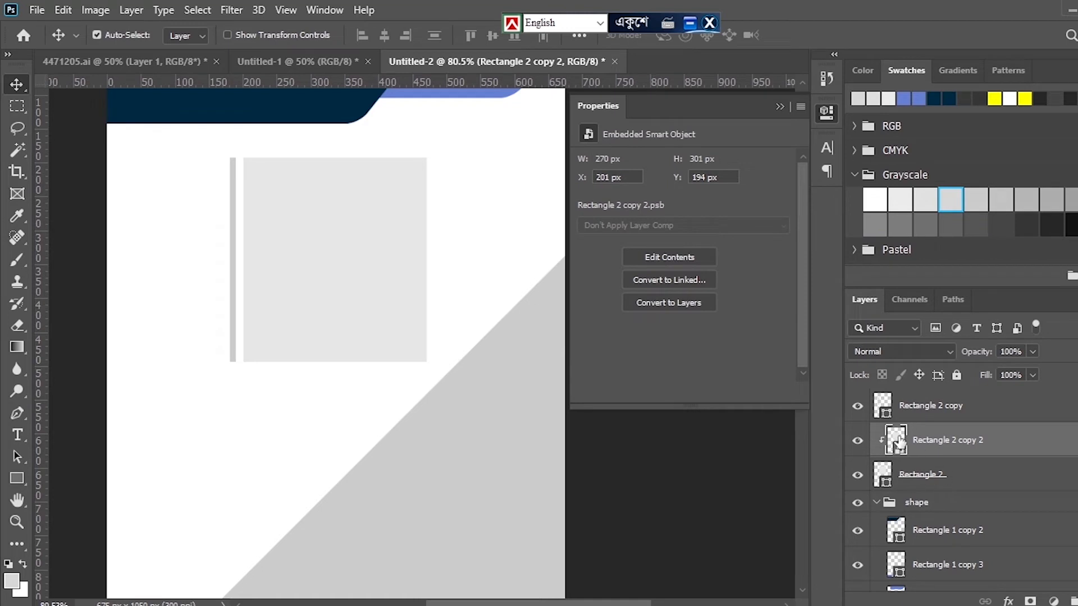
{"action": "scroll", "coordinate": [380, 386], "scroll_direction": "down", "scroll_amount": 3}
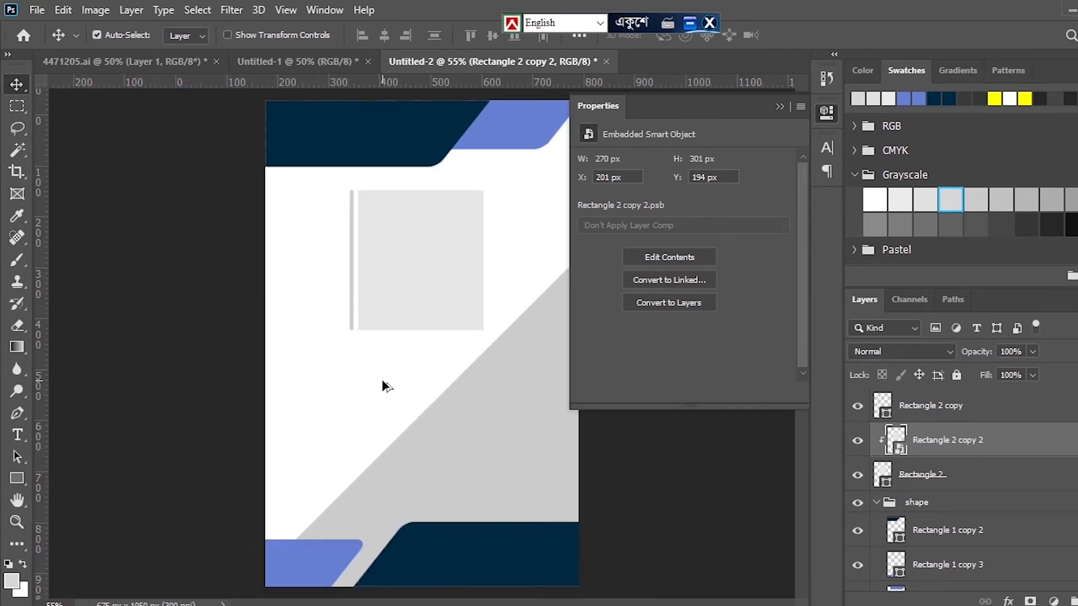
{"action": "scroll", "coordinate": [472, 388], "scroll_direction": "up", "scroll_amount": 1}
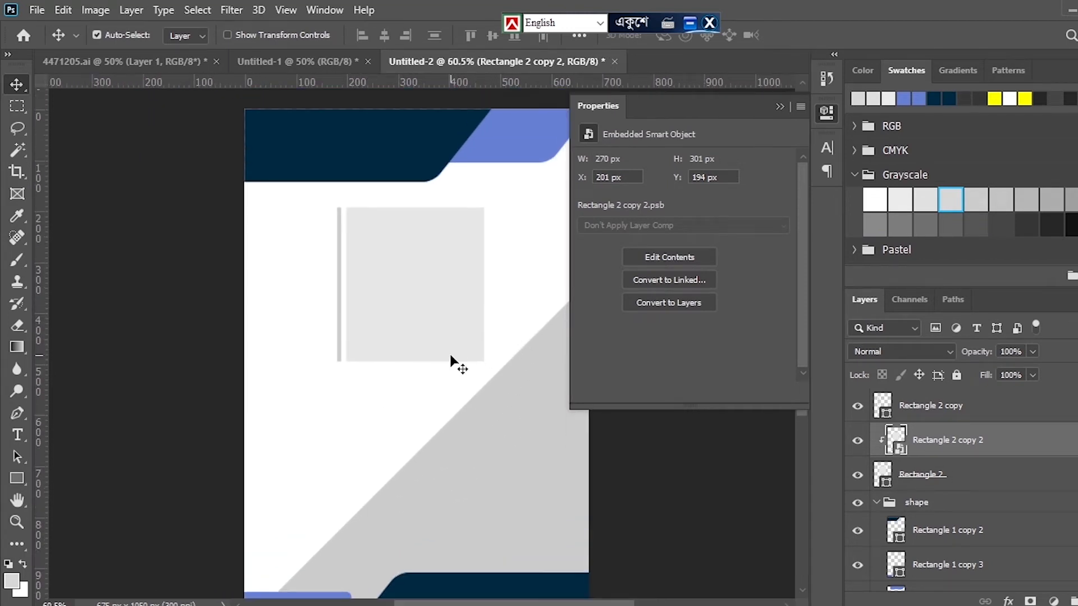
{"action": "scroll", "coordinate": [449, 368], "scroll_direction": "down", "scroll_amount": 3}
{"action": "scroll", "coordinate": [424, 354], "scroll_direction": "up", "scroll_amount": 1}
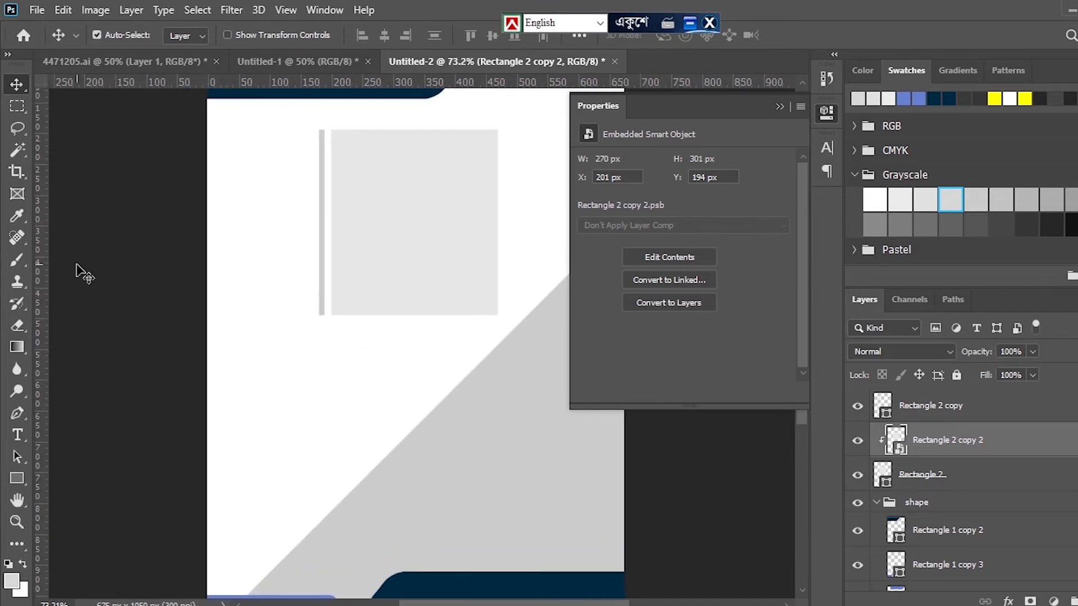
Format the name text as all-caps Montserrat Bold at 20 pt
{"action": "left_click", "coordinate": [17, 434]}
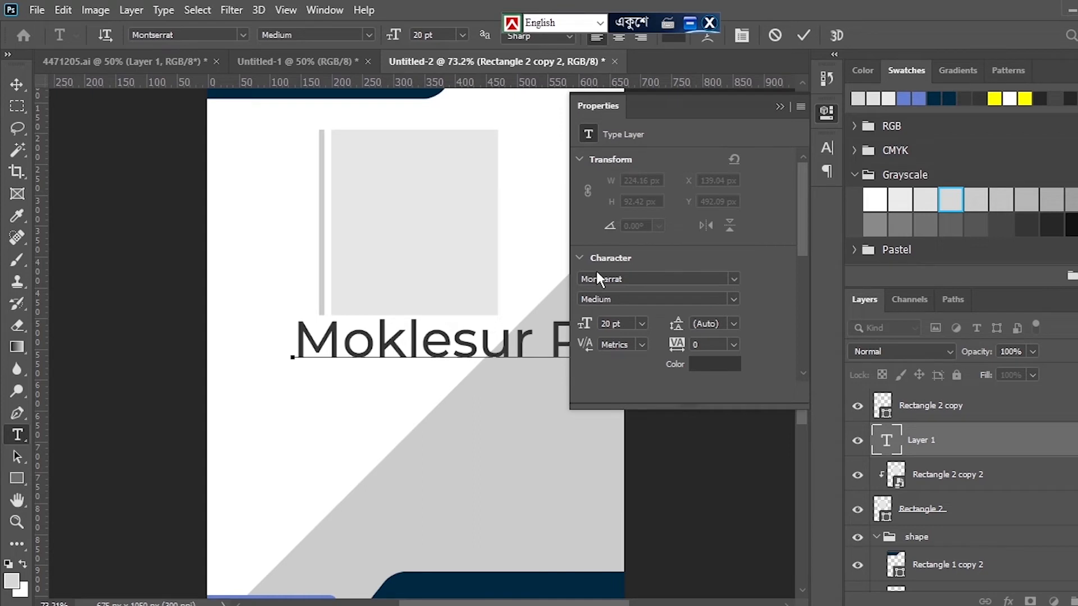
{"action": "key", "text": "ctrl+a"}
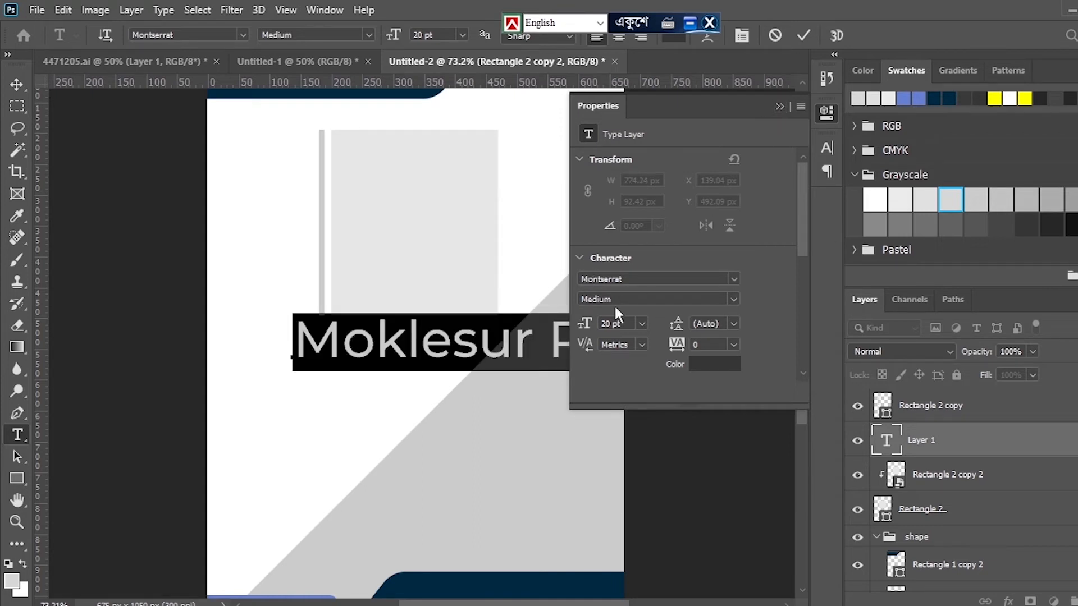
{"action": "left_click", "coordinate": [781, 106]}
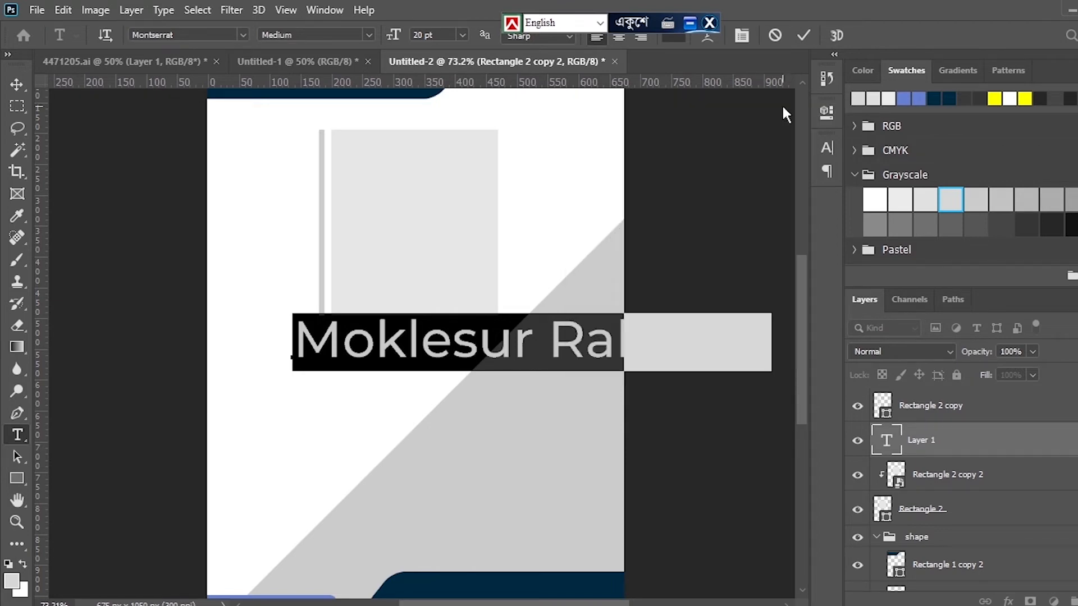
{"action": "left_click", "coordinate": [827, 148]}
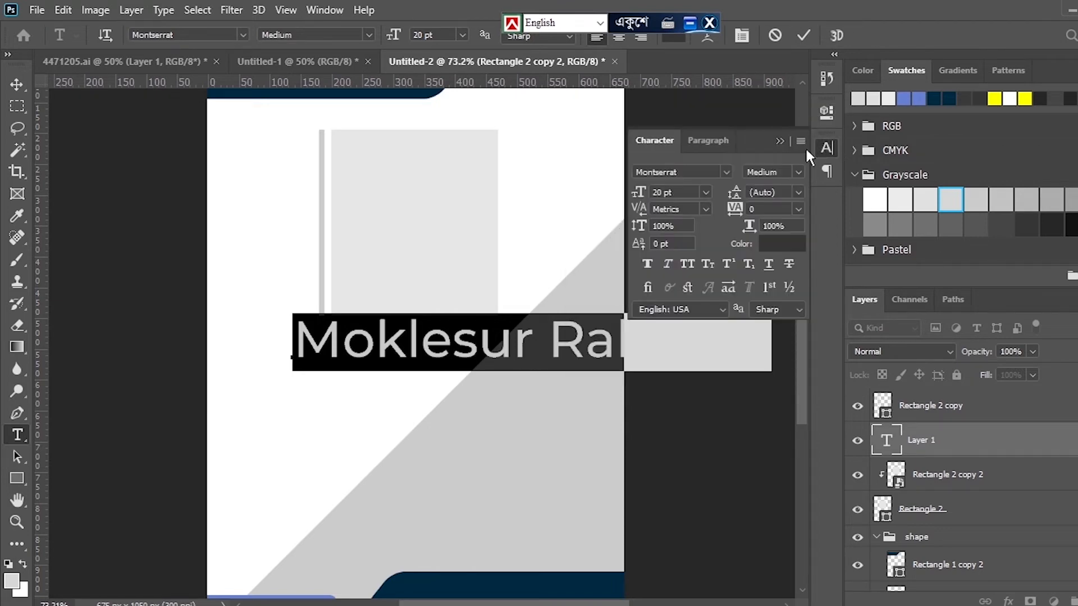
{"action": "left_click", "coordinate": [692, 266]}
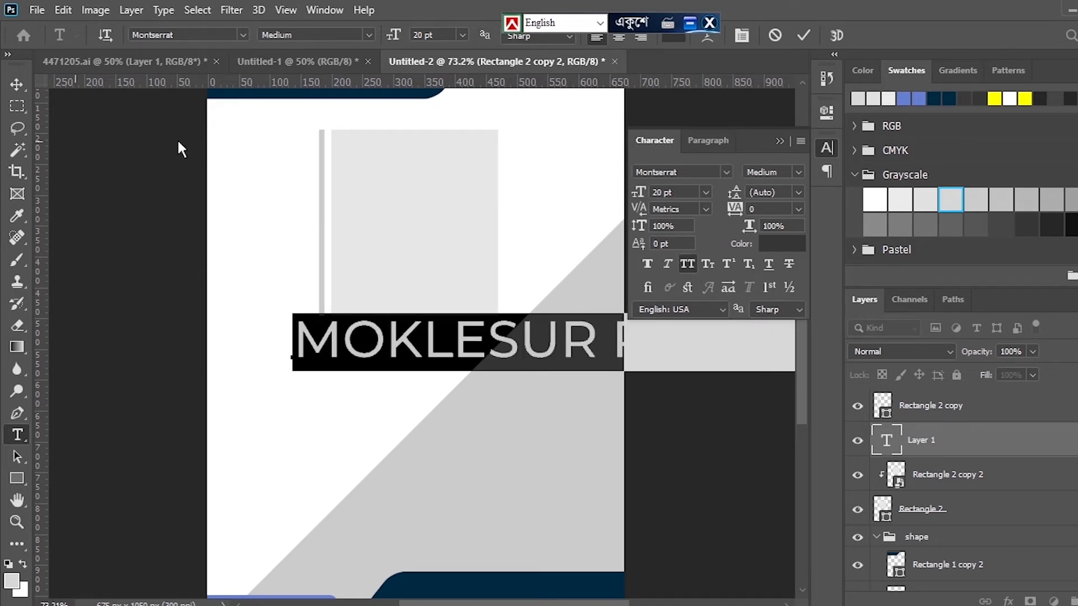
{"action": "left_click", "coordinate": [368, 35]}
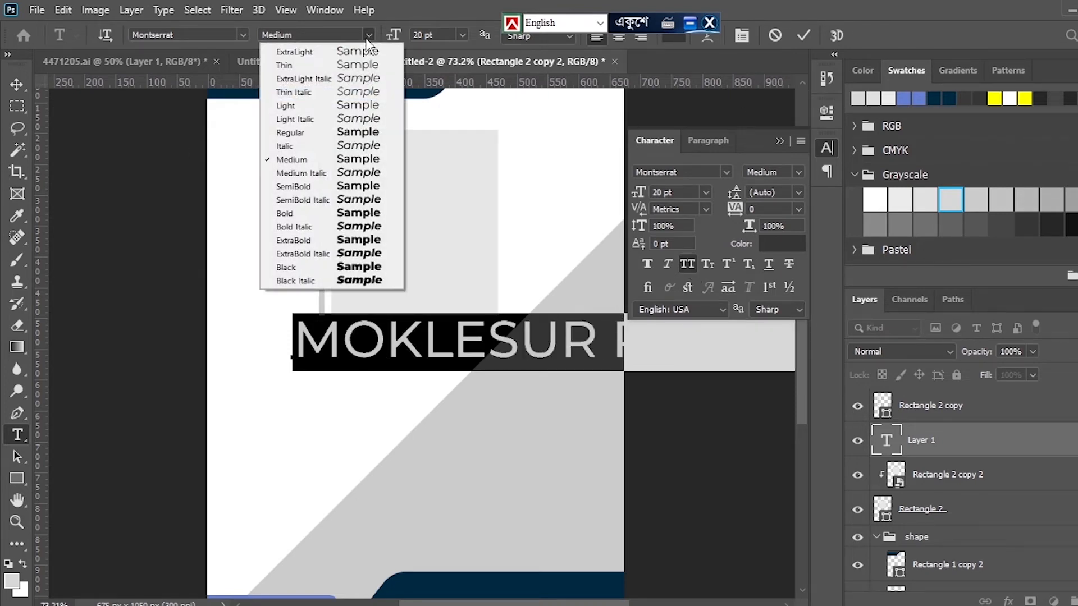
{"action": "left_click", "coordinate": [310, 214]}
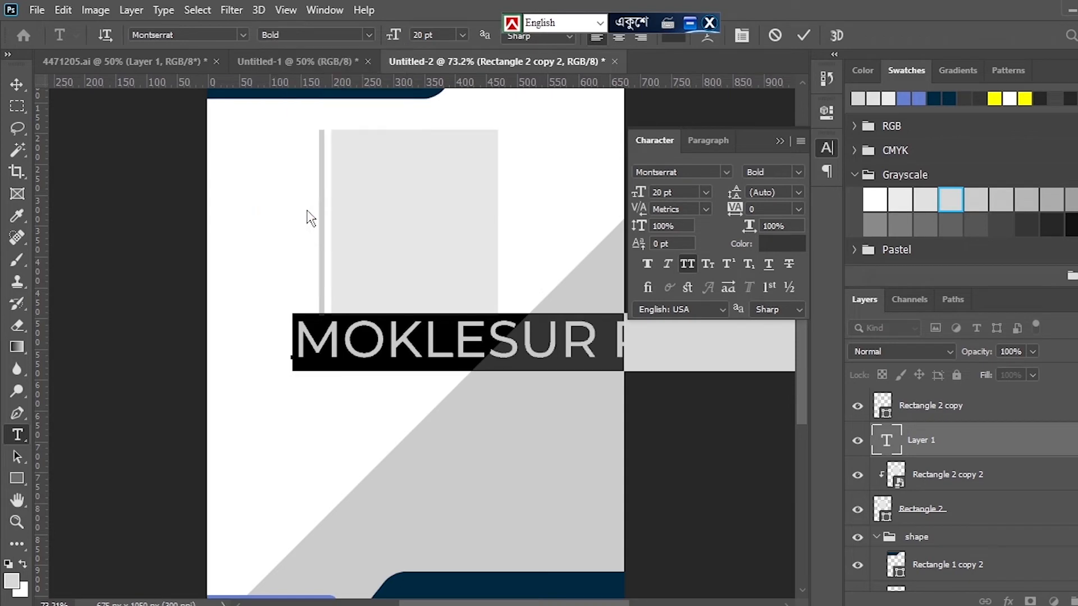
{"action": "left_click", "coordinate": [16, 84]}
{"action": "key", "text": "ctrl+t"}
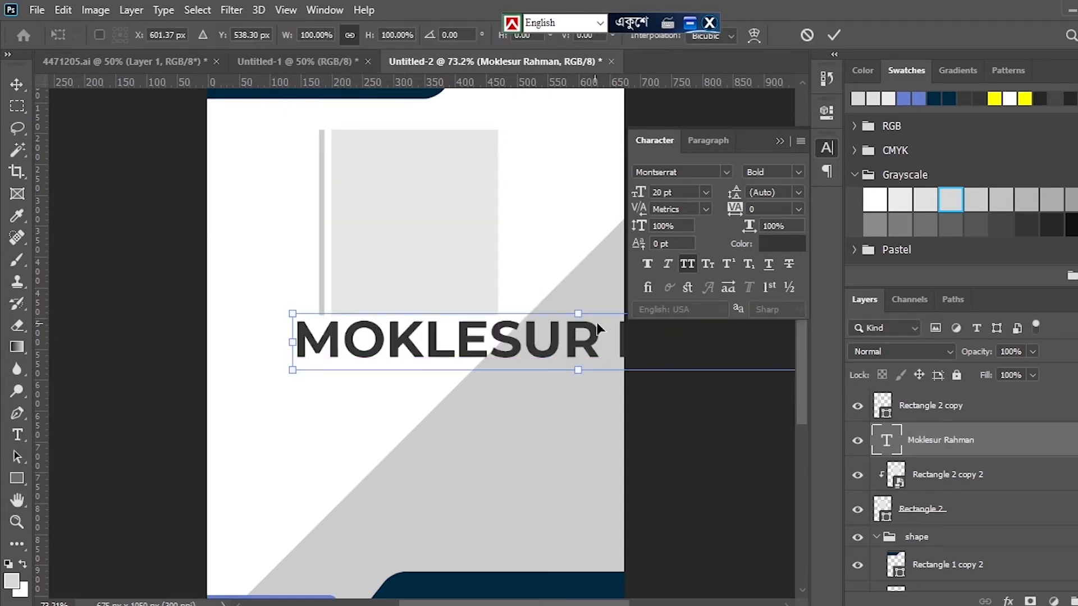
Scale the name to 27.6% and retype the duplicated line as GRAPHIC DESIGNER
{"action": "left_click_drag", "start_coordinate": [578, 313], "coordinate": [564, 355]}
{"action": "key", "text": "Return"}
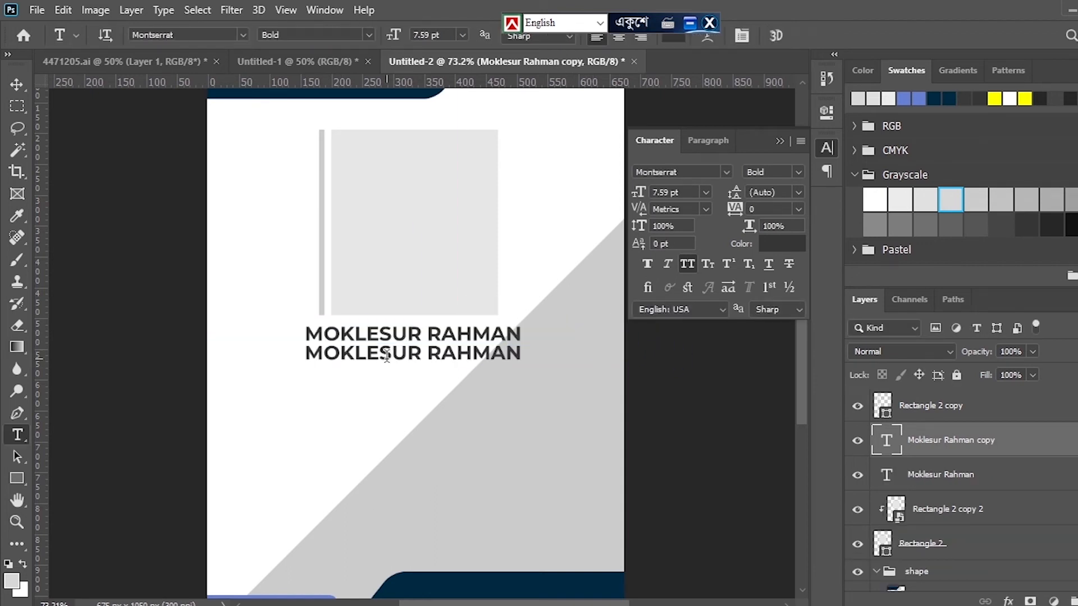
{"action": "triple_click", "coordinate": [387, 354]}
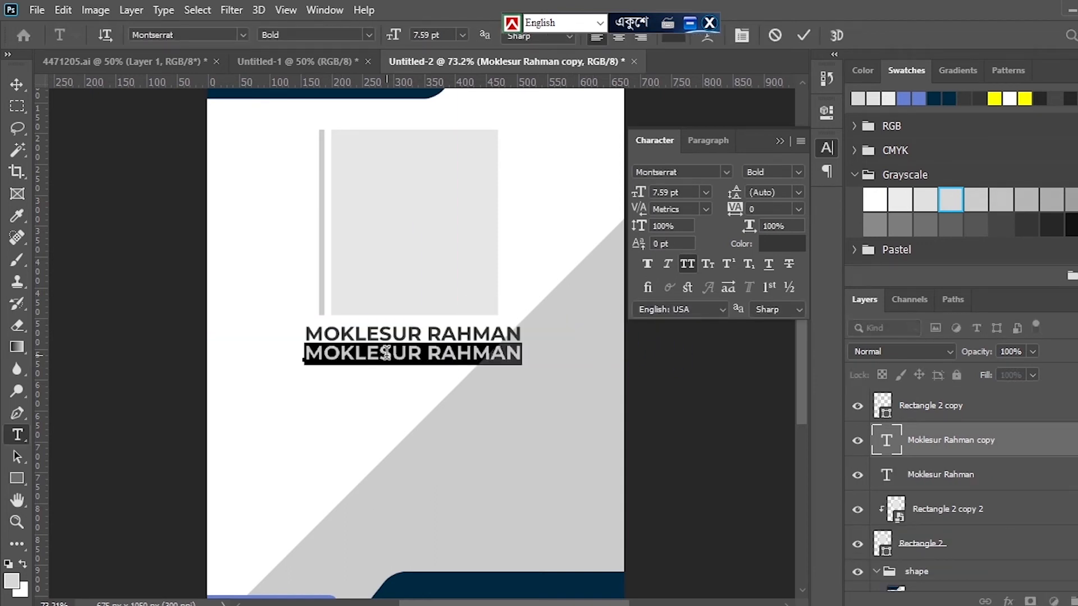
{"action": "type", "text": "G"}
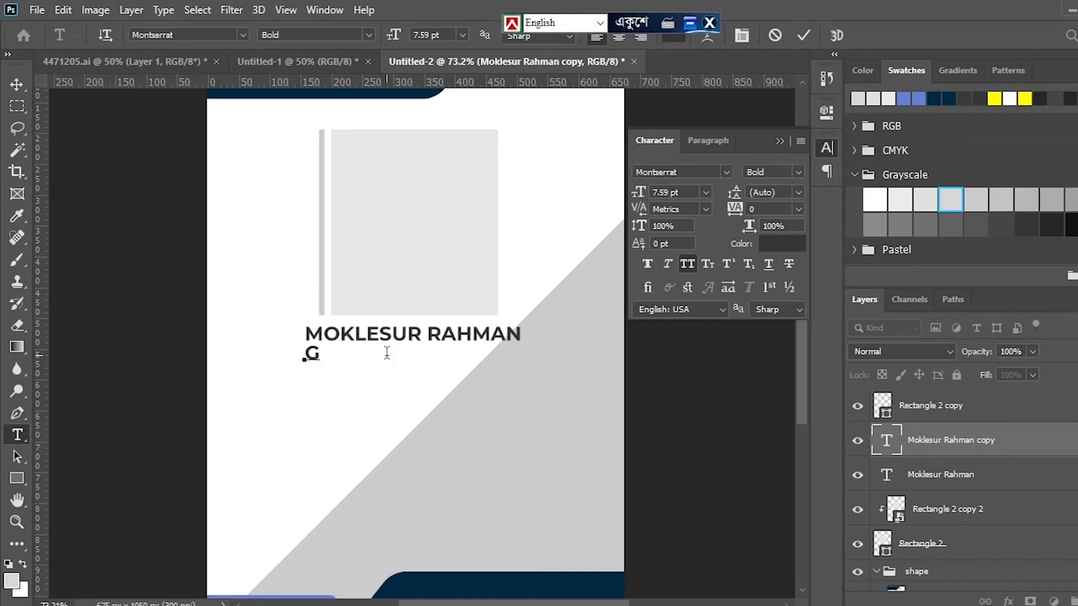
{"action": "type", "text": "RAPHI"}
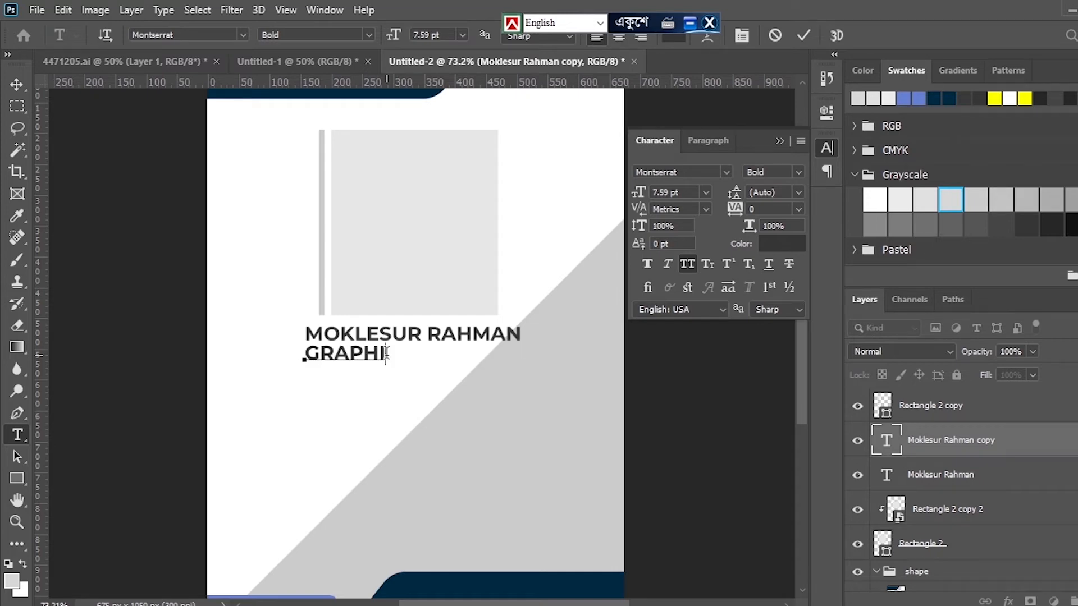
{"action": "type", "text": "C DESIGNER"}
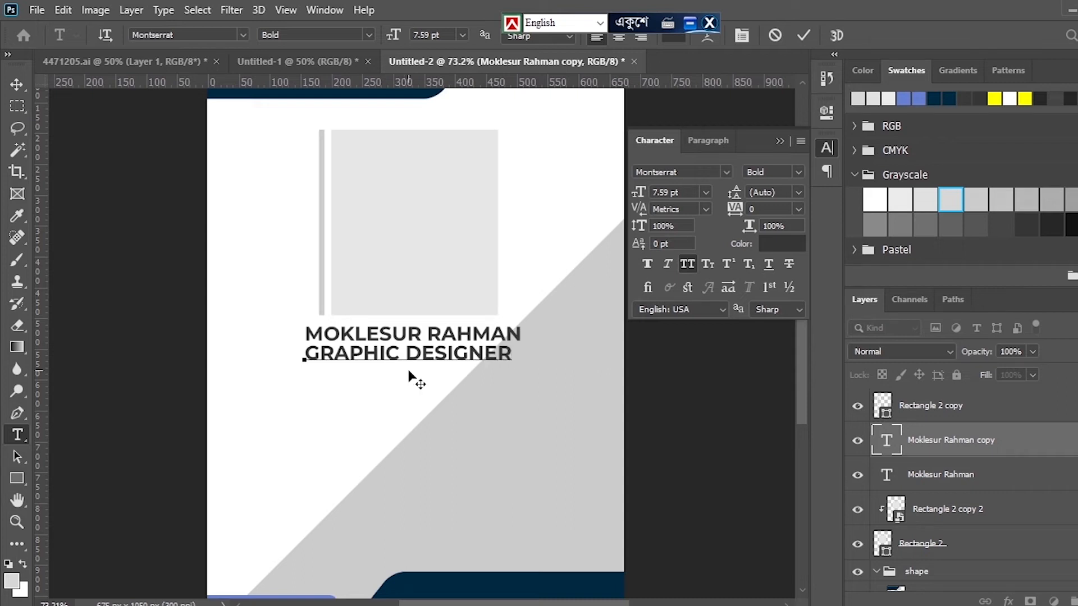
Set the GRAPHIC DESIGNER line to Regular weight at 5.59 pt
{"action": "triple_click", "coordinate": [408, 354]}
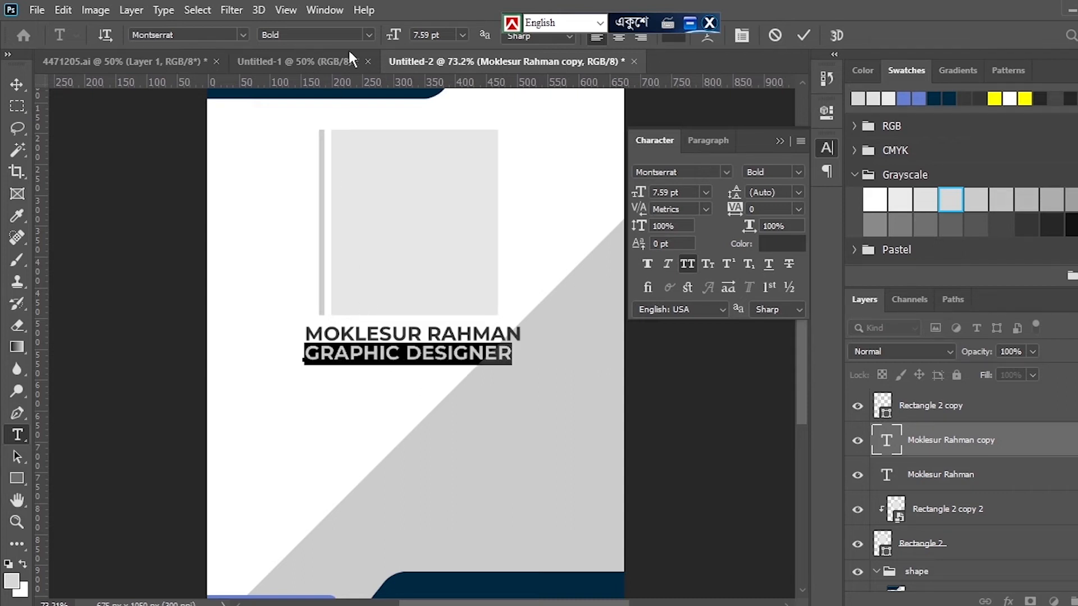
{"action": "left_click", "coordinate": [369, 35]}
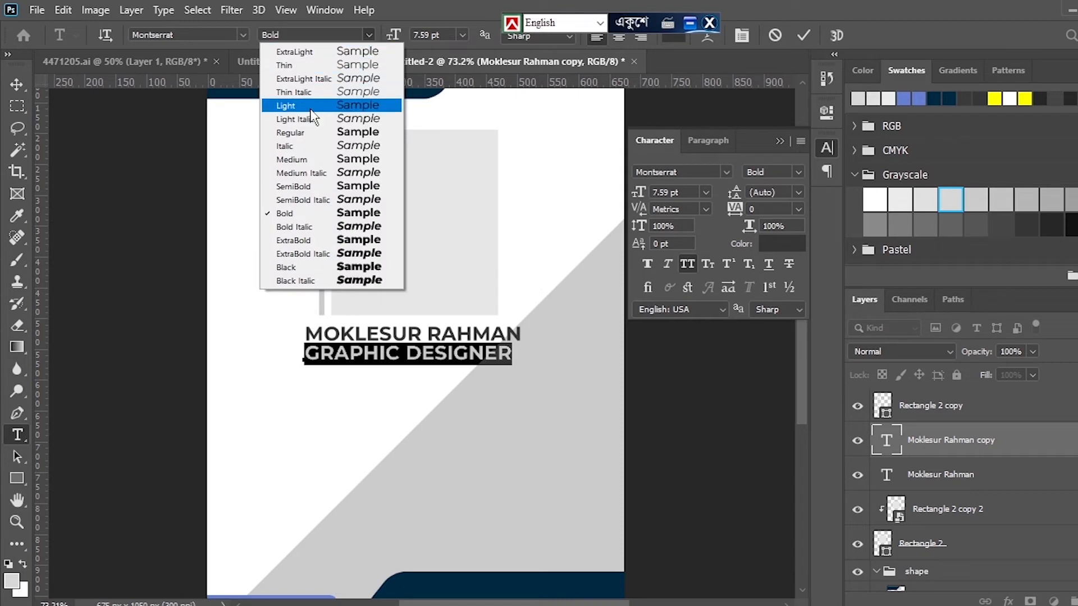
{"action": "left_click", "coordinate": [314, 139]}
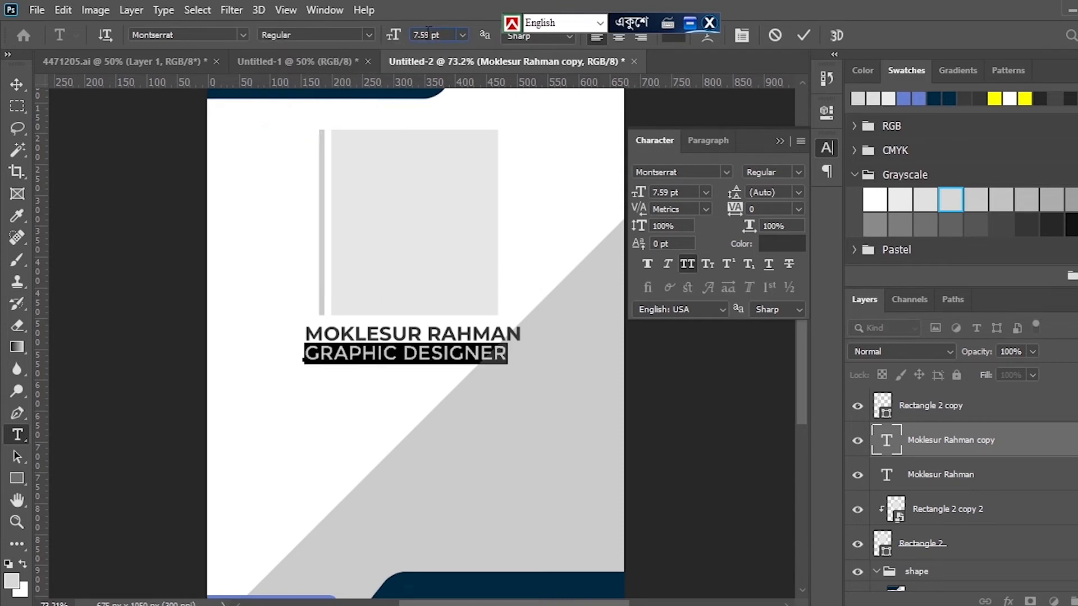
{"action": "scroll", "coordinate": [428, 33], "scroll_direction": "down", "scroll_amount": 2}
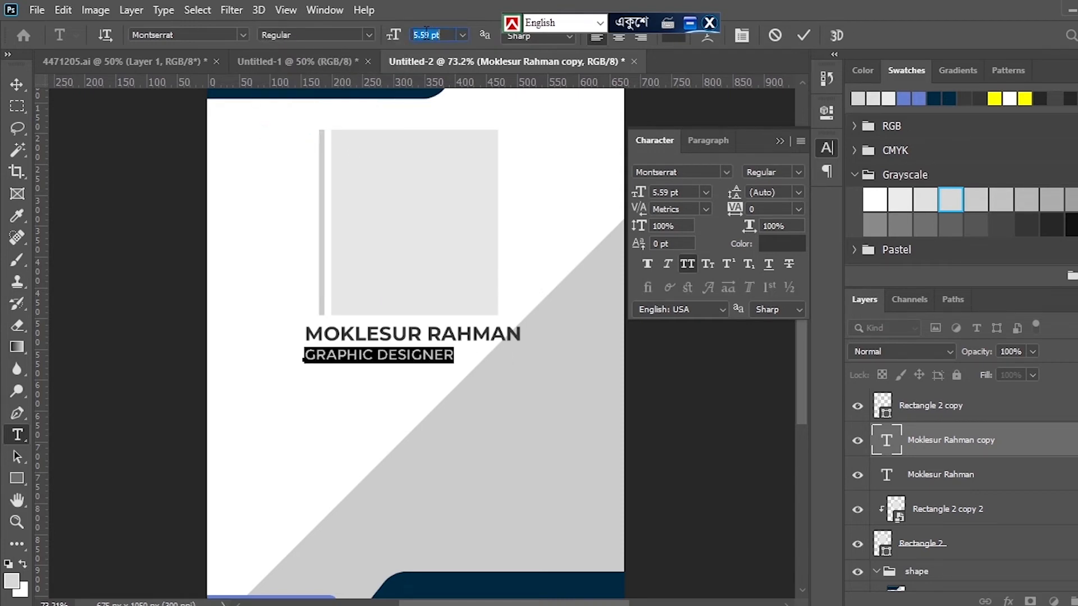
{"action": "left_click", "coordinate": [19, 84]}
Centre the name and job title horizontally, then draw a text box below them
{"action": "left_click_drag", "start_coordinate": [382, 384], "coordinate": [285, 338]}
{"action": "left_click", "coordinate": [385, 35]}
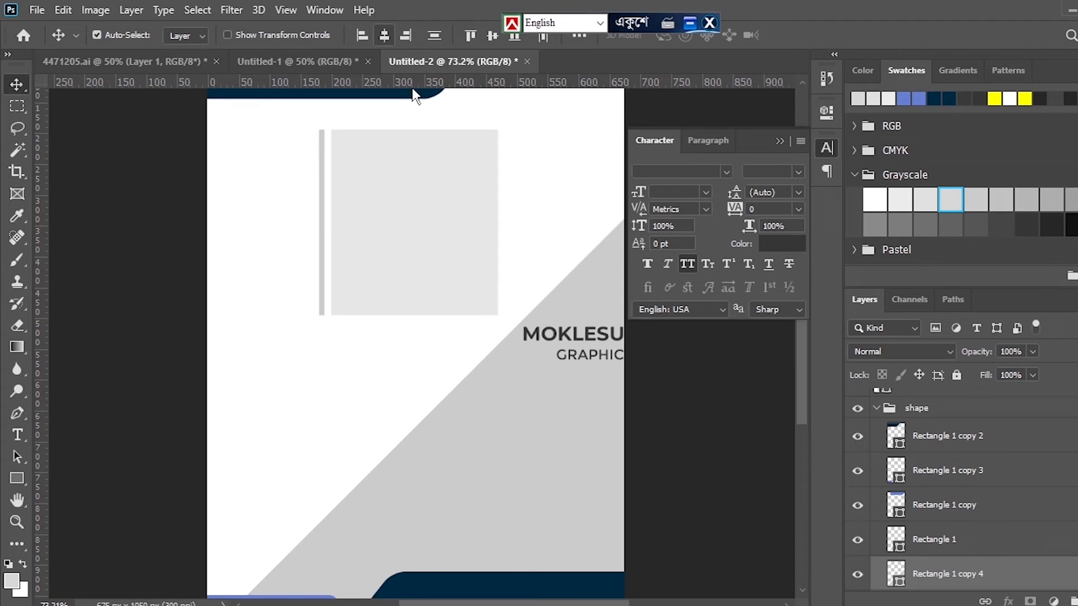
{"action": "left_click_drag", "start_coordinate": [577, 332], "coordinate": [381, 336]}
{"action": "key", "text": "ctrl+z"}
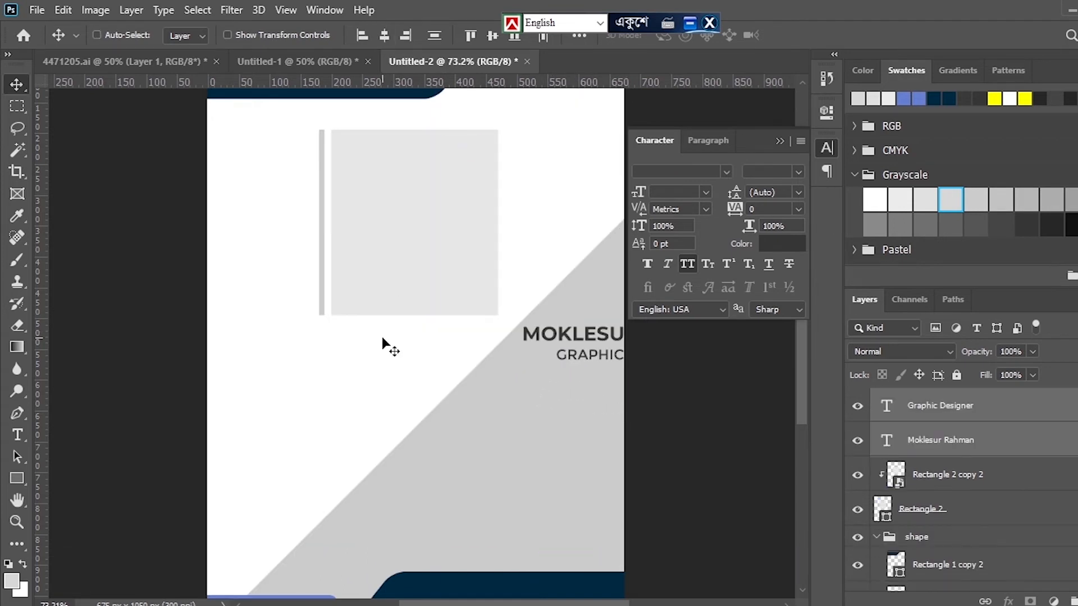
{"action": "key", "text": "shift+Left"}
{"action": "key", "text": "shift+Left"}
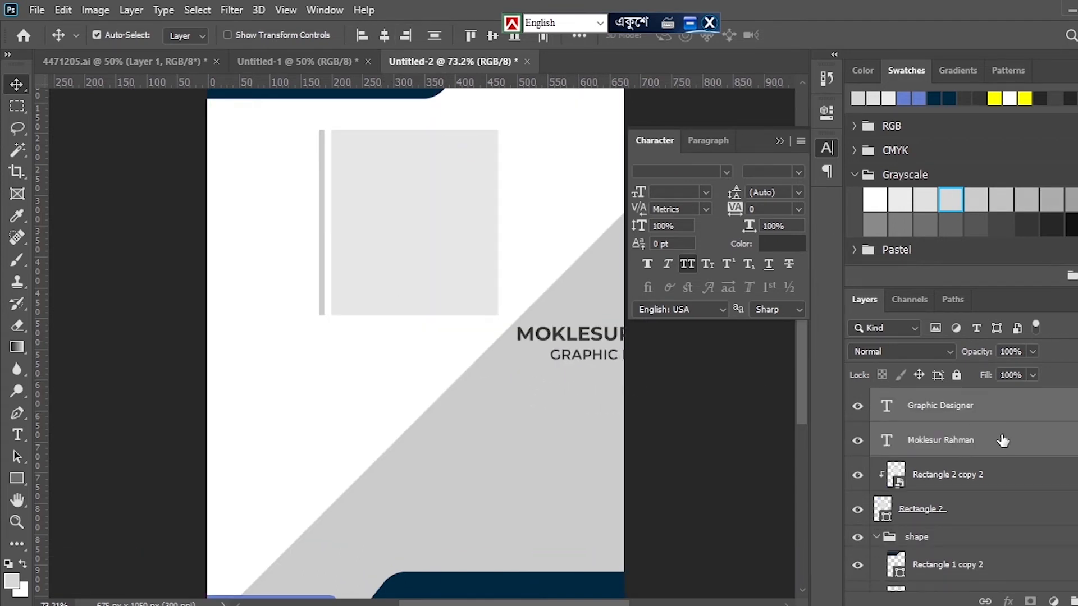
{"action": "key", "text": "ctrl+z"}
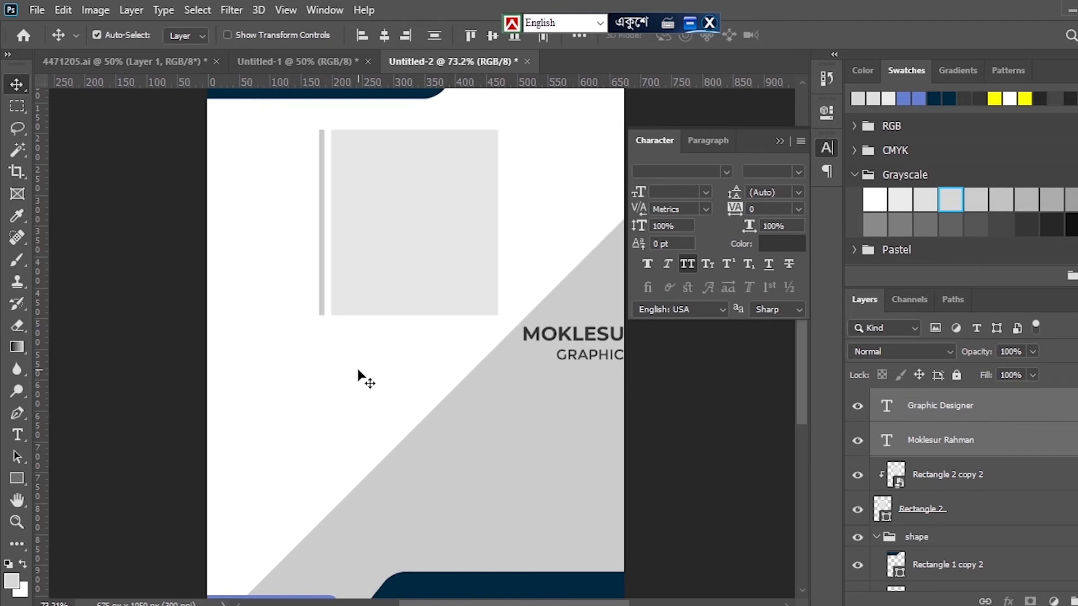
{"action": "left_click", "coordinate": [358, 370]}
{"action": "left_click", "coordinate": [584, 362]}
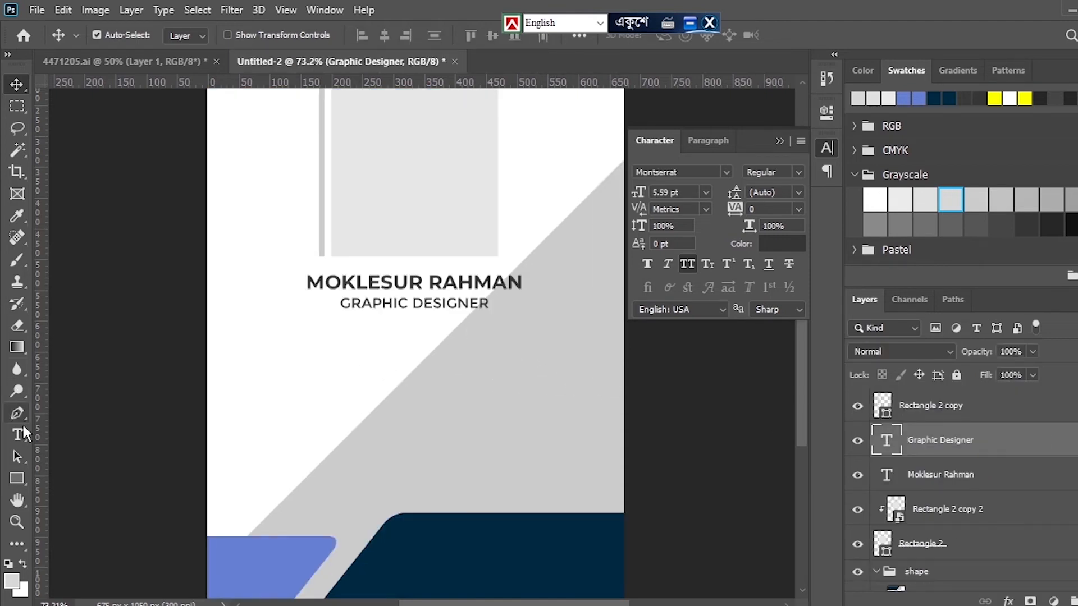
{"action": "left_click", "coordinate": [17, 435]}
{"action": "left_click_drag", "start_coordinate": [274, 345], "coordinate": [550, 480]}
Set the text to 6 pt and type the ID NO and D OF B lines
{"action": "left_click", "coordinate": [463, 35]}
{"action": "left_click", "coordinate": [454, 101]}
{"action": "scroll", "coordinate": [443, 36], "scroll_direction": "down", "scroll_amount": 3}
{"action": "type", "text": "I"}
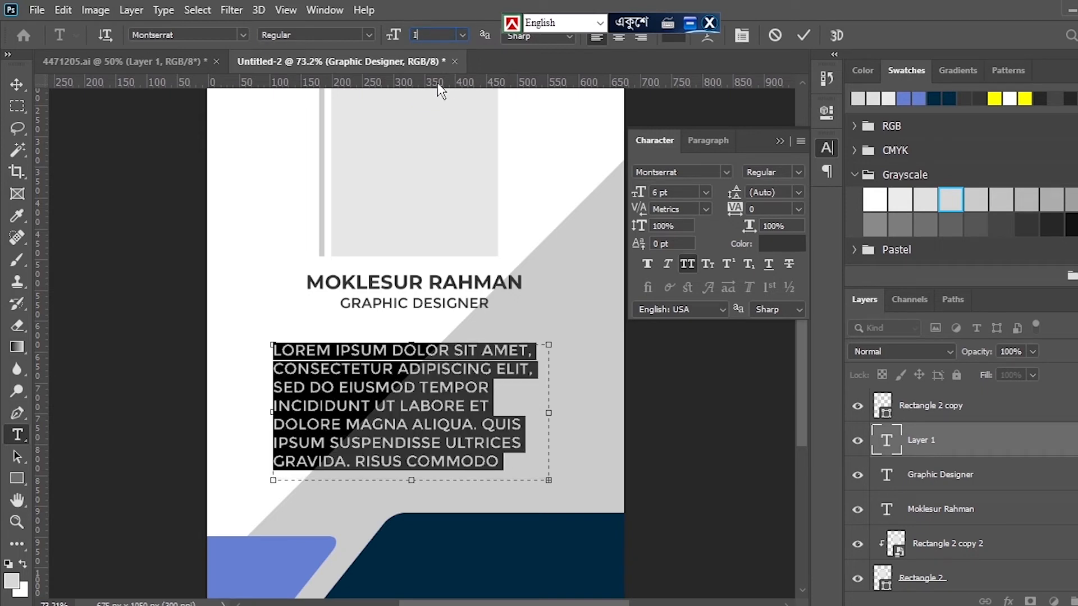
{"action": "key", "text": "Return"}
{"action": "type", "text": "ID NO          : 037 278 G"}
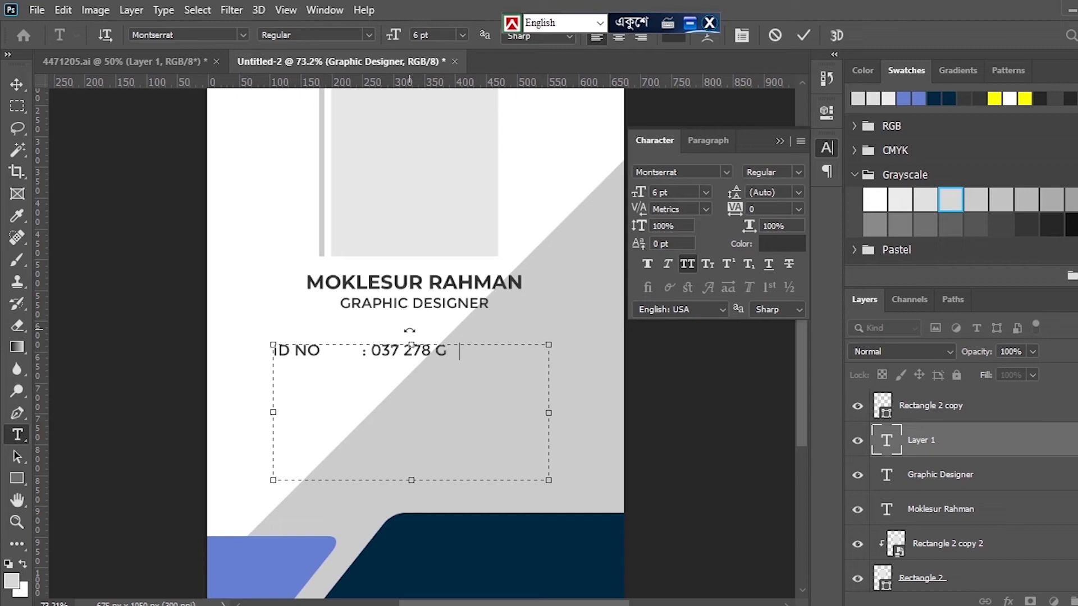
{"action": "type", "text": "DATE OF BI"}
{"action": "key", "text": "BackSpace"}
{"action": "key", "text": "BackSpace"}
{"action": "key", "text": "BackSpace"}
{"action": "key", "text": "BackSpace"}
{"action": "key", "text": "BackSpace"}
{"action": "key", "text": "BackSpace"}
{"action": "key", "text": "BackSpace"}
{"action": "key", "text": "BackSpace"}
{"action": "key", "text": "BackSpace"}
{"action": "type", "text": "OF B         : 12/08/2022"}
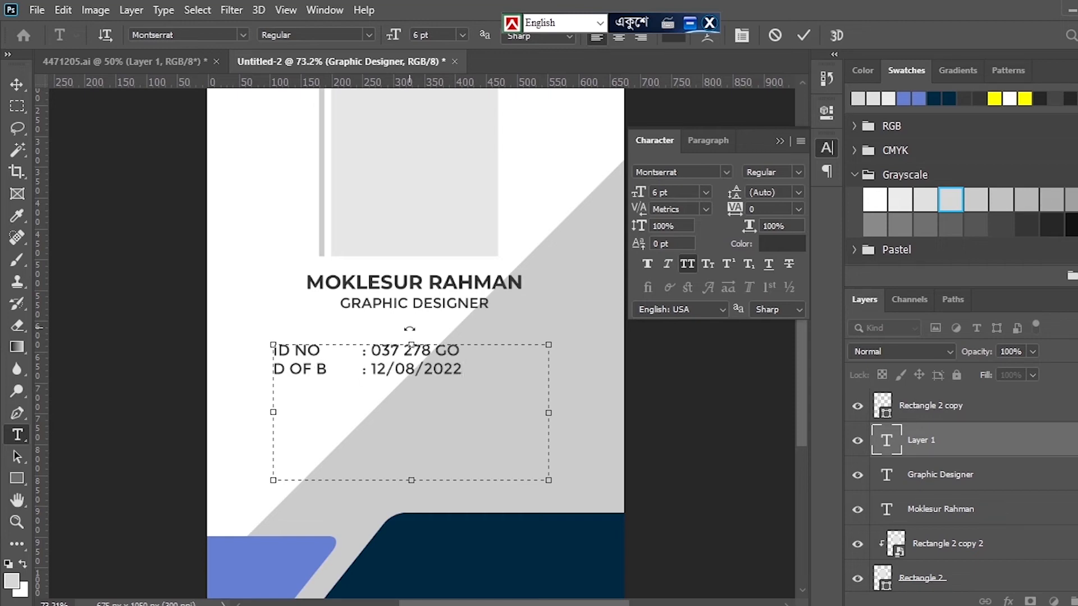
{"action": "key", "text": "Return"}
Add the EMAIL line with a placeholder address shown in lowercase, All Caps off
{"action": "type", "text": "EMAIL         : "}
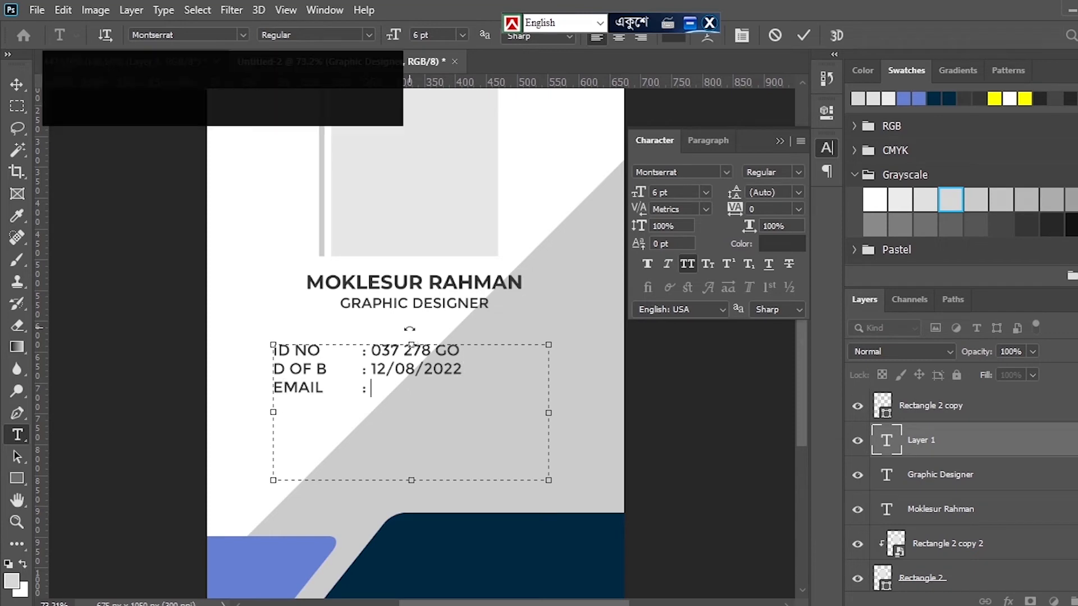
{"action": "type", "text": "EYOUR"}
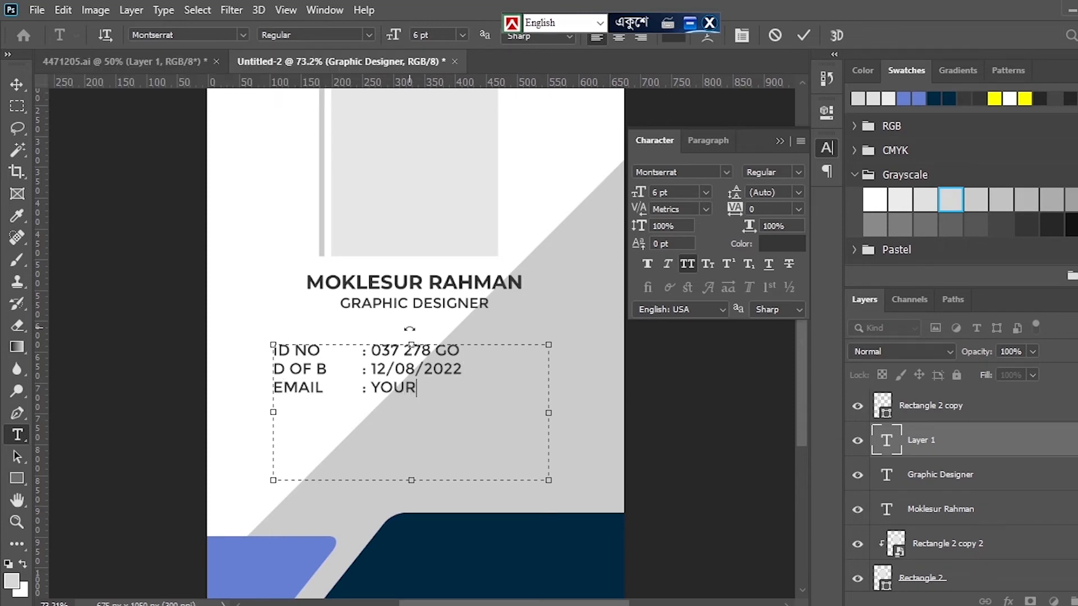
{"action": "type", "text": "EMAIL@GPM"}
{"action": "key", "text": "BackSpace"}
{"action": "key", "text": "BackSpace"}
{"action": "type", "text": "OM"}
{"action": "key", "text": "BackSpace"}
{"action": "key", "text": "BackSpace"}
{"action": "key", "text": "BackSpace"}
{"action": "key", "text": "BackSpace"}
{"action": "key", "text": "BackSpace"}
{"action": "key", "text": "BackSpace"}
{"action": "key", "text": "BackSpace"}
{"action": "key", "text": "BackSpace"}
{"action": "key", "text": "BackSpace"}
{"action": "key", "text": "BackSpace"}
{"action": "key", "text": "BackSpace"}
{"action": "key", "text": "BackSpace"}
{"action": "key", "text": "BackSpace"}
{"action": "type", "text": "YOUR@EMAIL.COM"}
{"action": "key", "text": "ctrl+shift+Left"}
{"action": "key", "text": "ctrl+shift+Left"}
{"action": "key", "text": "ctrl+shift+Left"}
{"action": "key", "text": "ctrl+shift+Left"}
{"action": "key", "text": "ctrl+shift+Left"}
{"action": "key", "text": "ctrl+shift+Left"}
{"action": "key", "text": "ctrl+shift+Right"}
{"action": "left_click", "coordinate": [687, 264]}
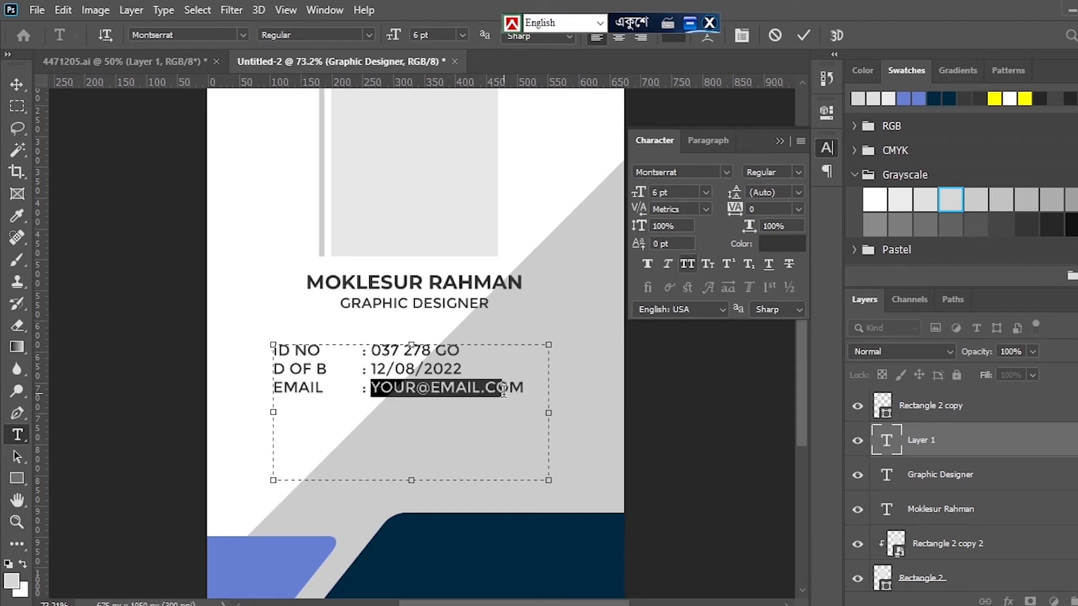
{"action": "left_click", "coordinate": [505, 392]}
Add the PHONE line with a placeholder phone number
{"action": "key", "text": "shift+Home"}
{"action": "left_click", "coordinate": [686, 264]}
{"action": "key", "text": "Right"}
{"action": "type", "text": "012 345 267"}
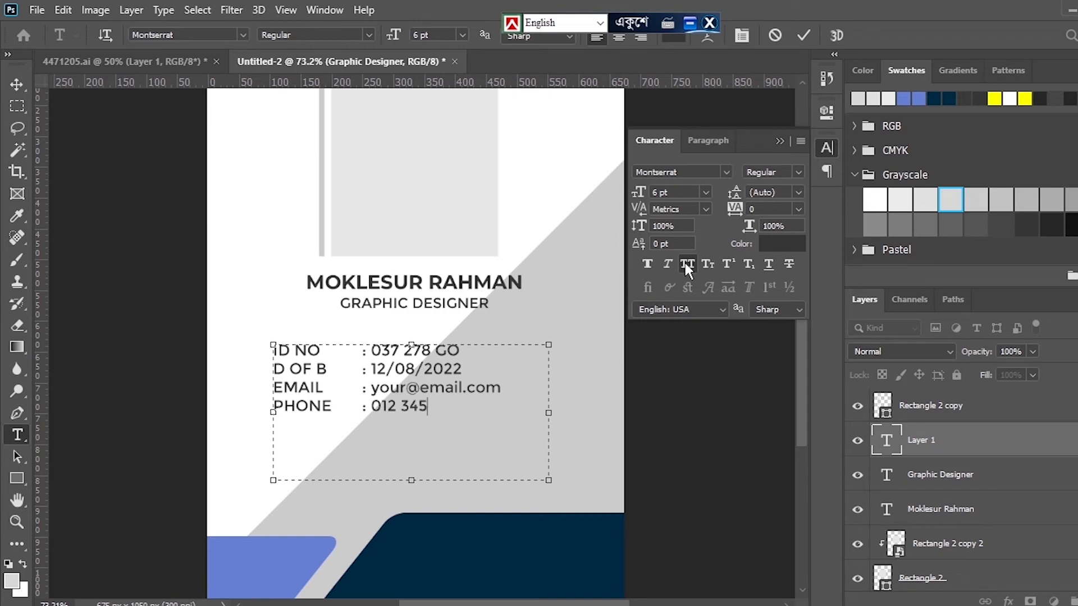
Increase the details' line spacing, then enlarge the block slightly under the job title
{"action": "key", "text": "ctrl+a"}
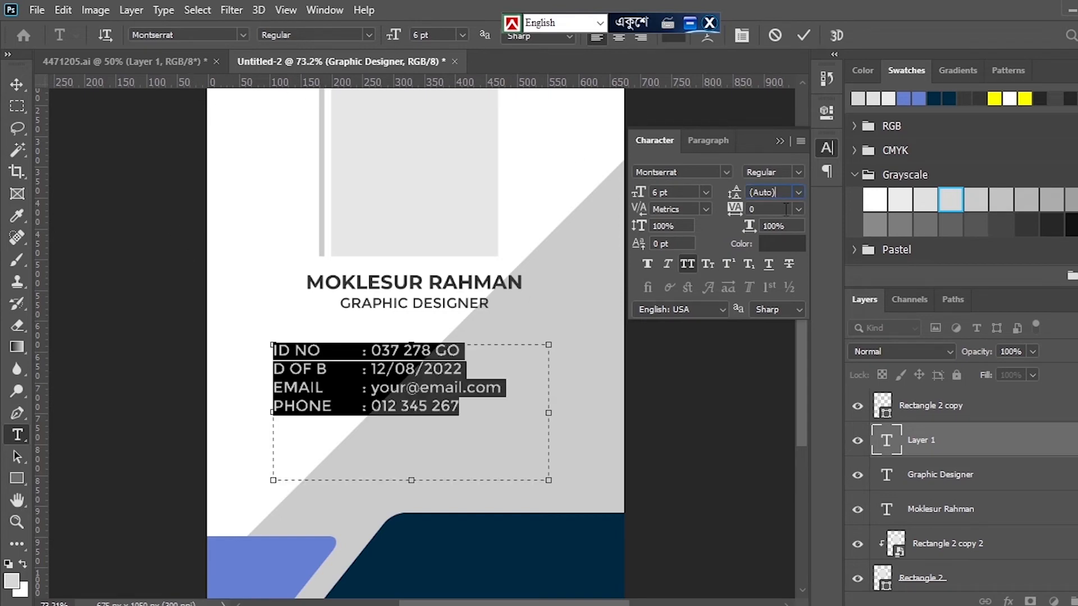
{"action": "key", "text": "Up"}
{"action": "key", "text": "Up"}
{"action": "key", "text": "Up"}
{"action": "left_click", "coordinate": [17, 85]}
{"action": "key", "text": "ctrl+t"}
{"action": "left_click_drag", "start_coordinate": [554, 484], "coordinate": [584, 503]}
{"action": "left_click_drag", "start_coordinate": [447, 438], "coordinate": [457, 443]}
{"action": "key", "text": "Return"}
Reduce the details' leading to 9.33 pt and move the block below the job title
{"action": "left_click", "coordinate": [17, 435]}
{"action": "left_click", "coordinate": [405, 447]}
{"action": "key", "text": "ctrl+a"}
{"action": "left_click", "coordinate": [758, 193]}
{"action": "key", "text": "Down"}
{"action": "key", "text": "Down"}
{"action": "left_click", "coordinate": [17, 84]}
{"action": "left_click_drag", "start_coordinate": [400, 355], "coordinate": [443, 403]}
{"action": "scroll", "coordinate": [422, 370], "scroll_direction": "down", "scroll_amount": 1}
{"action": "scroll", "coordinate": [332, 339], "scroll_direction": "down", "scroll_amount": 3}
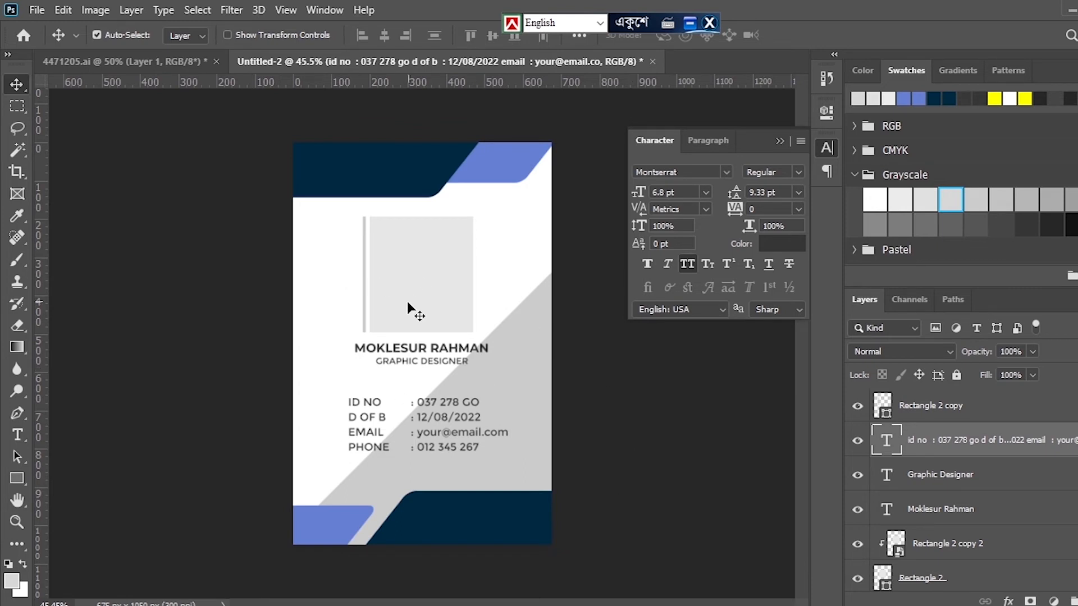
{"action": "scroll", "coordinate": [435, 222], "scroll_direction": "up", "scroll_amount": 4}
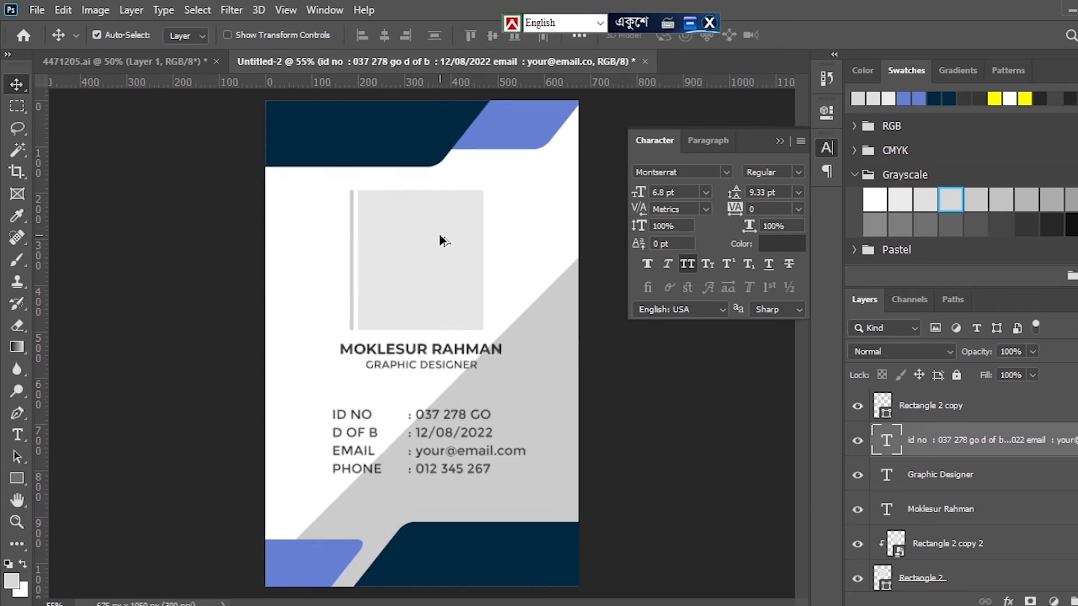
{"action": "scroll", "coordinate": [433, 230], "scroll_direction": "up", "scroll_amount": 2}
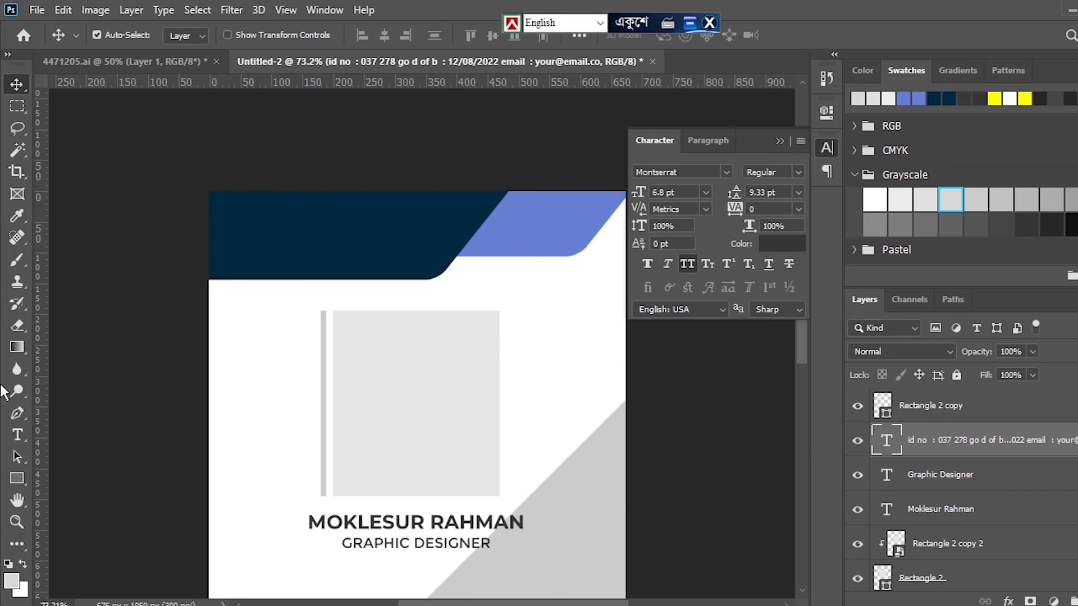
{"action": "left_click", "coordinate": [18, 434]}
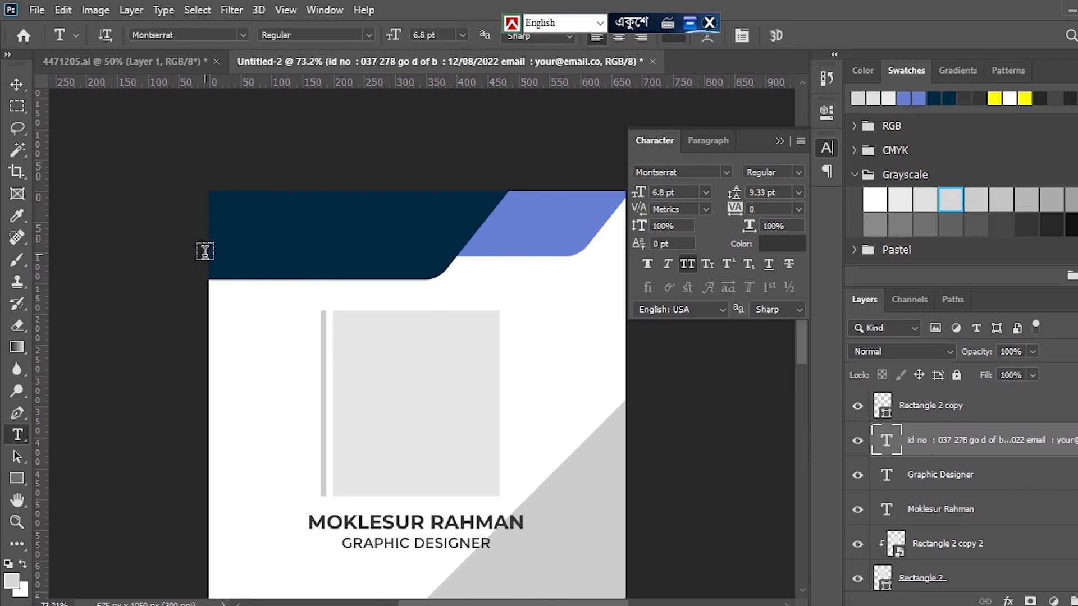
{"action": "left_click", "coordinate": [261, 239]}
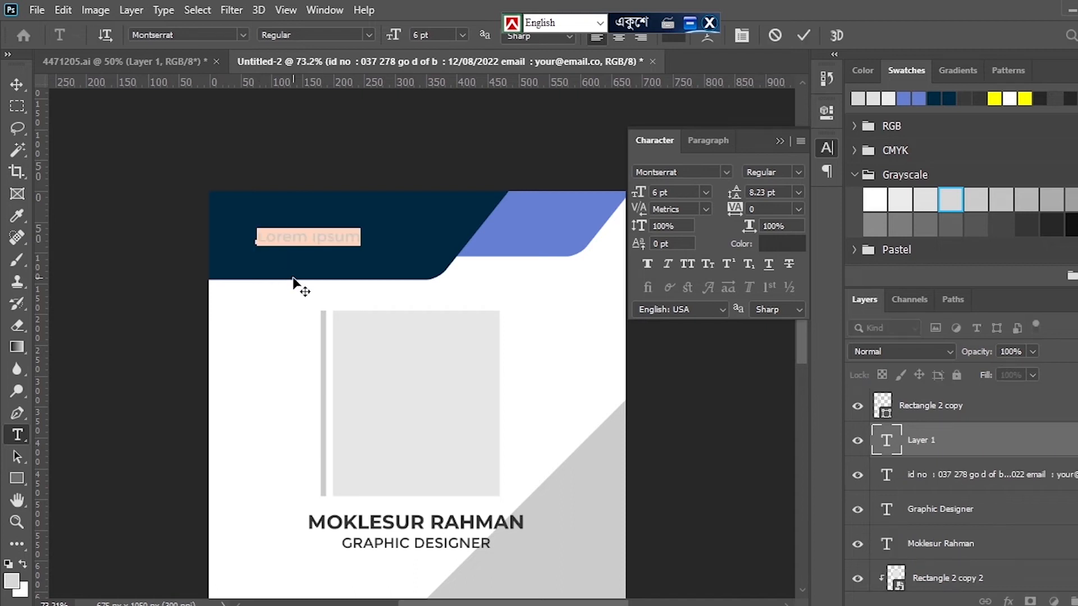
{"action": "type", "text": "Company Name"}
{"action": "left_click_drag", "start_coordinate": [393, 237], "coordinate": [434, 229]}
{"action": "key", "text": "Return"}
{"action": "scroll", "coordinate": [413, 292], "scroll_direction": "down", "scroll_amount": 4}
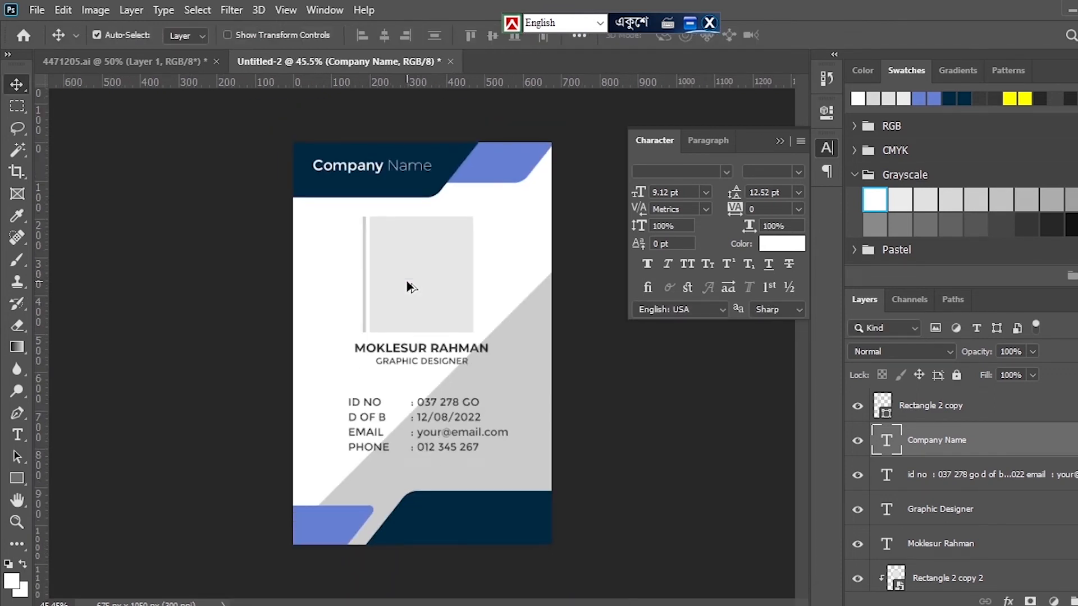
{"action": "scroll", "coordinate": [444, 306], "scroll_direction": "up", "scroll_amount": 1}
{"action": "left_click", "coordinate": [445, 303]}
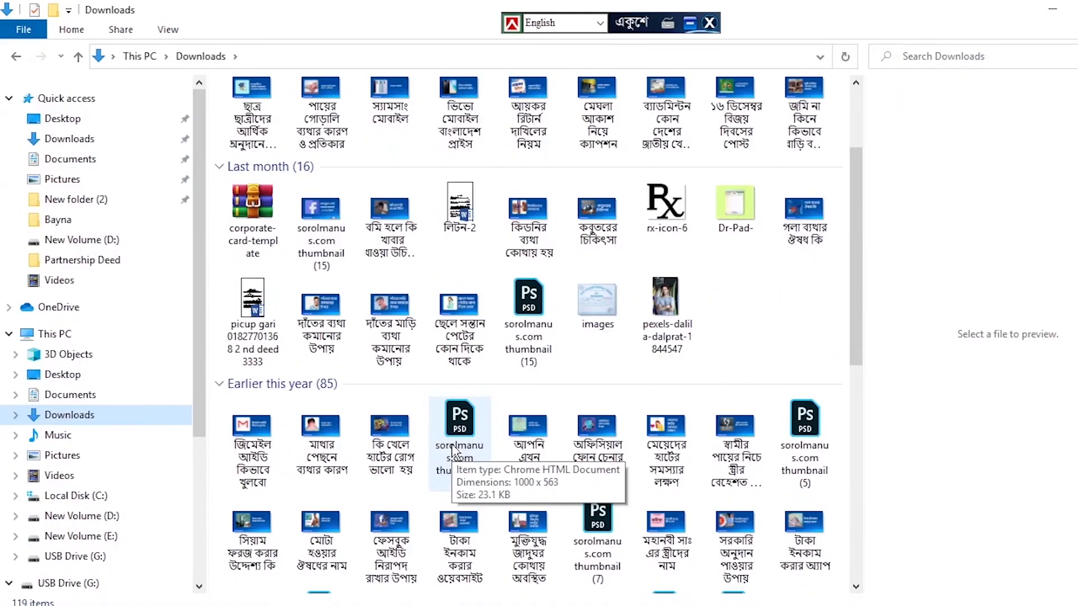
{"action": "scroll", "coordinate": [449, 393], "scroll_direction": "up", "scroll_amount": 2}
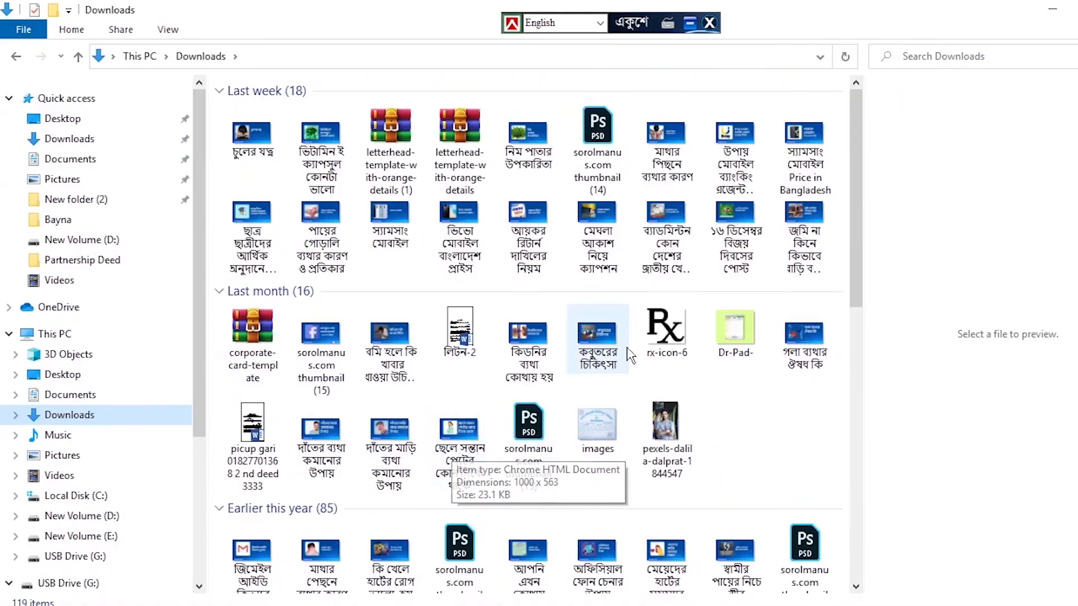
{"action": "left_click", "coordinate": [651, 421]}
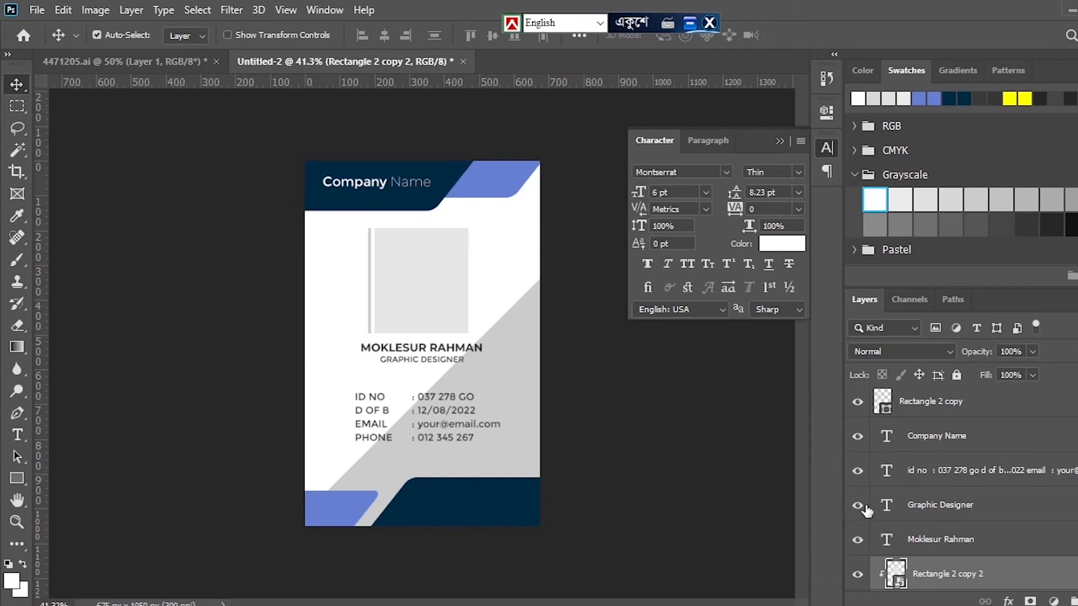
Select the name, Graphic Designer, contact details and Company Name text layers together
{"action": "scroll", "coordinate": [884, 500], "scroll_direction": "down", "scroll_amount": 3}
{"action": "scroll", "coordinate": [884, 500], "scroll_direction": "up", "scroll_amount": 3}
{"action": "scroll", "coordinate": [885, 500], "scroll_direction": "down", "scroll_amount": 1}
{"action": "scroll", "coordinate": [884, 499], "scroll_direction": "up", "scroll_amount": 2}
{"action": "key", "text": "ctrl"}
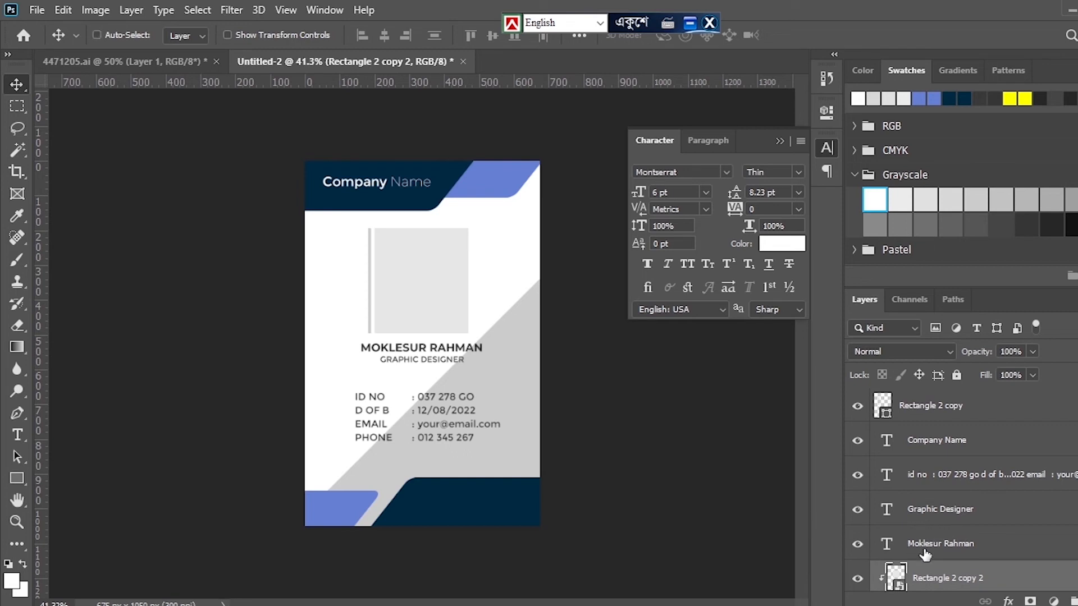
{"action": "left_click", "coordinate": [926, 551], "text": "ctrl"}
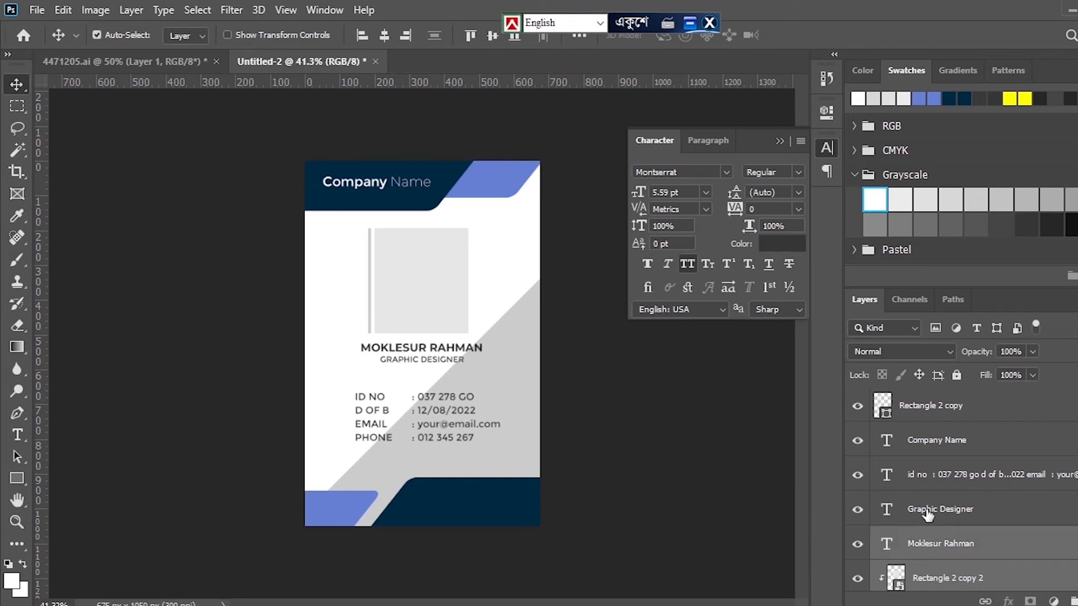
{"action": "left_click", "coordinate": [928, 514]}
{"action": "left_click", "coordinate": [927, 547]}
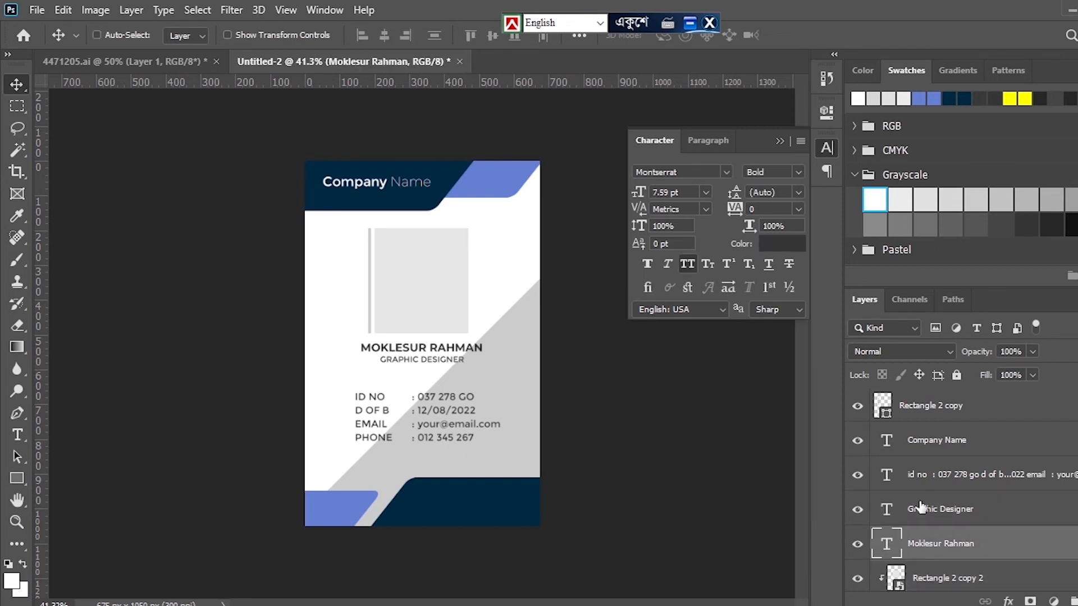
{"action": "left_click", "coordinate": [920, 508], "text": "ctrl"}
{"action": "left_click", "coordinate": [921, 477], "text": "ctrl"}
{"action": "left_click", "coordinate": [923, 453], "text": "ctrl"}
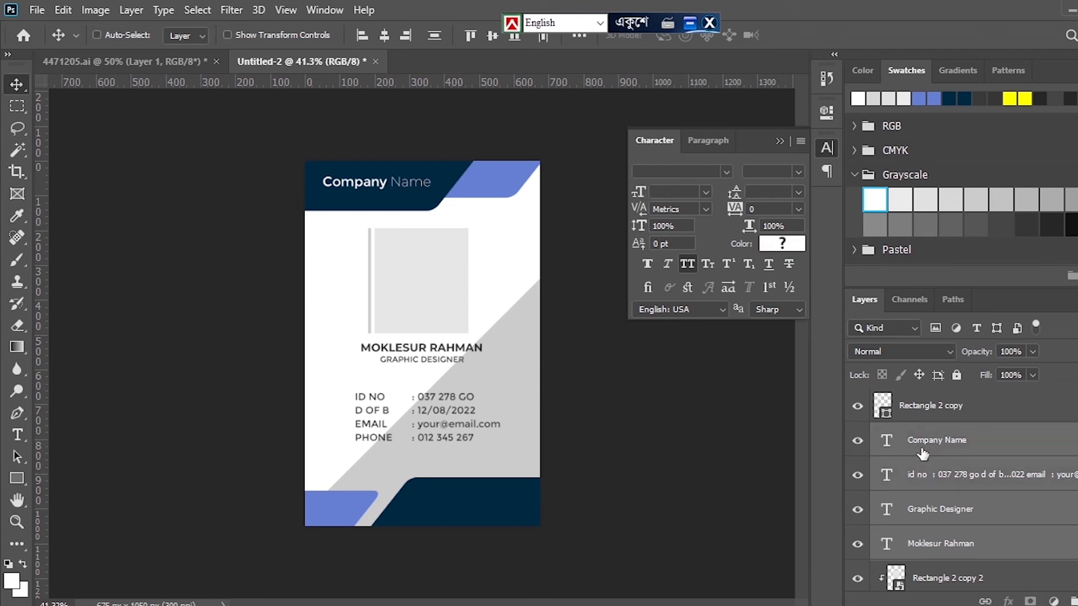
Group the four text layers and name the group 'text'
{"action": "scroll", "coordinate": [922, 483], "scroll_direction": "down", "scroll_amount": 5}
{"action": "scroll", "coordinate": [924, 484], "scroll_direction": "up", "scroll_amount": 4}
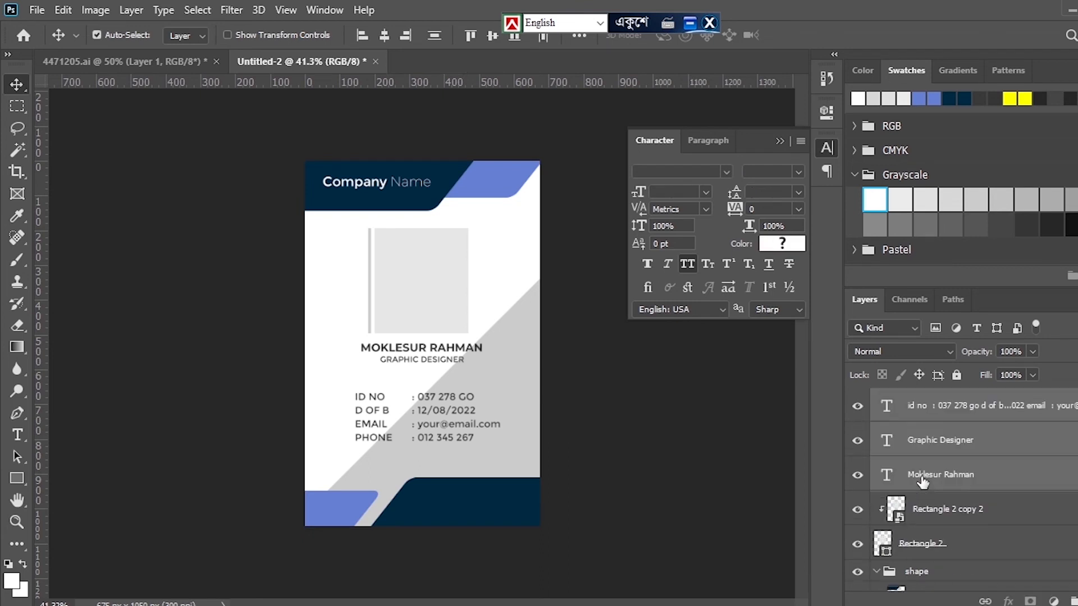
{"action": "key", "text": "ctrl+g"}
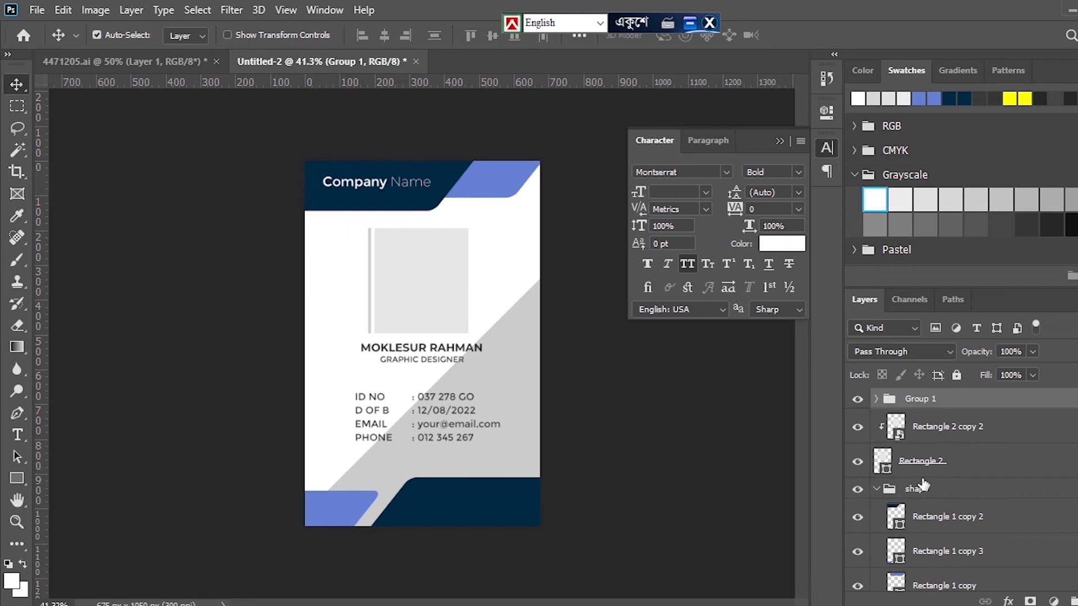
{"action": "double_click", "coordinate": [917, 406]}
{"action": "type", "text": "text"}
{"action": "key", "text": "Return"}
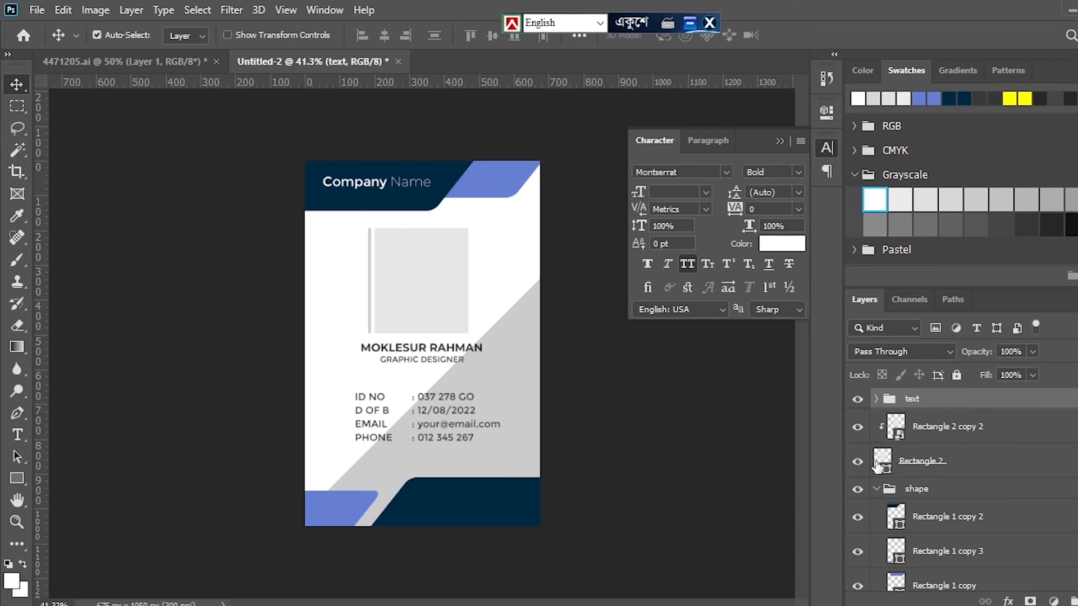
Select Rectangle 2, Rectangle 2 copy and Rectangle 2 copy 2 together
{"action": "left_click", "coordinate": [874, 490]}
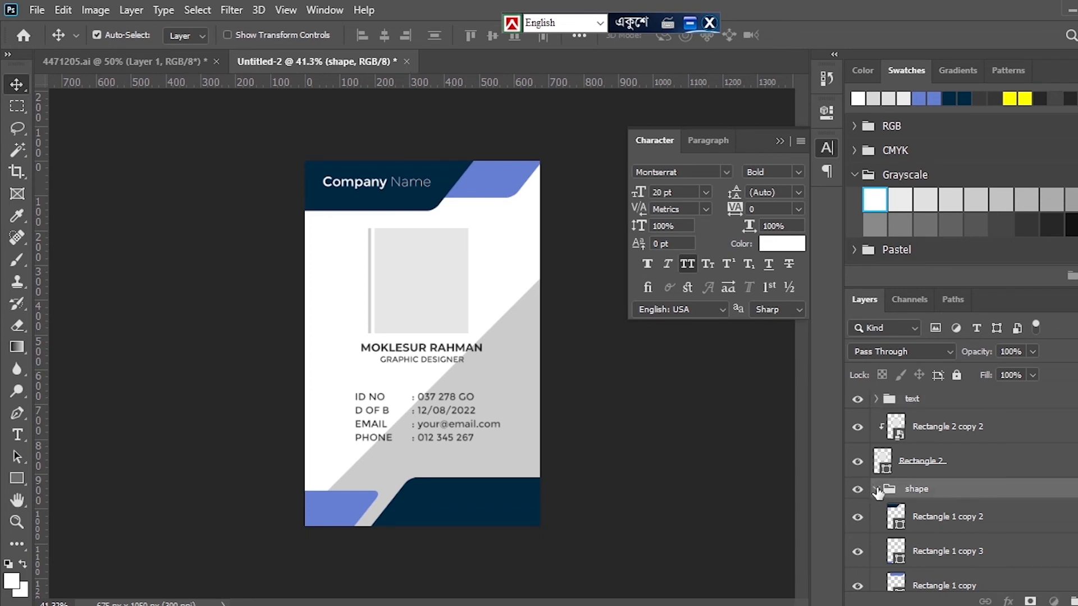
{"action": "left_click", "coordinate": [877, 490]}
{"action": "left_click", "coordinate": [970, 498]}
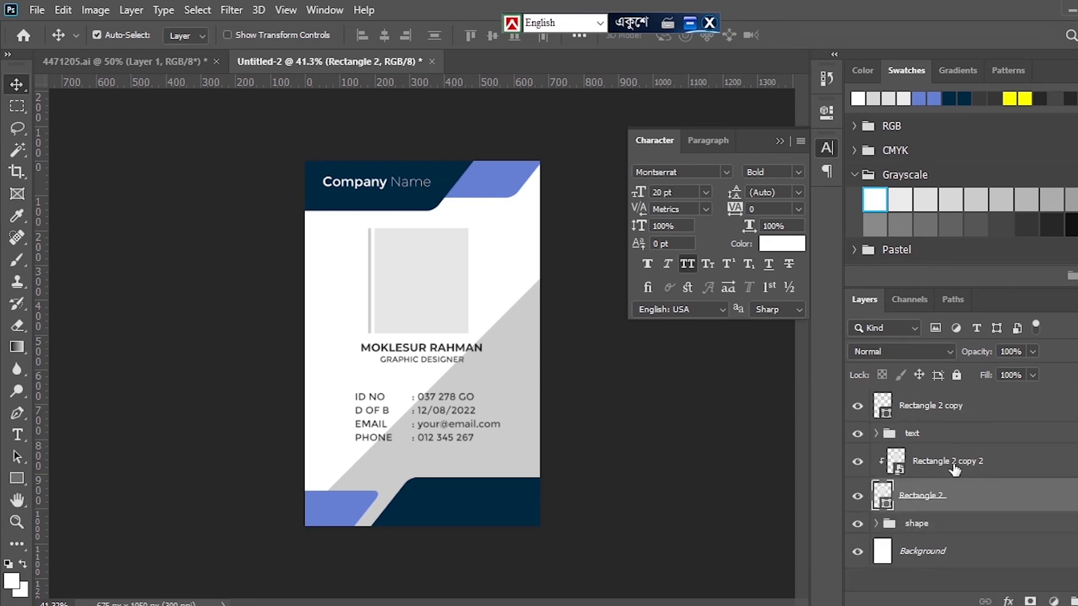
{"action": "key", "text": "ctrl"}
{"action": "left_click", "coordinate": [858, 407]}
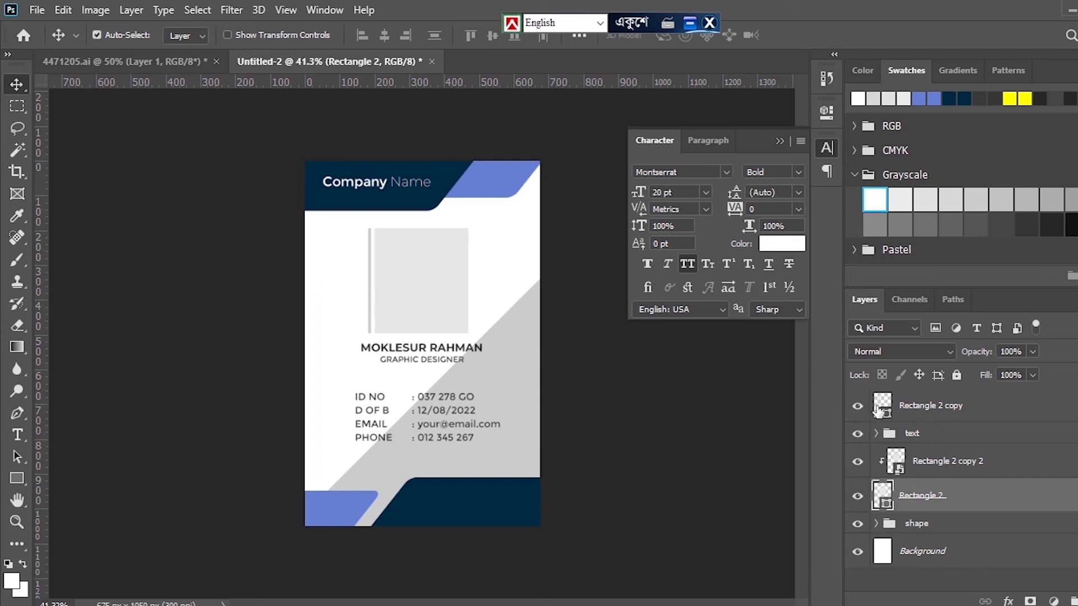
{"action": "left_click", "coordinate": [962, 411], "text": "ctrl"}
{"action": "left_click", "coordinate": [951, 461], "text": "ctrl"}
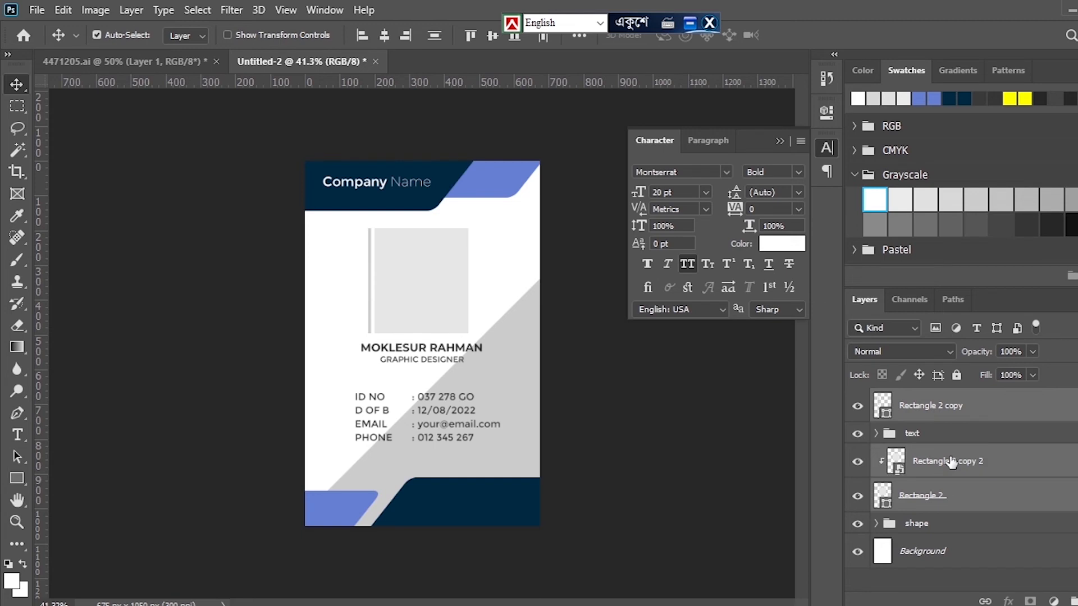
Group the three photo frame layers and name the group 'img'
{"action": "key", "text": "ctrl+g"}
{"action": "double_click", "coordinate": [921, 398]}
{"action": "key", "text": "BackSpace"}
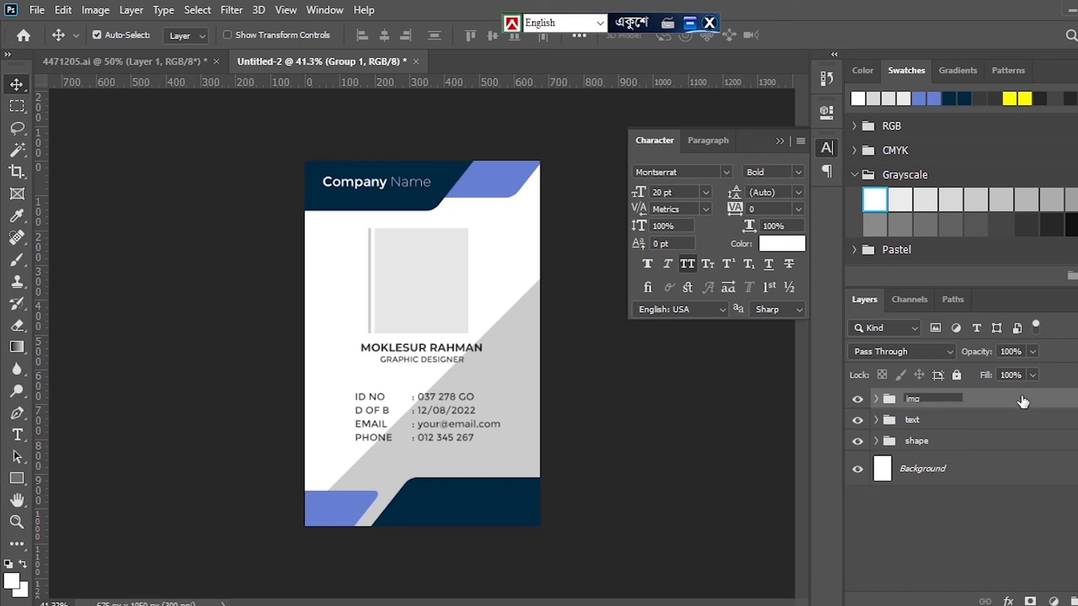
{"action": "key", "text": "Return"}
Open the Rectangle 2 copy 2 photo placeholder smart object for editing
{"action": "left_click", "coordinate": [876, 400]}
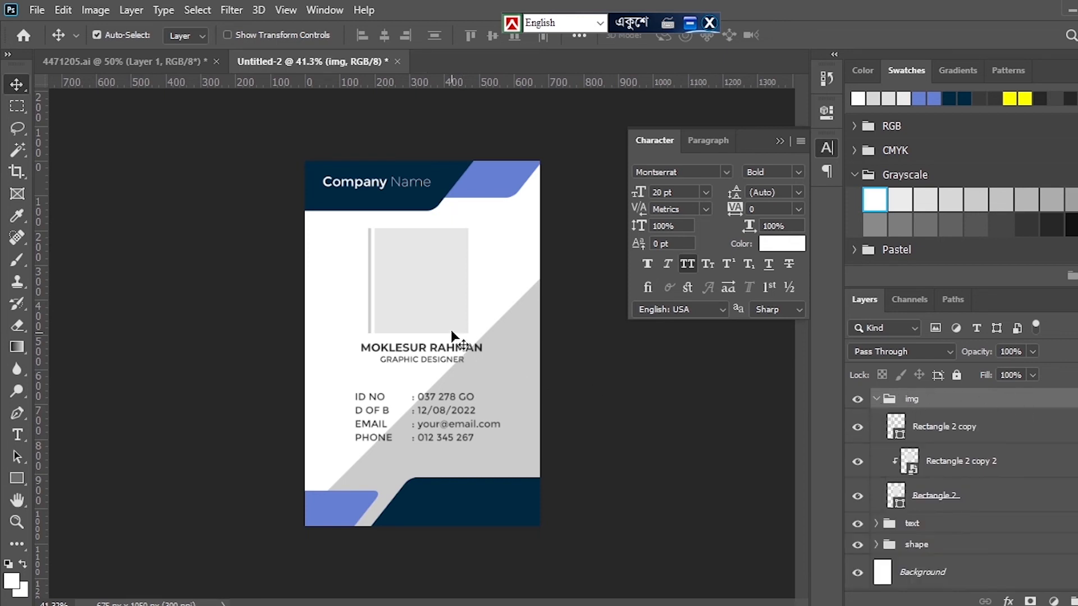
{"action": "left_click", "coordinate": [445, 301]}
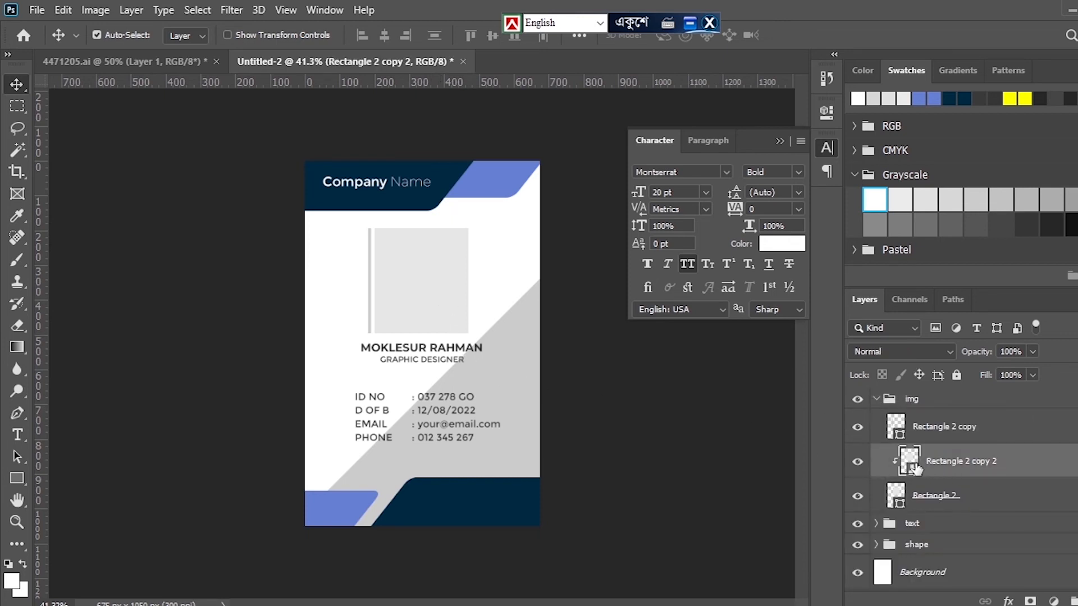
{"action": "double_click", "coordinate": [909, 461]}
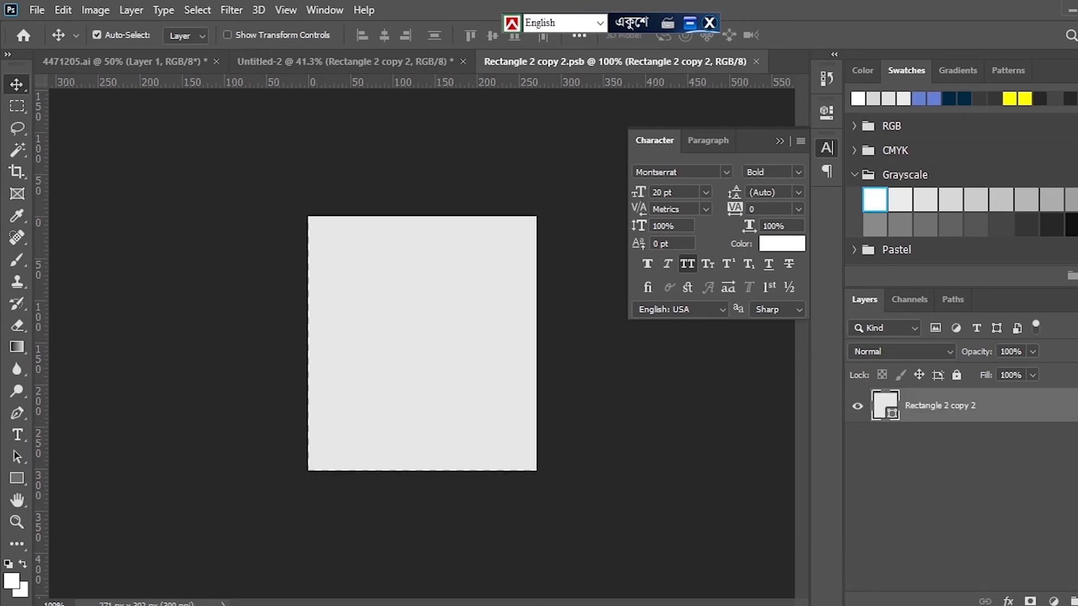
Place the pexels portrait photo, scale it to cover the placeholder, save, and return to Untitled-2
{"action": "key", "text": "alt+Tab"}
{"action": "left_click_drag", "start_coordinate": [675, 437], "coordinate": [378, 470]}
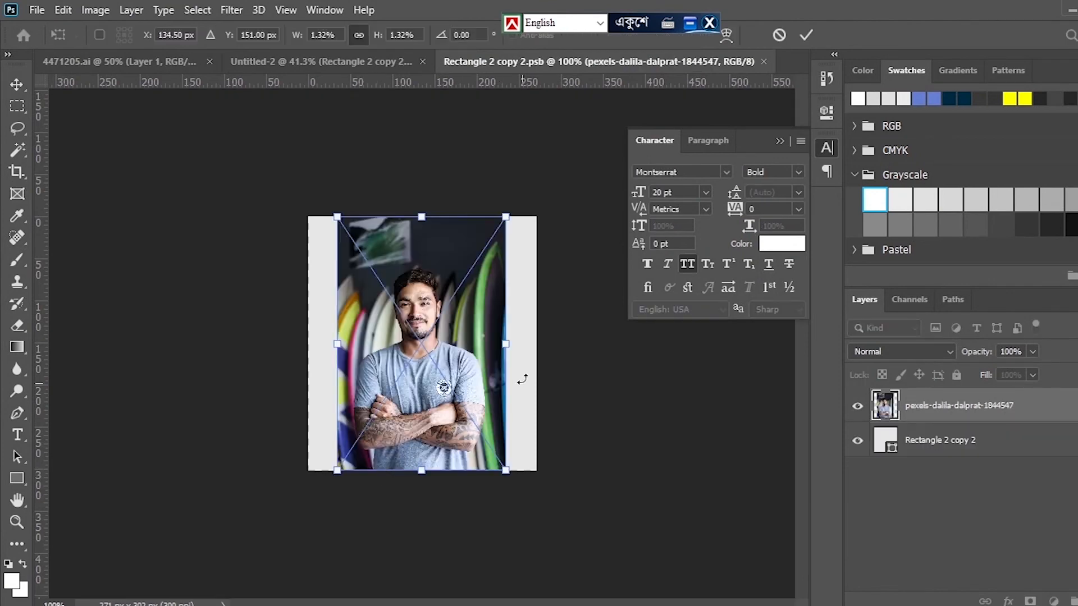
{"action": "left_click_drag", "start_coordinate": [509, 349], "coordinate": [712, 368]}
{"action": "left_click_drag", "start_coordinate": [618, 378], "coordinate": [530, 425]}
{"action": "left_click", "coordinate": [17, 84]}
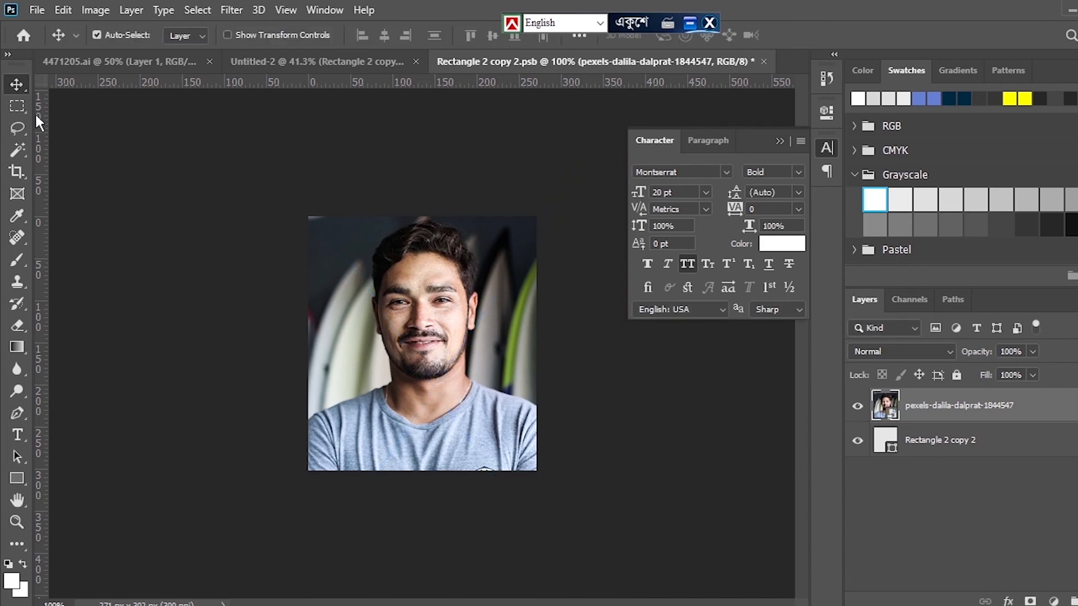
{"action": "key", "text": "ctrl+s"}
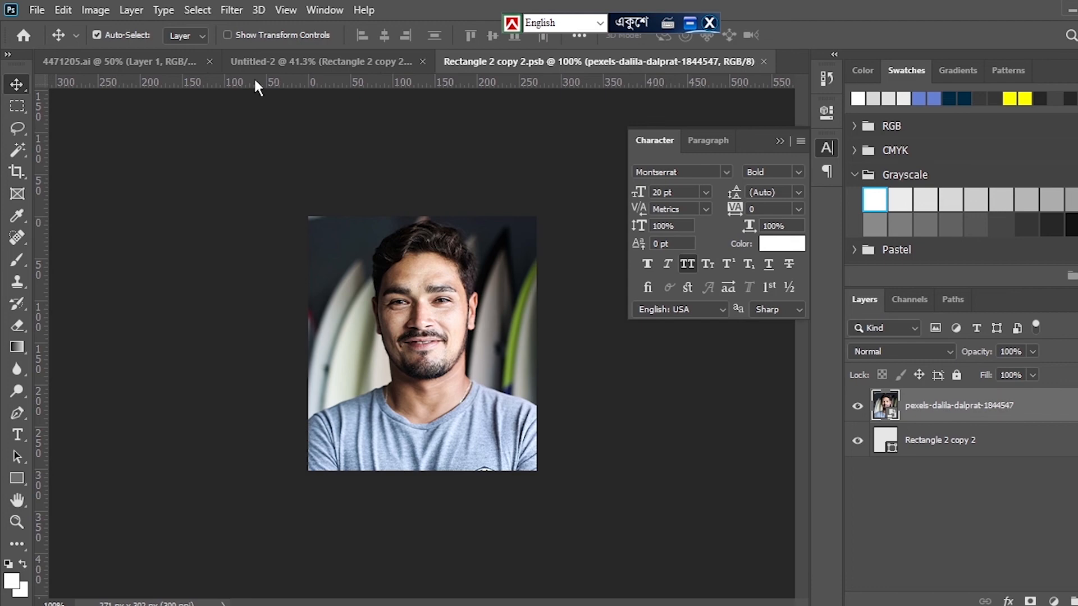
{"action": "left_click", "coordinate": [248, 62]}
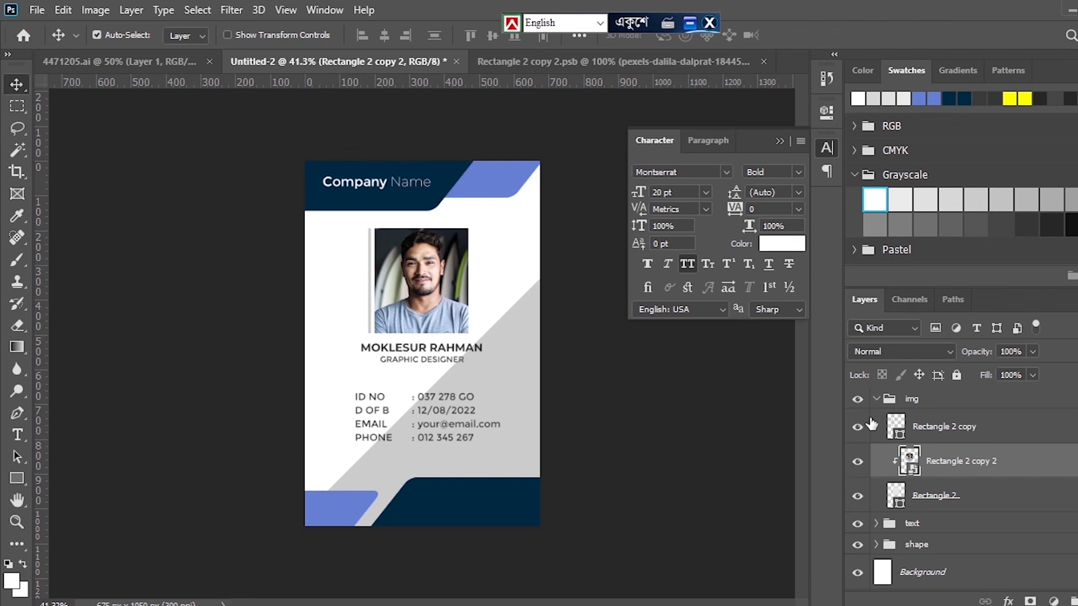
Recolour the diagonal background shape to a lighter grey swatch
{"action": "left_click", "coordinate": [876, 400]}
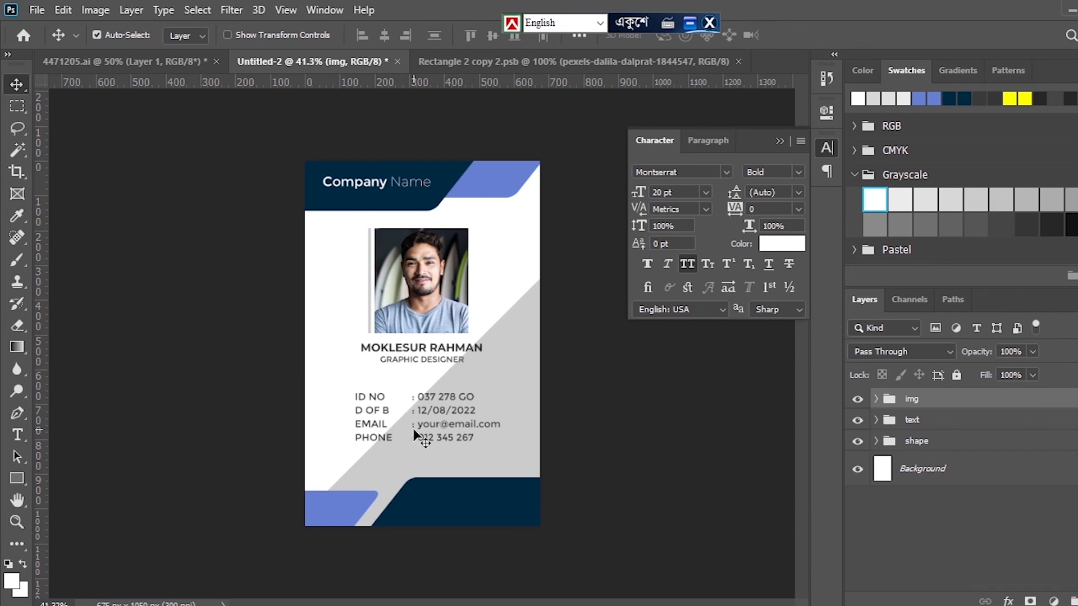
{"action": "left_click", "coordinate": [518, 402]}
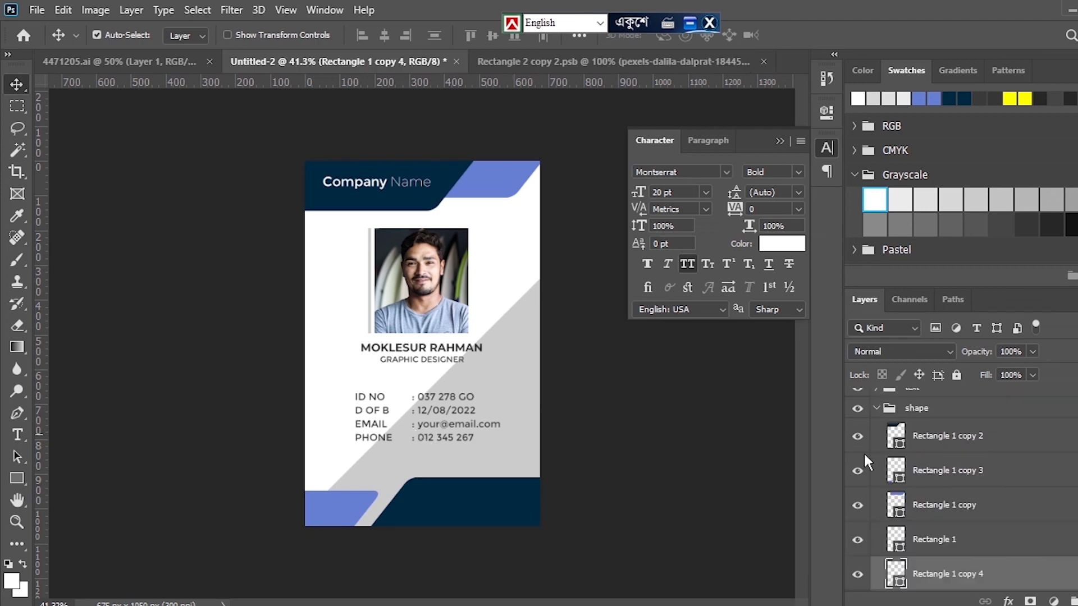
{"action": "left_click", "coordinate": [900, 200]}
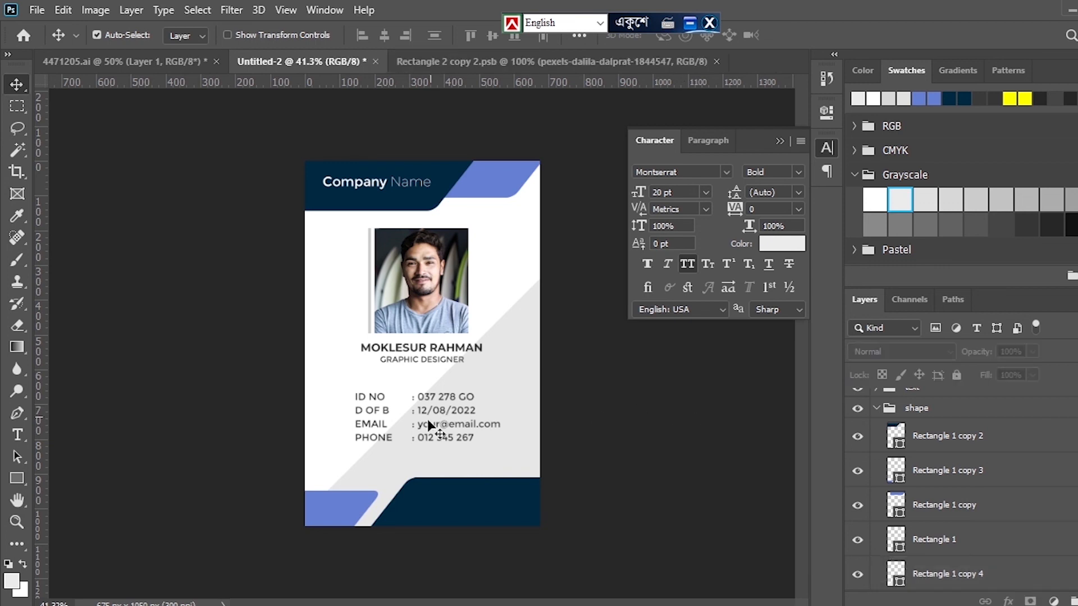
Scale the contact details block to 116% and reposition it beneath the job title
{"action": "left_click", "coordinate": [427, 427]}
{"action": "key", "text": "ctrl+t"}
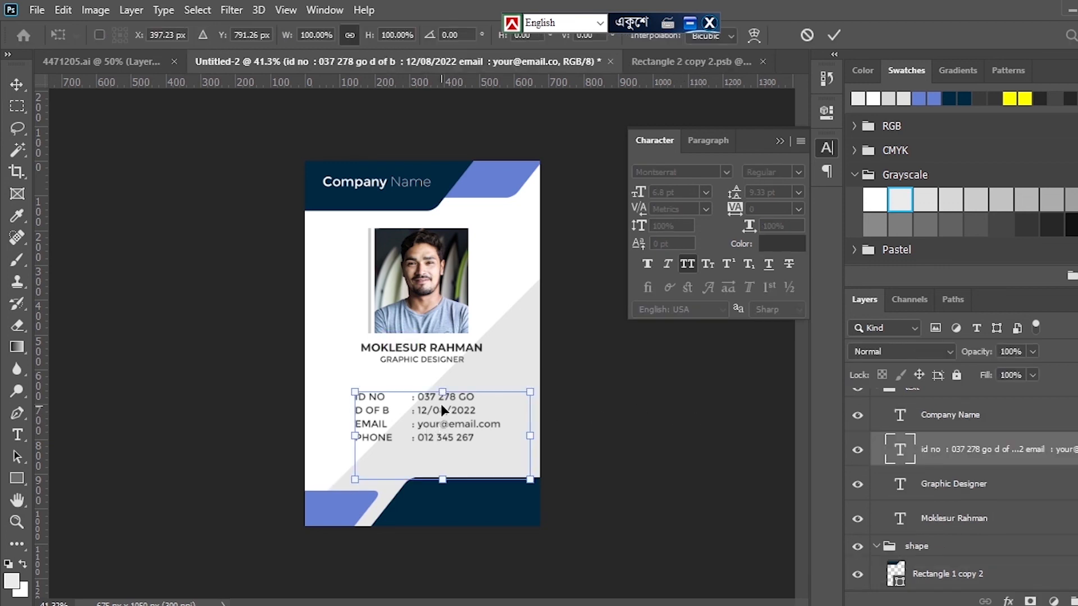
{"action": "left_click_drag", "start_coordinate": [441, 395], "coordinate": [440, 381]}
{"action": "left_click_drag", "start_coordinate": [433, 417], "coordinate": [436, 430]}
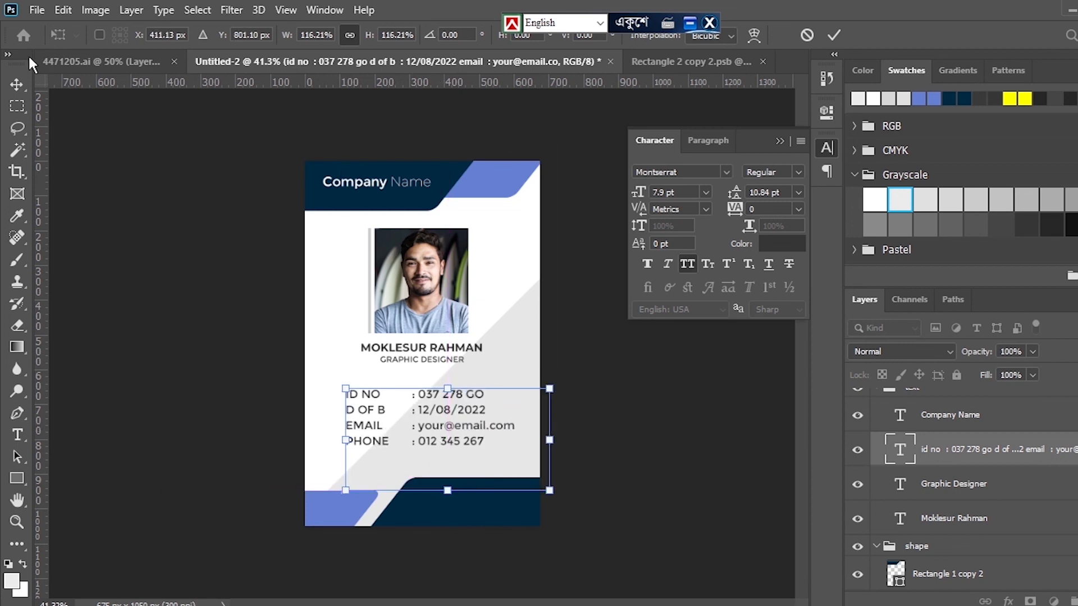
{"action": "key", "text": "Return"}
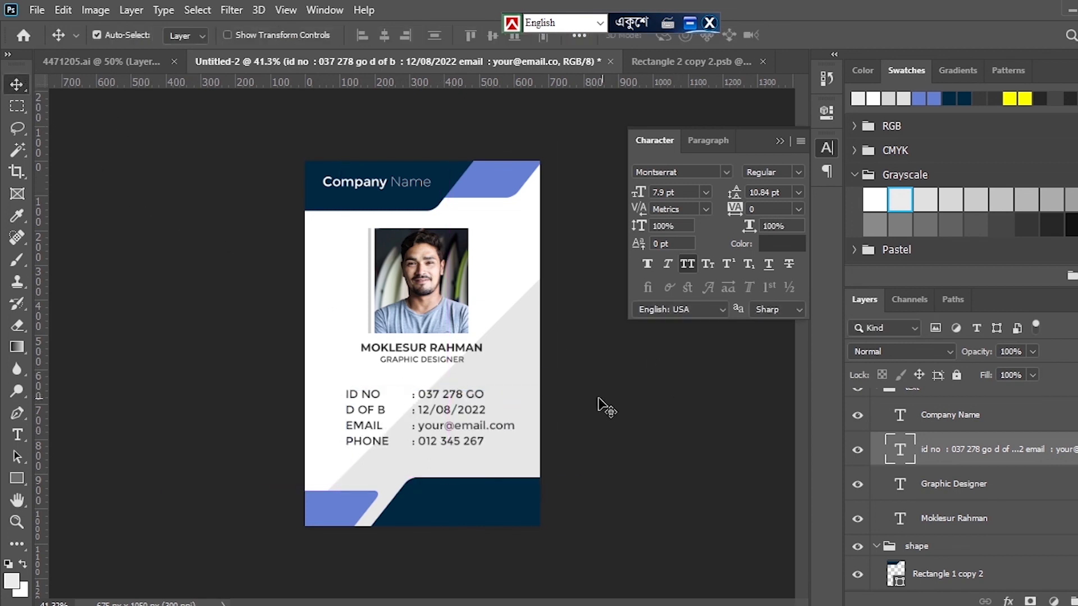
{"action": "scroll", "coordinate": [475, 340], "scroll_direction": "down", "scroll_amount": 2}
{"action": "scroll", "coordinate": [477, 339], "scroll_direction": "up", "scroll_amount": 3}
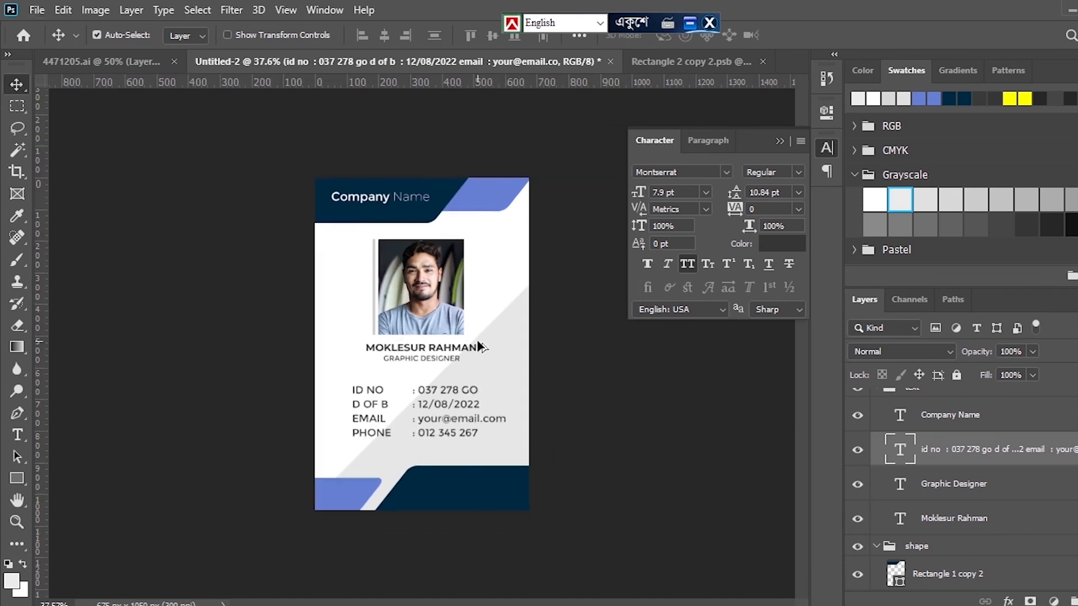